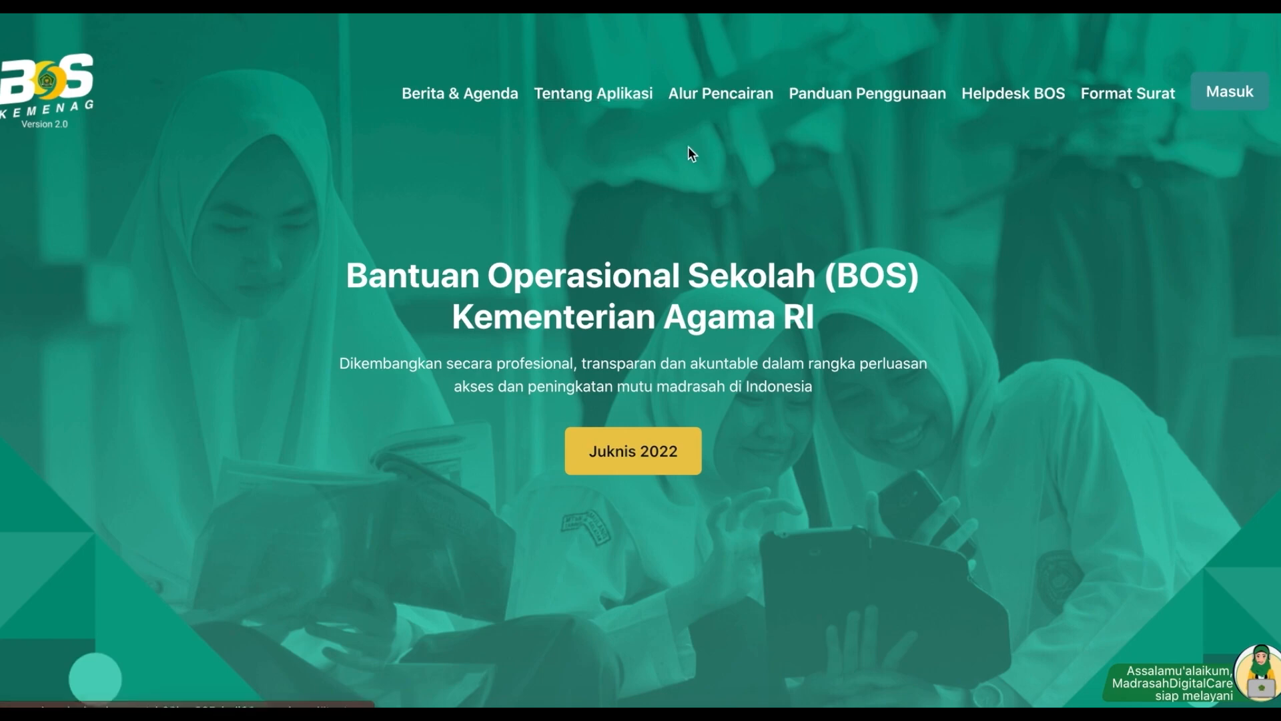
Step: Go to the BOS Madrasah login page from the Masuk link
click(1250, 83)
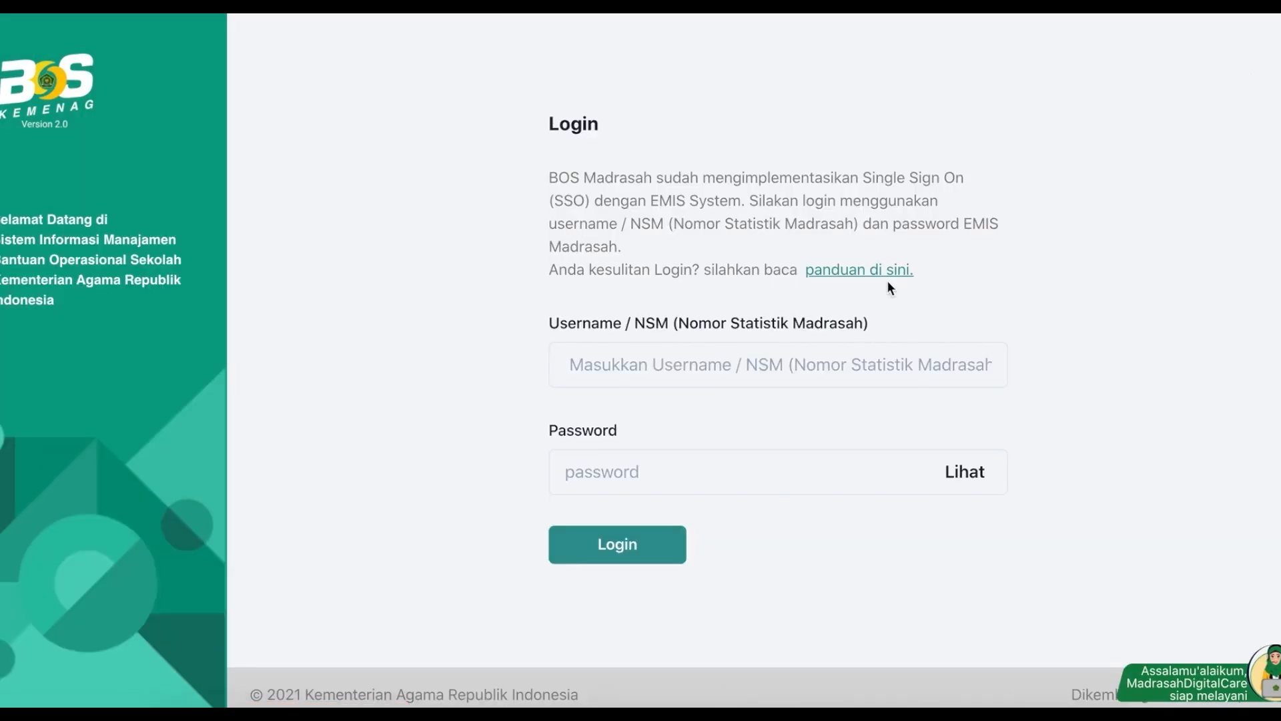
Step: Log in with the saved madrasah username and the EMIS password, retrying after the first attempt is rejected
click(706, 367)
key(ctrl+v)
key(Tab)
key(Return)
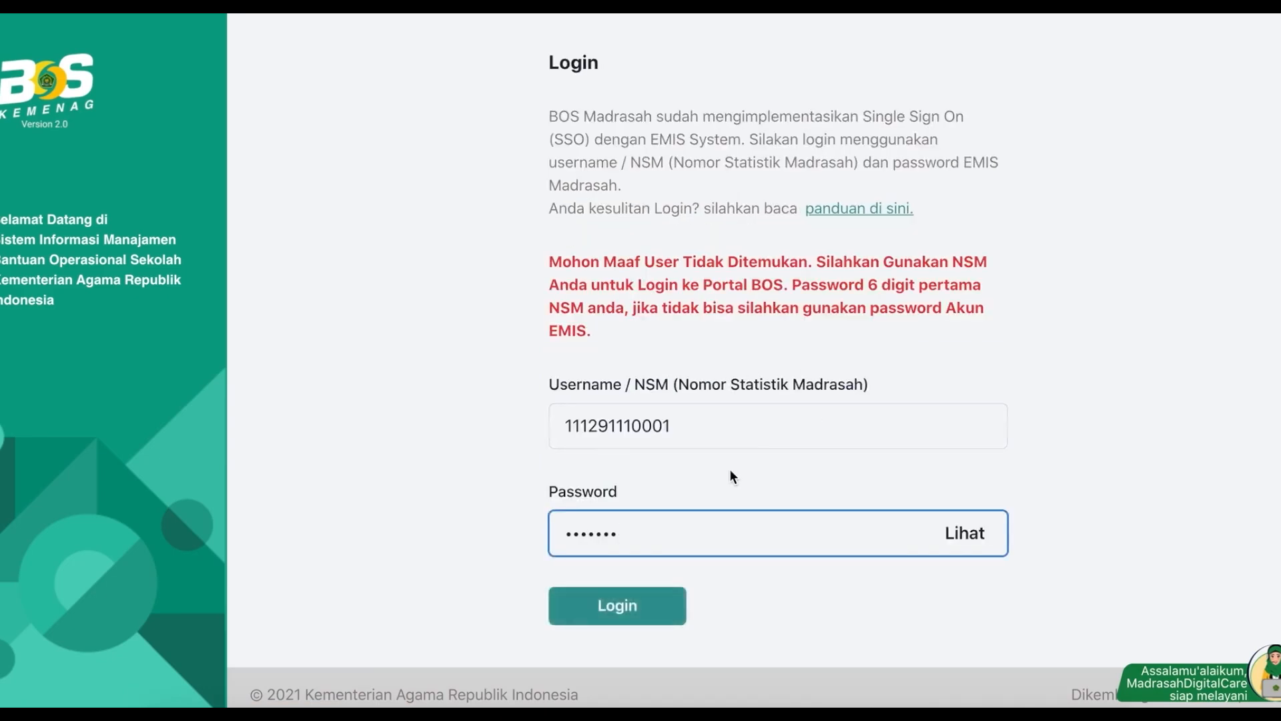
key(BackSpace)
key(BackSpace)
key(BackSpace)
key(BackSpace)
key(BackSpace)
key(BackSpace)
key(BackSpace)
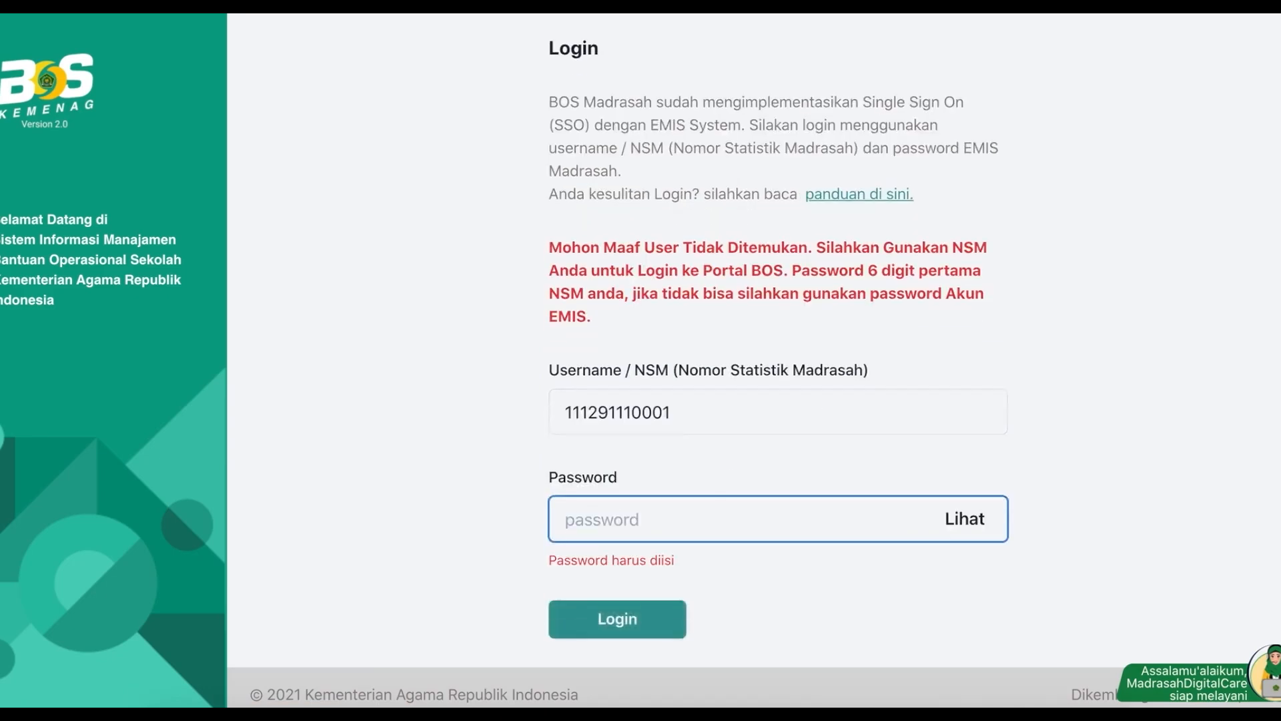
key(Return)
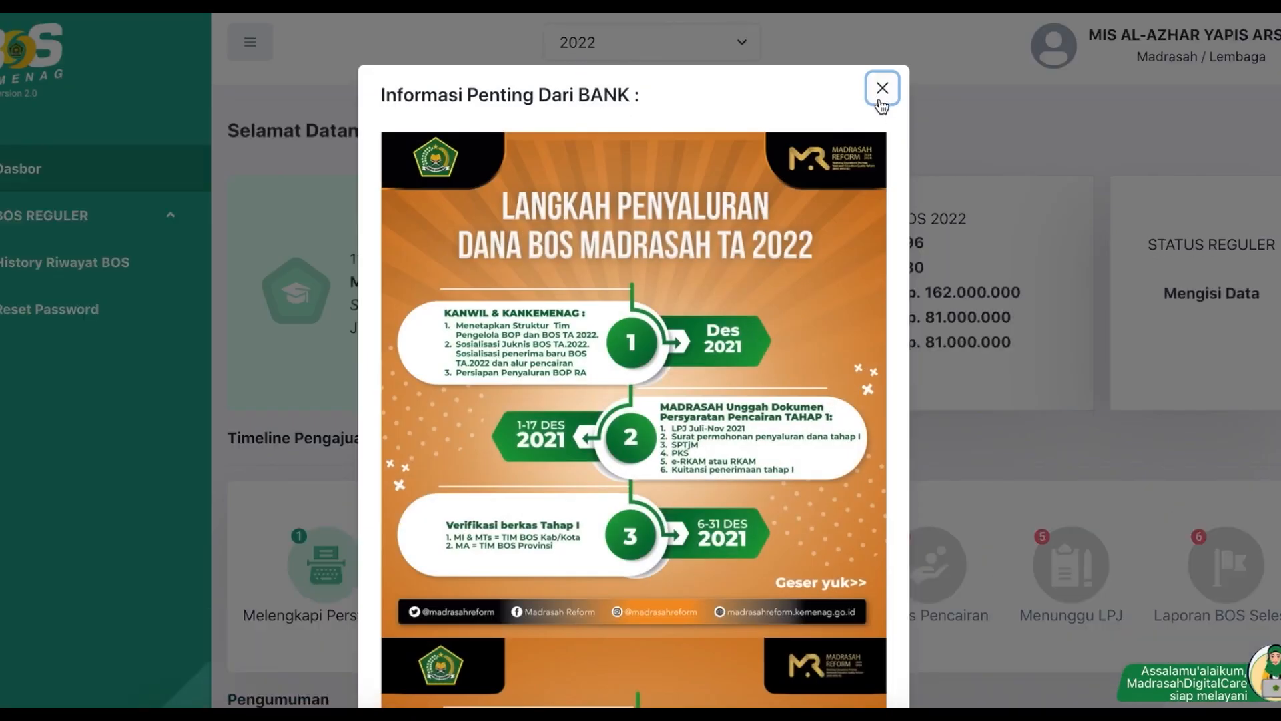
Step: Close the bank notice and review the Rp. 162.000.000 2022 BOS allocation for 180 students
click(881, 88)
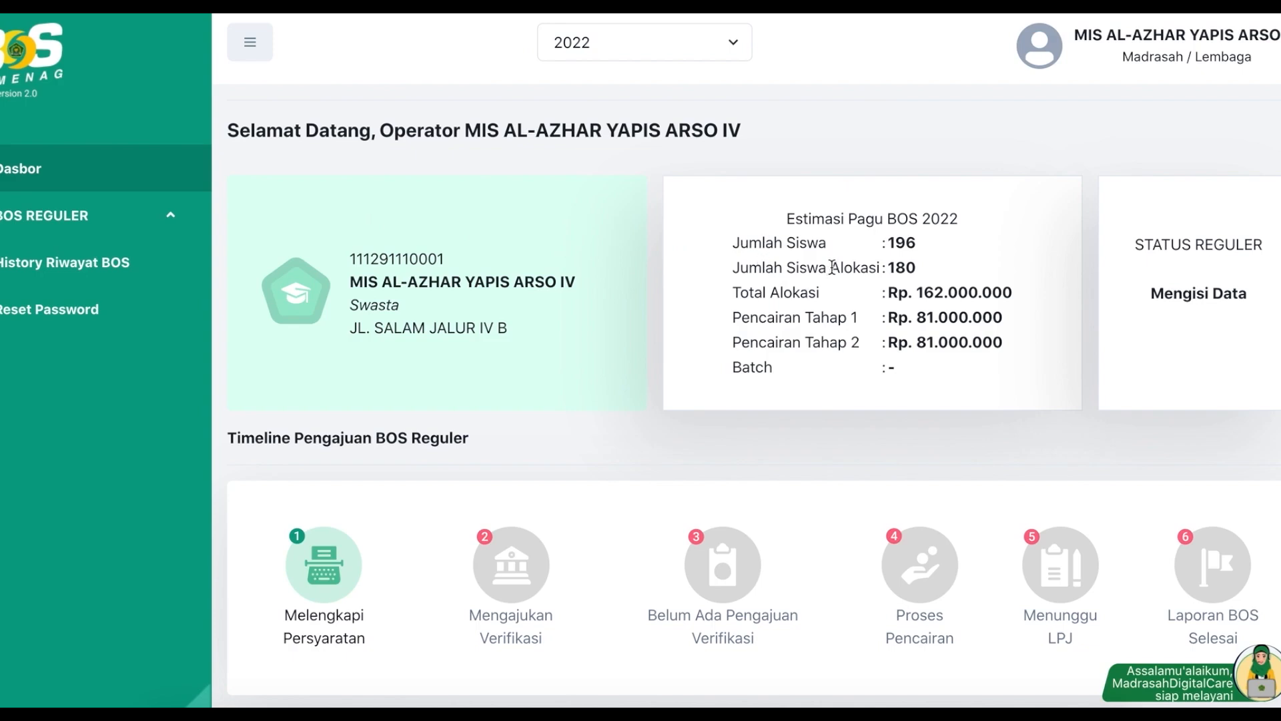
mouse_move(910, 267)
mouse_move(906, 242)
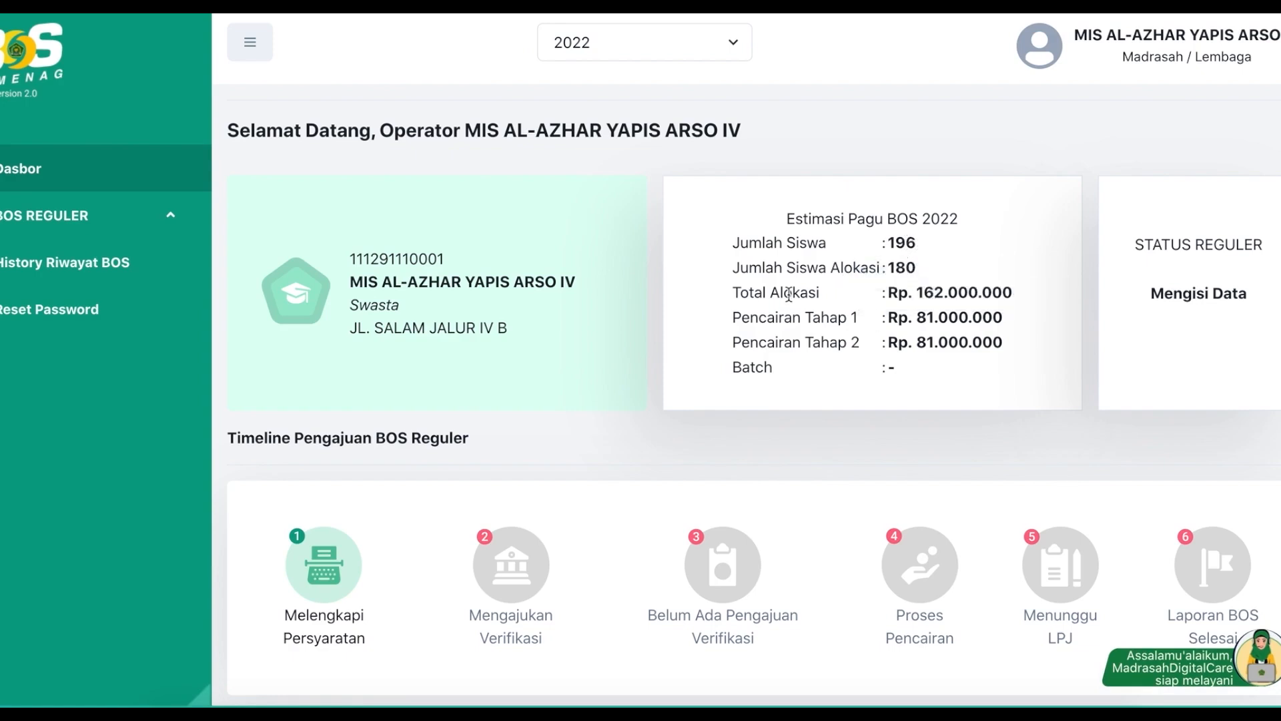
drag(732, 294, 835, 288)
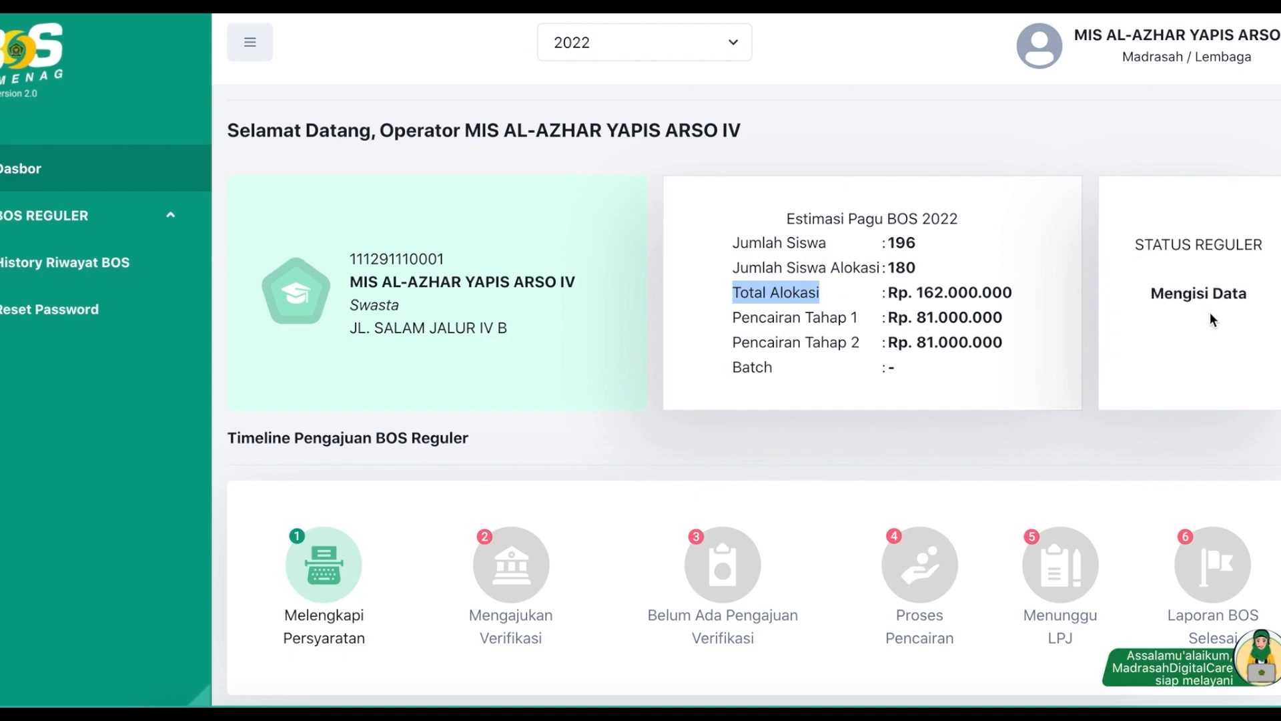
scroll(559, 459, down, 1)
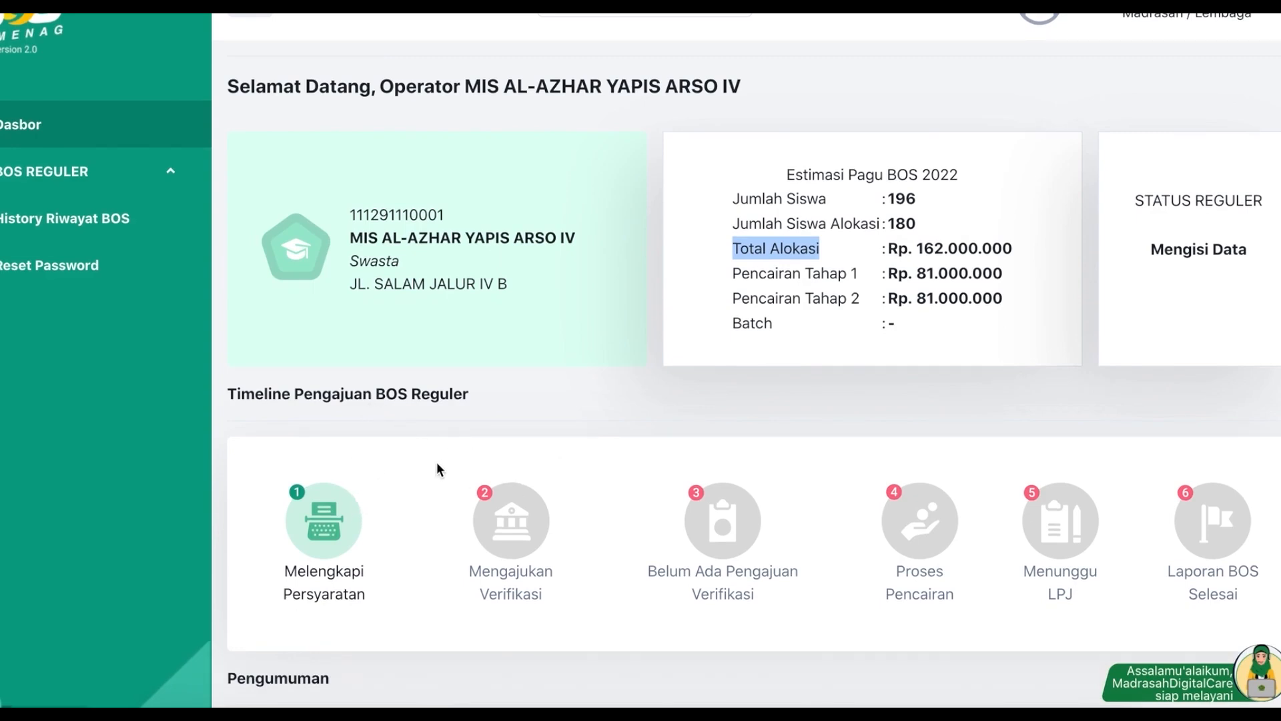
scroll(437, 462, up, 1)
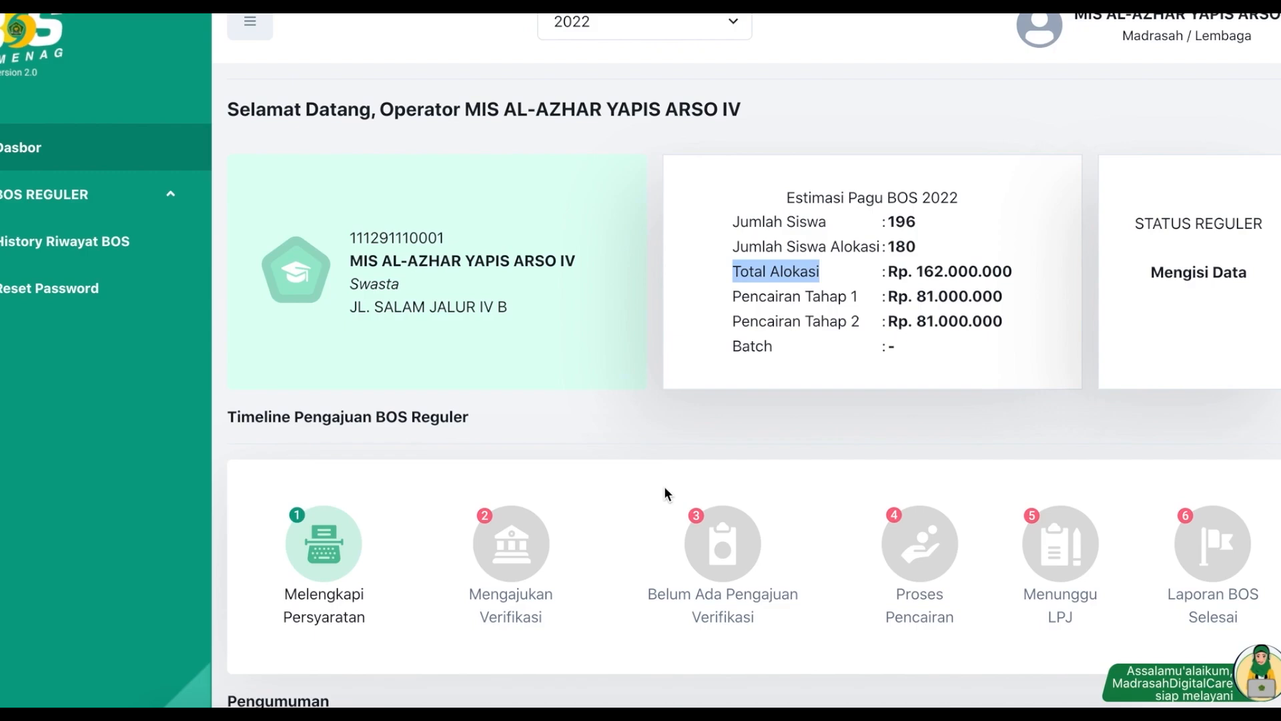
scroll(588, 327, up, 1)
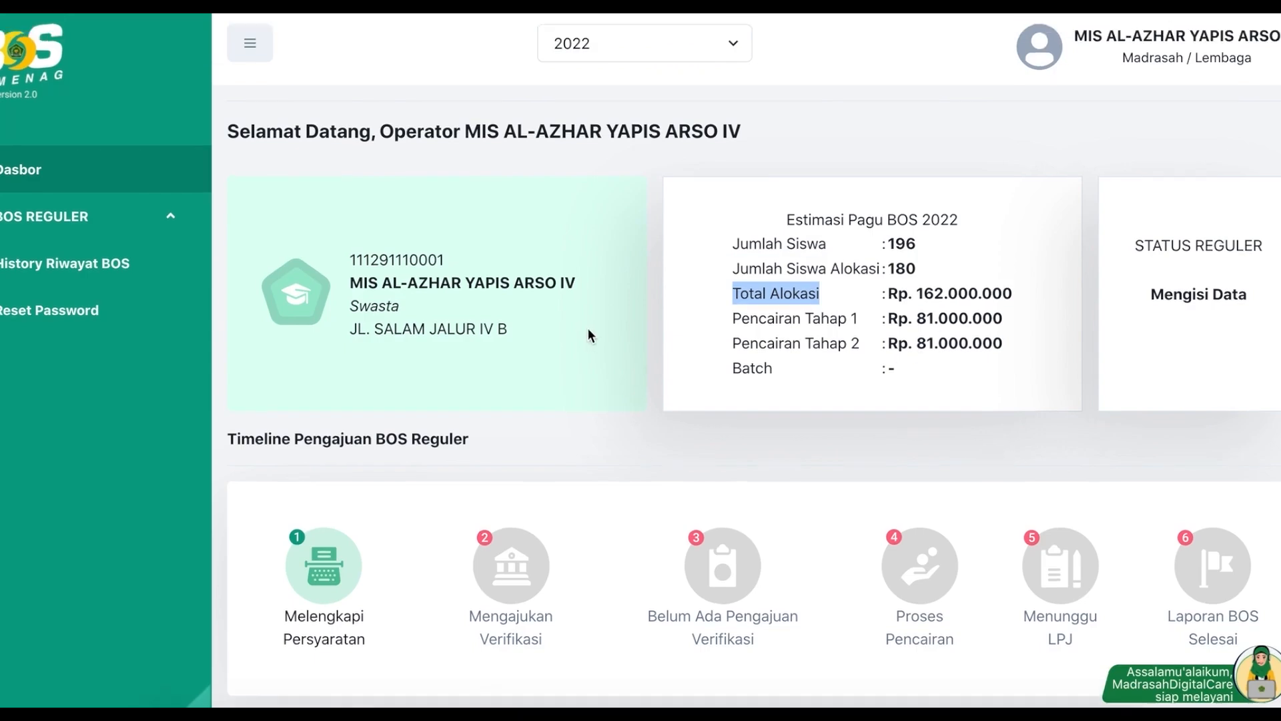
Step: Enter Nomor PKS 00001/MADRASAH/KS.01.7/12/2021 in the PKS form, then go to Persyaratan Pencairan Dana
click(120, 225)
click(92, 262)
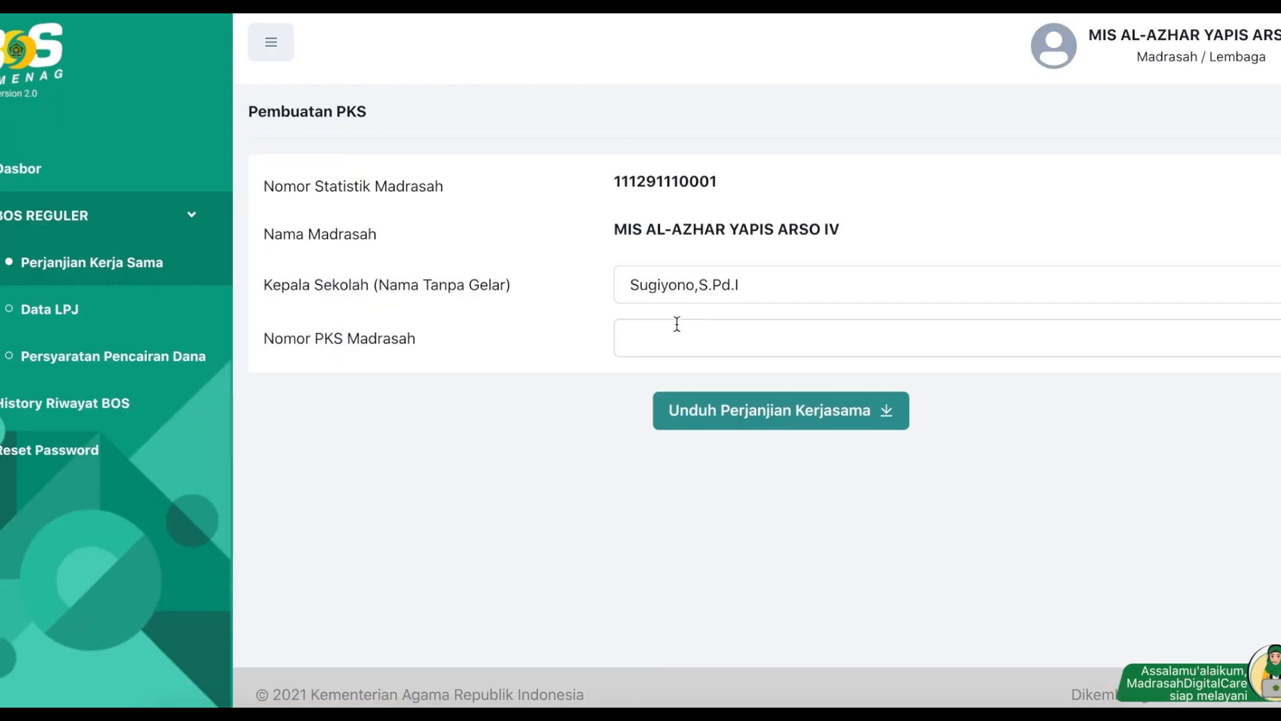
click(638, 352)
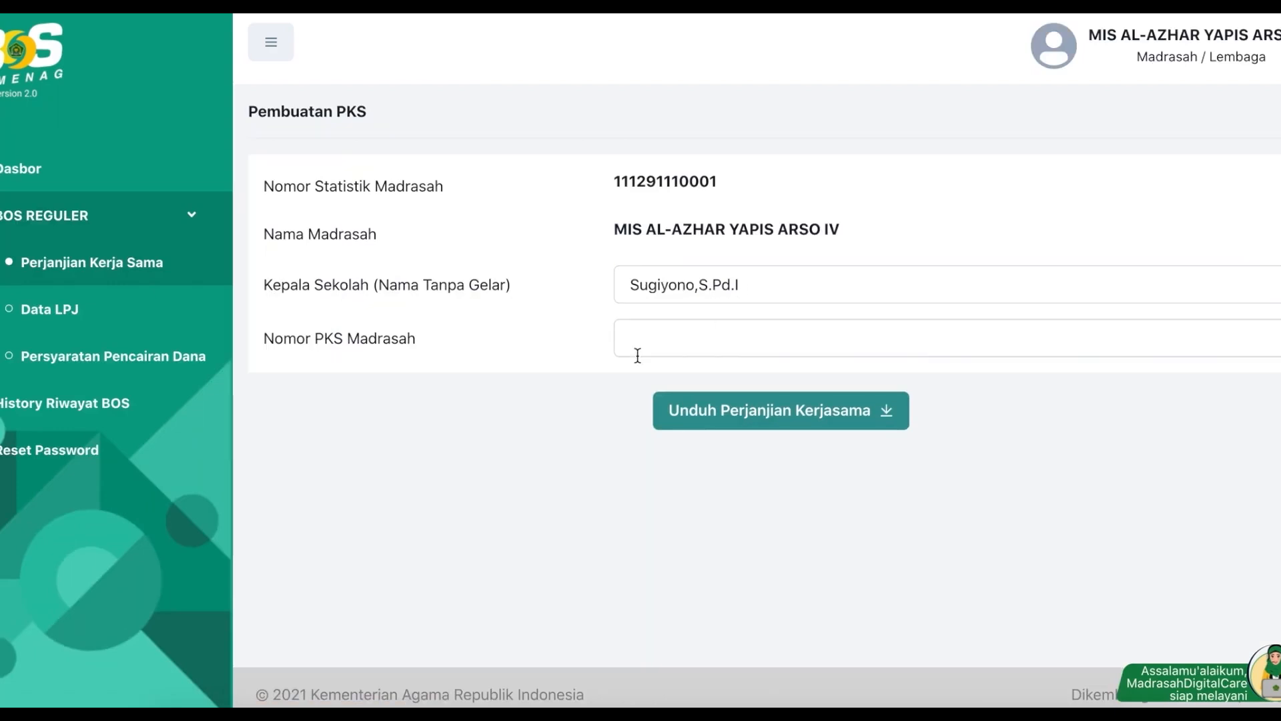
click(550, 354)
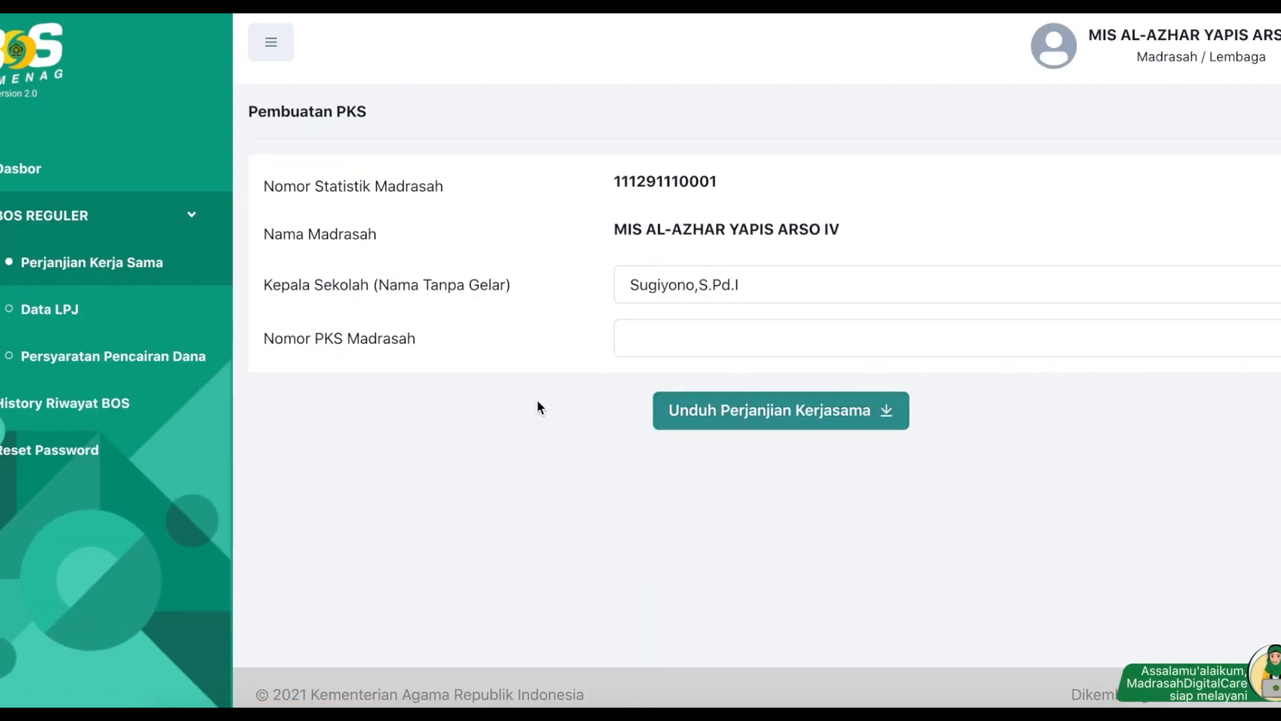
click(785, 287)
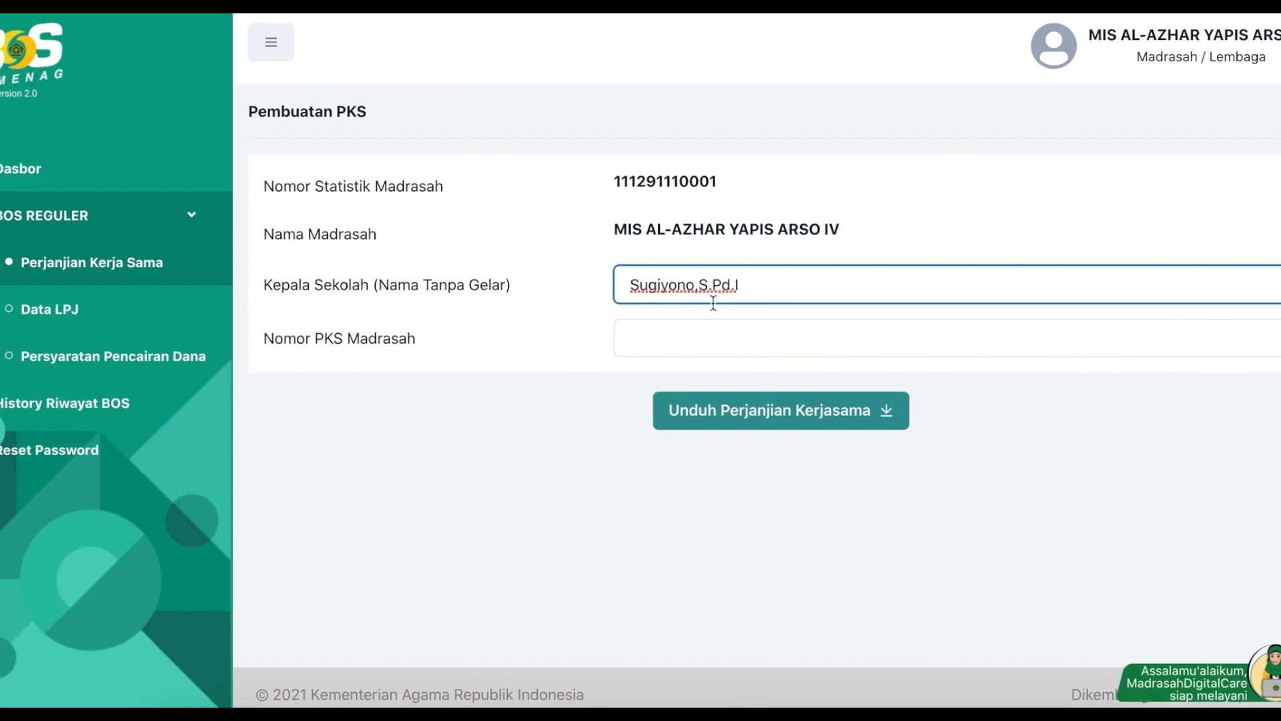
click(654, 339)
click(646, 381)
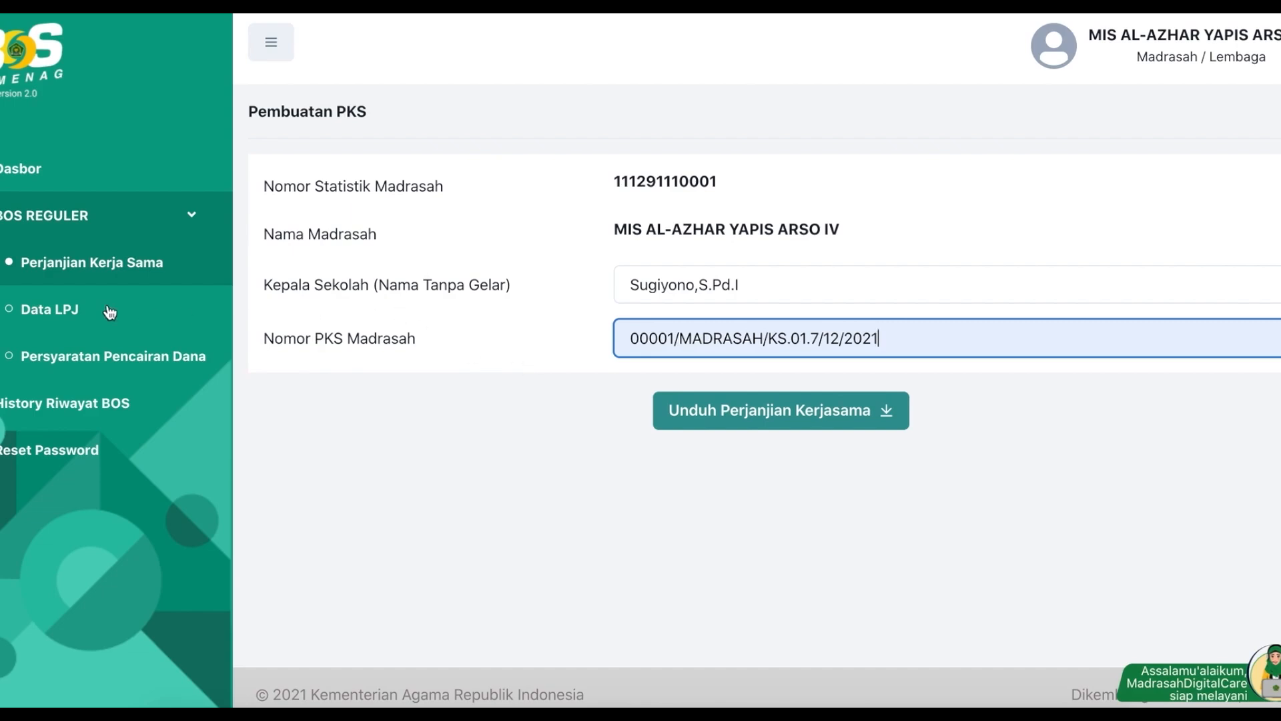
click(66, 356)
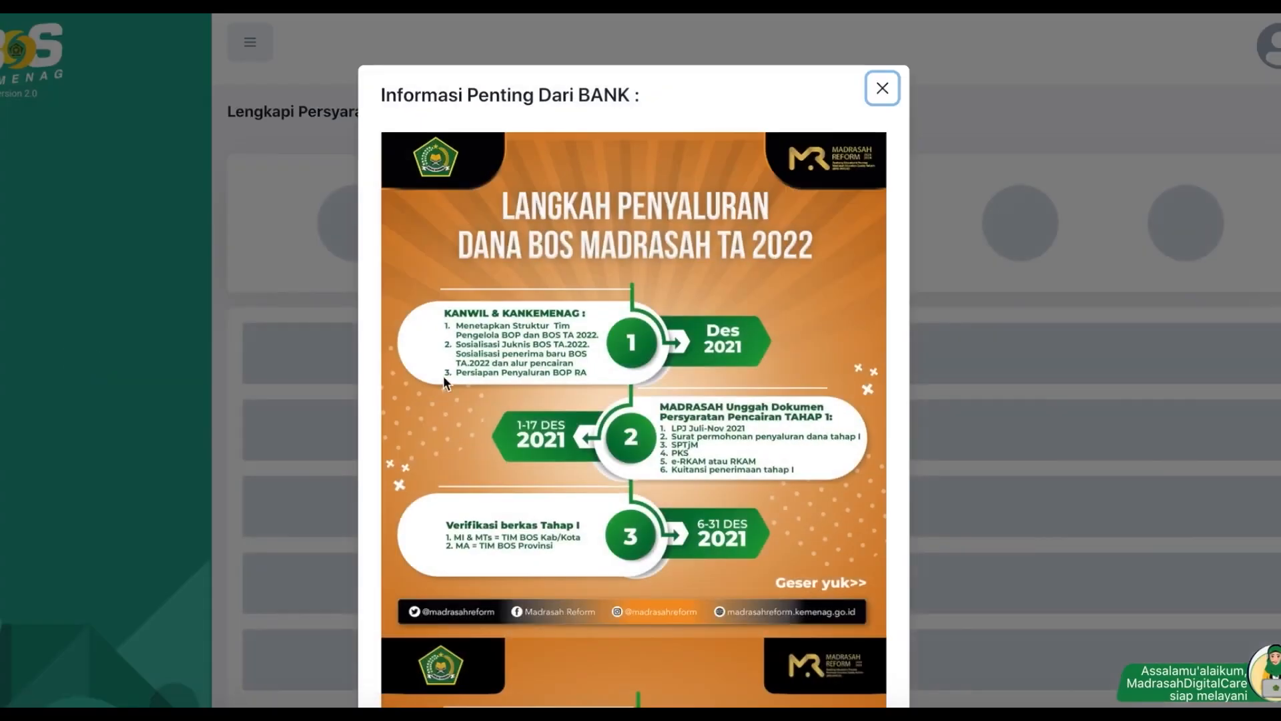
Step: Dismiss the bank notice, check the PKS requirement row, and open the Data LPJ Madrasah table
click(823, 85)
scroll(558, 609, down, 3)
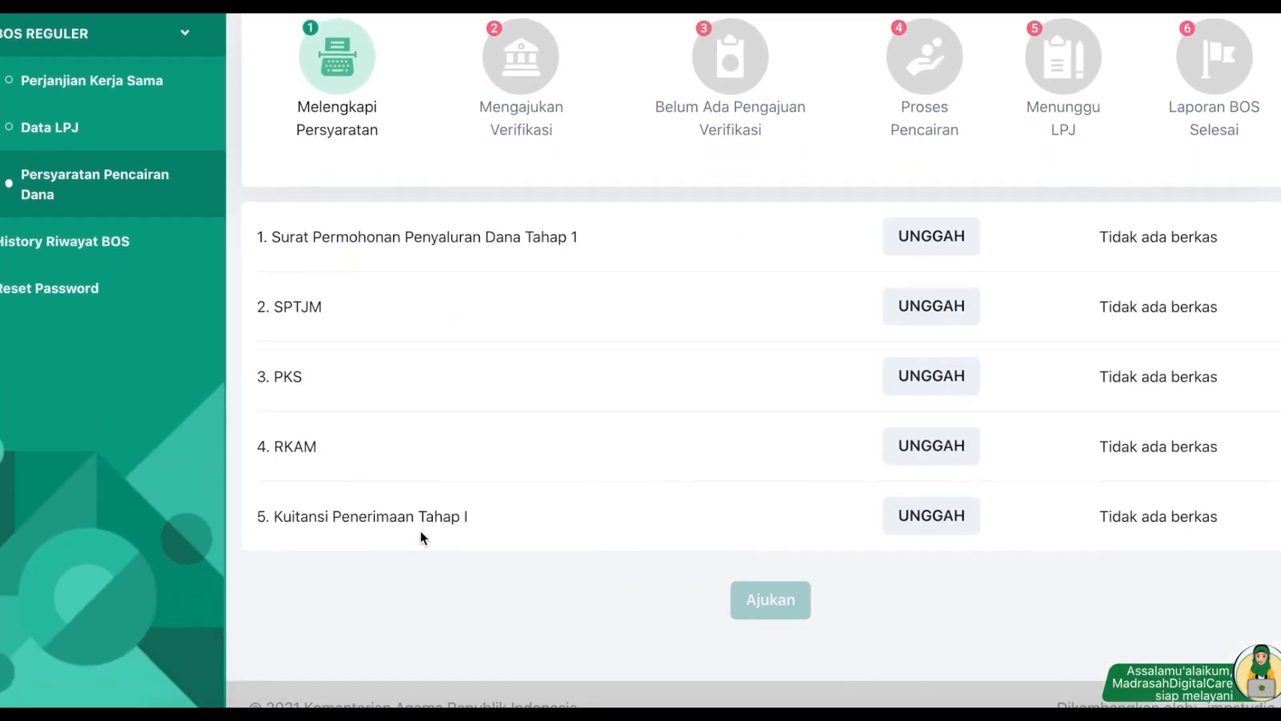
drag(256, 376, 405, 374)
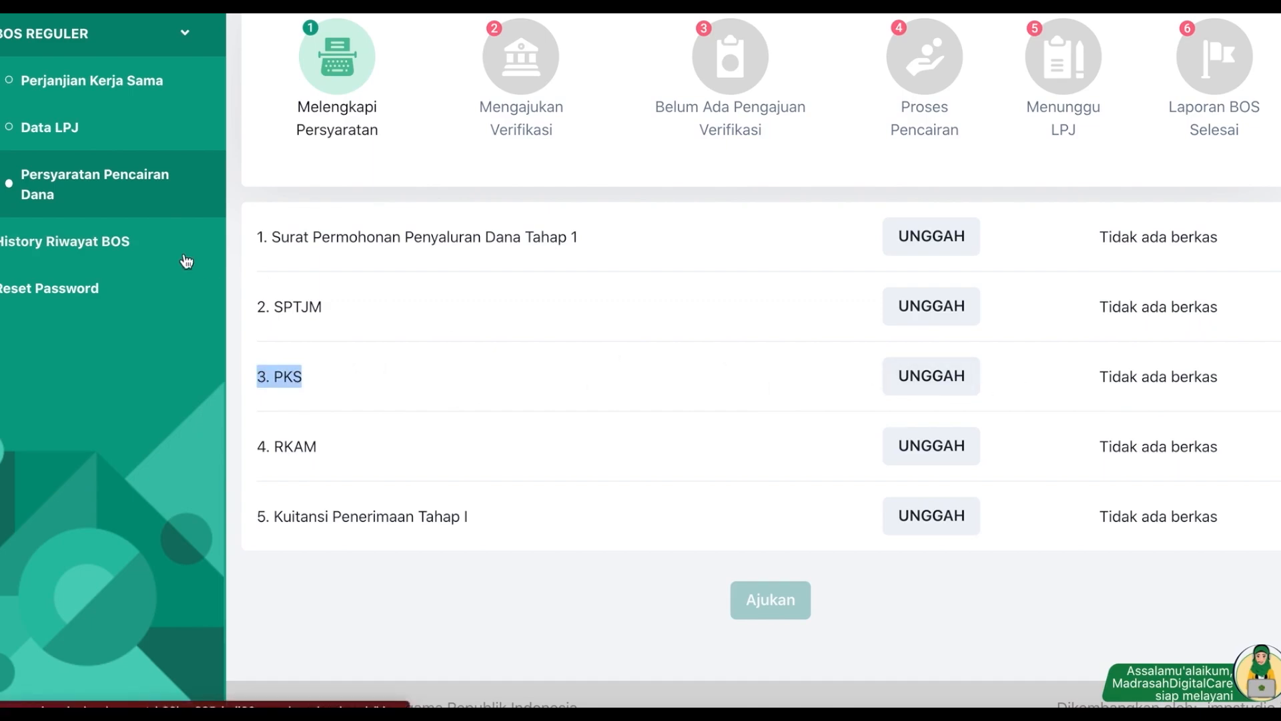
scroll(186, 261, up, 1)
click(75, 186)
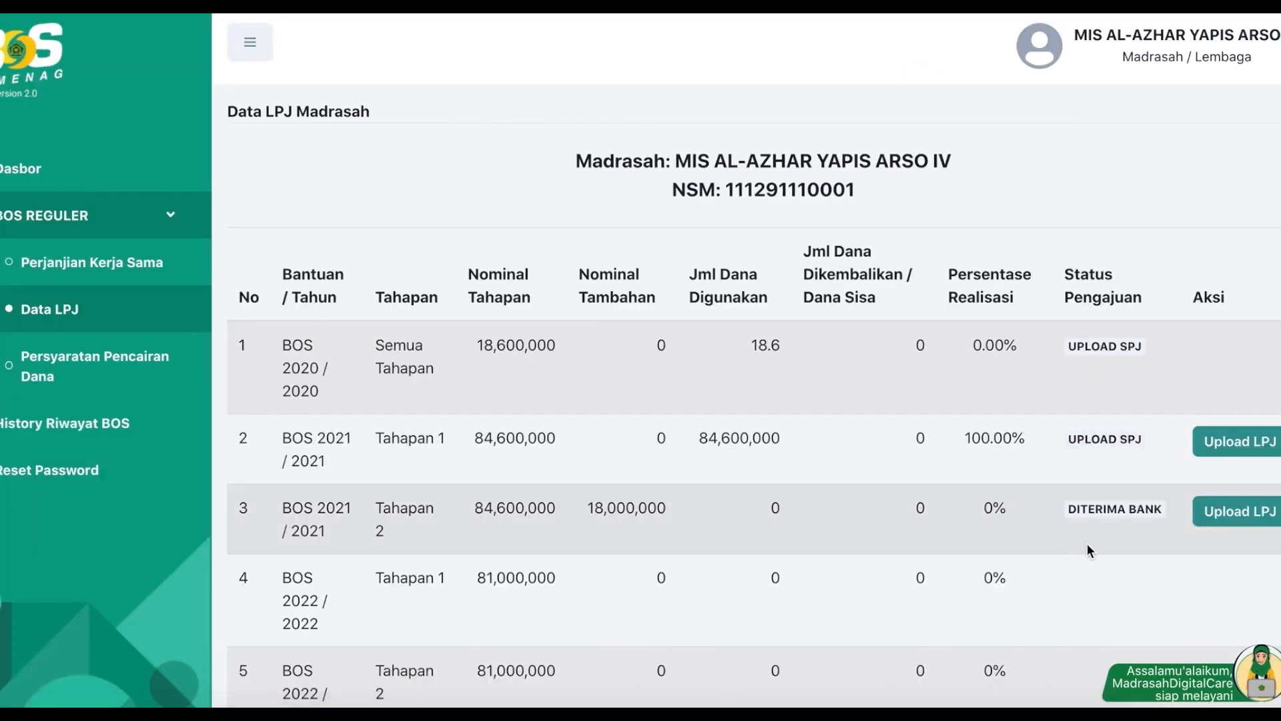
Step: Note row 3's DITERIMA BANK status and return to the Lengkapi Persyaratan BOS page
drag(1070, 507, 1164, 518)
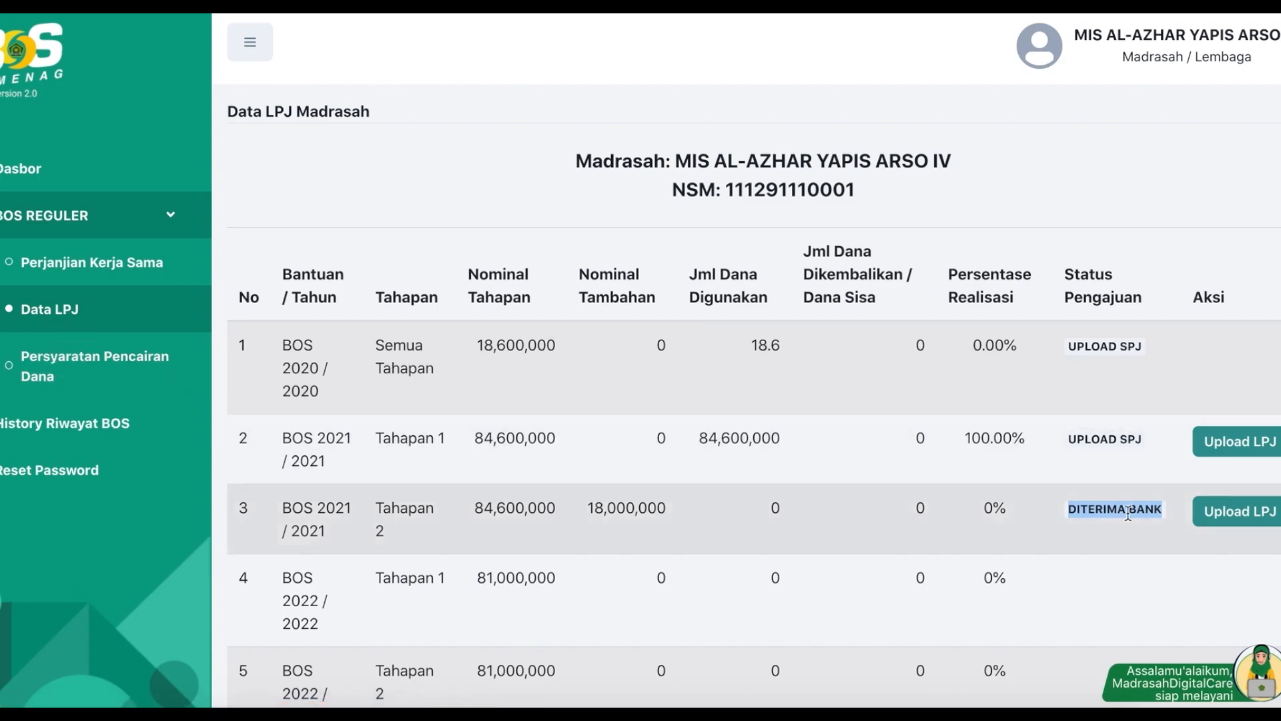
click(91, 363)
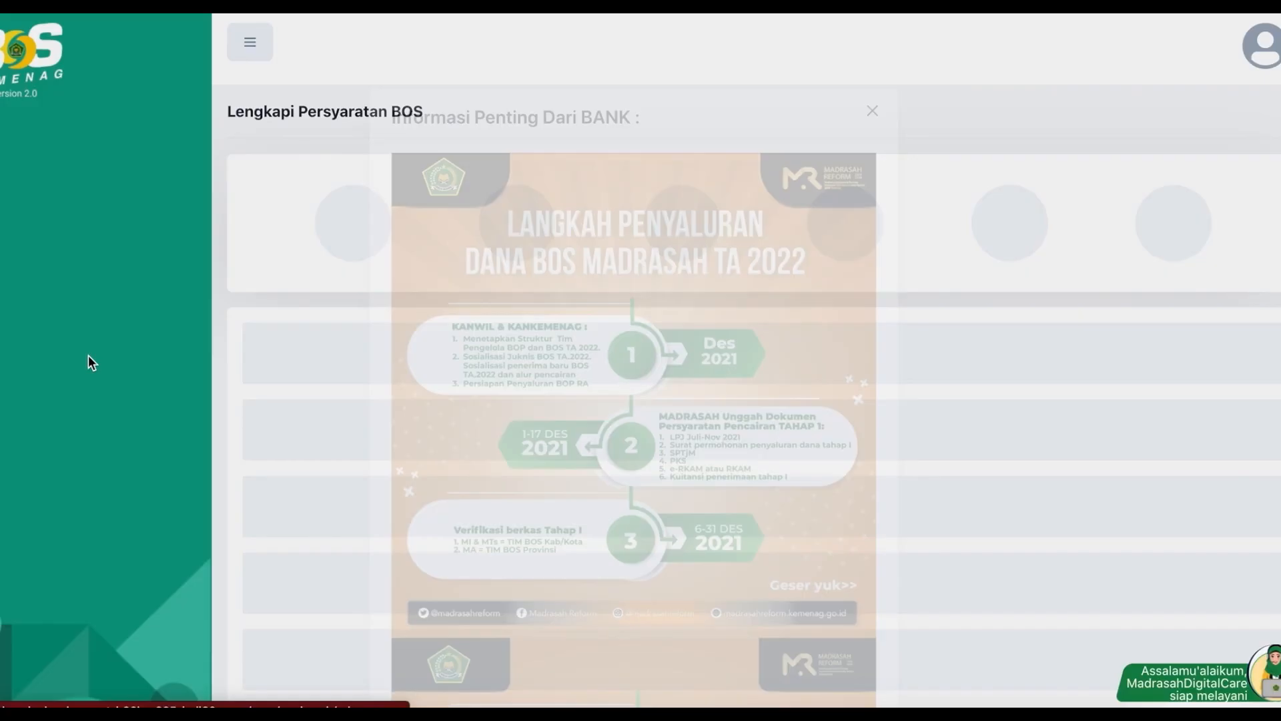
Step: Upload sample.pdf as the Surat Permohonan Penyaluran Dana Tahap 1
click(881, 88)
scroll(847, 427, down, 1)
click(925, 355)
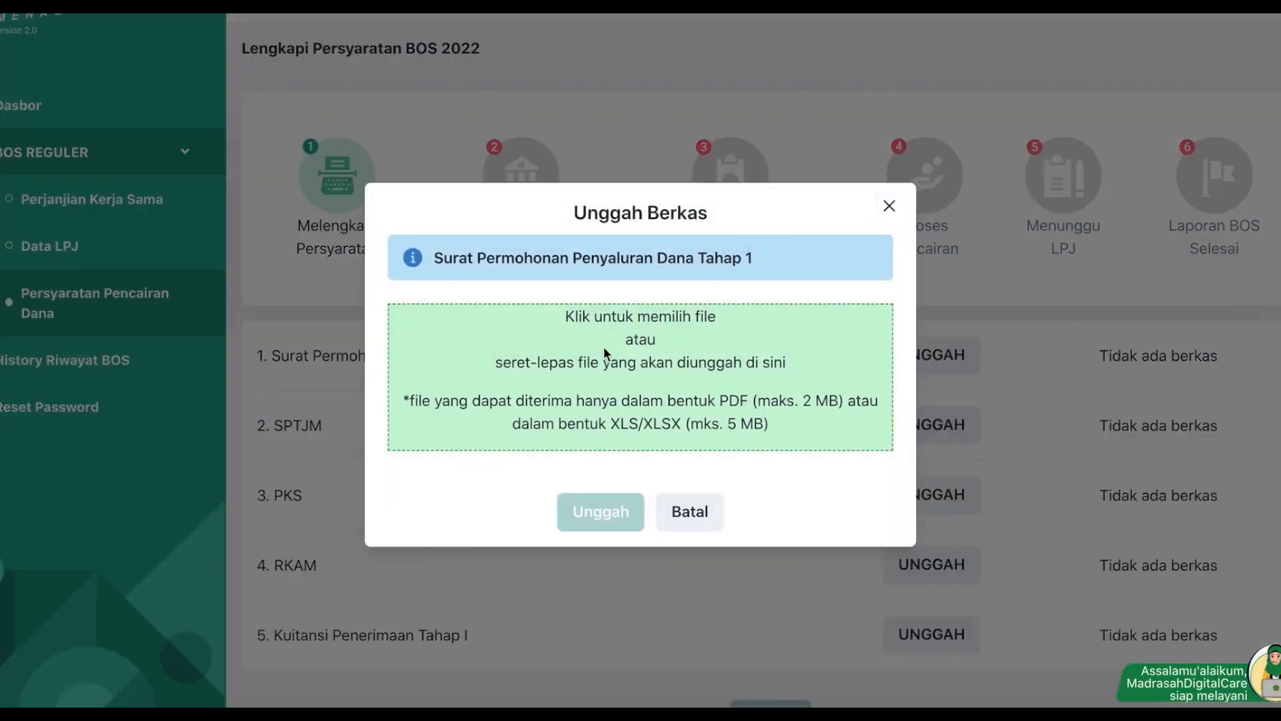
click(603, 347)
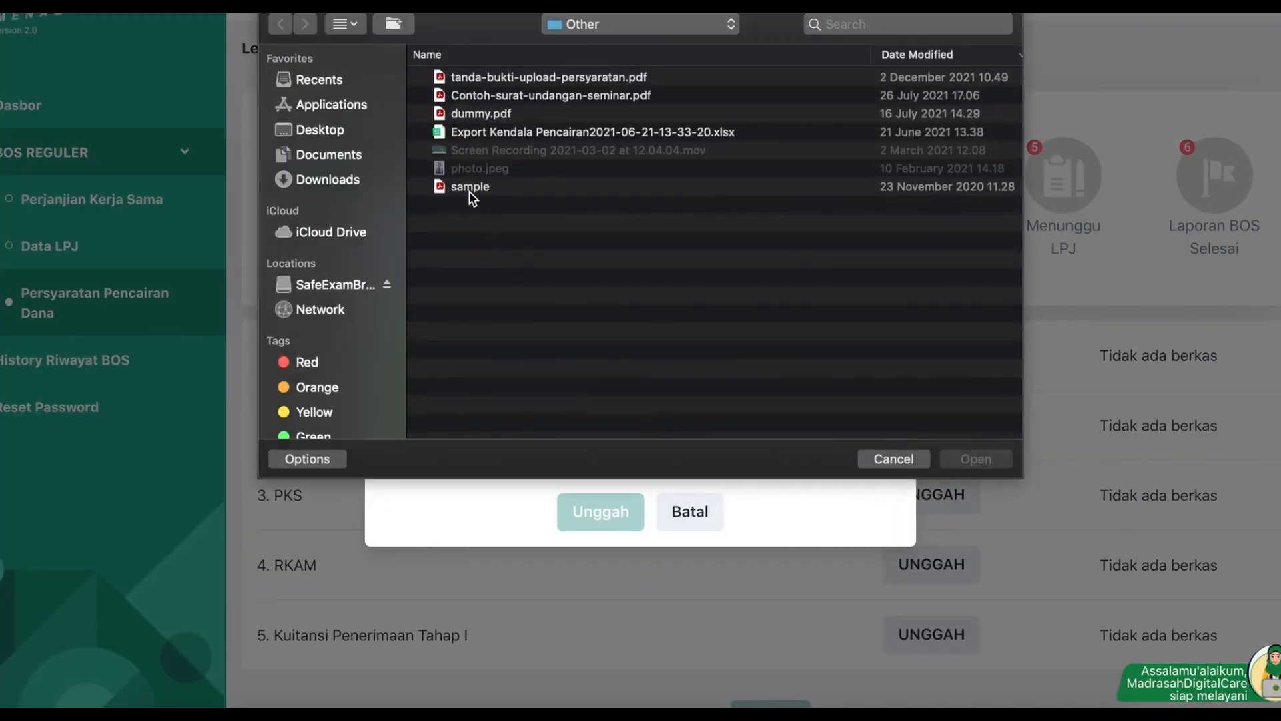
double_click(470, 190)
click(602, 512)
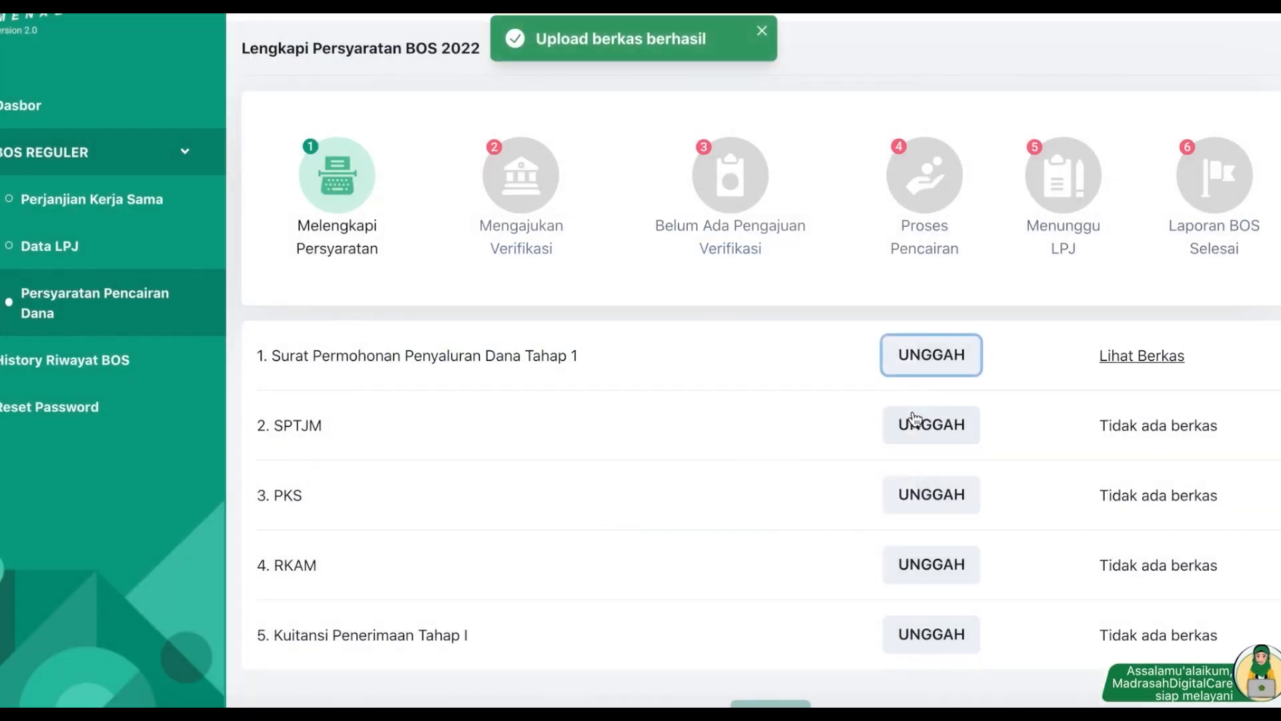
Step: Upload sample.pdf as the SPTJM document, then return to the Data LPJ table
click(942, 415)
click(670, 344)
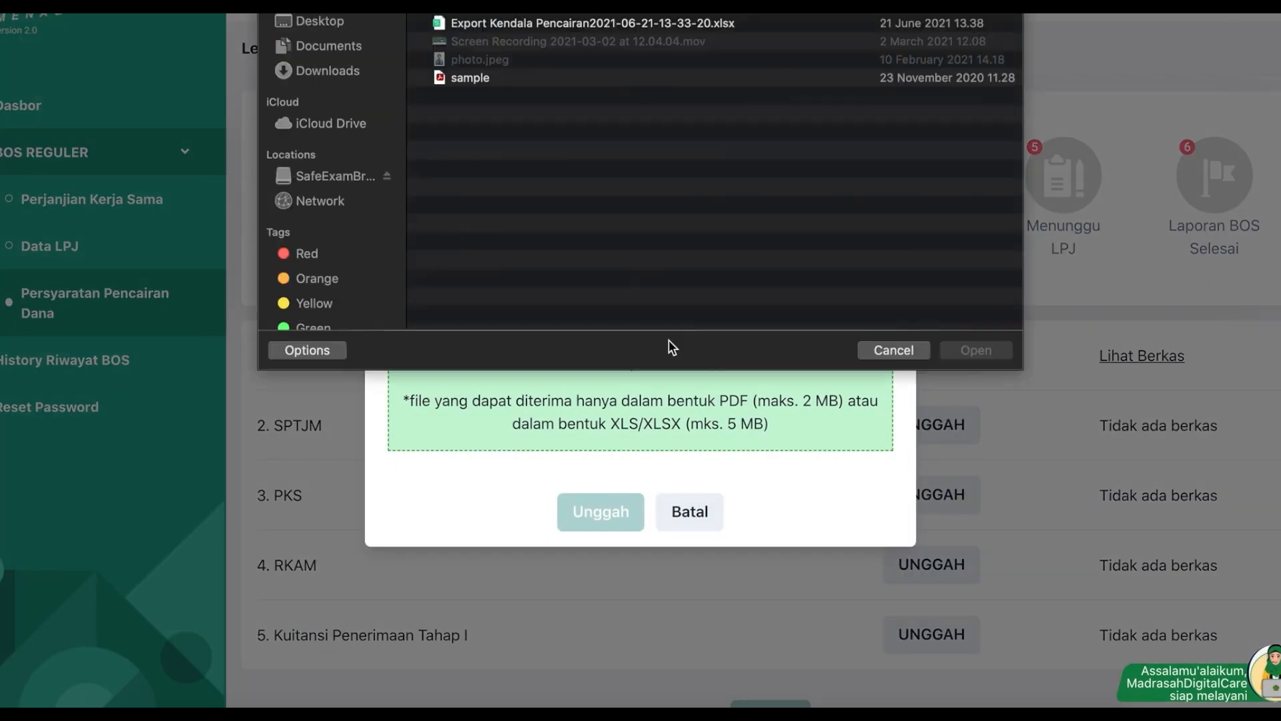
double_click(526, 187)
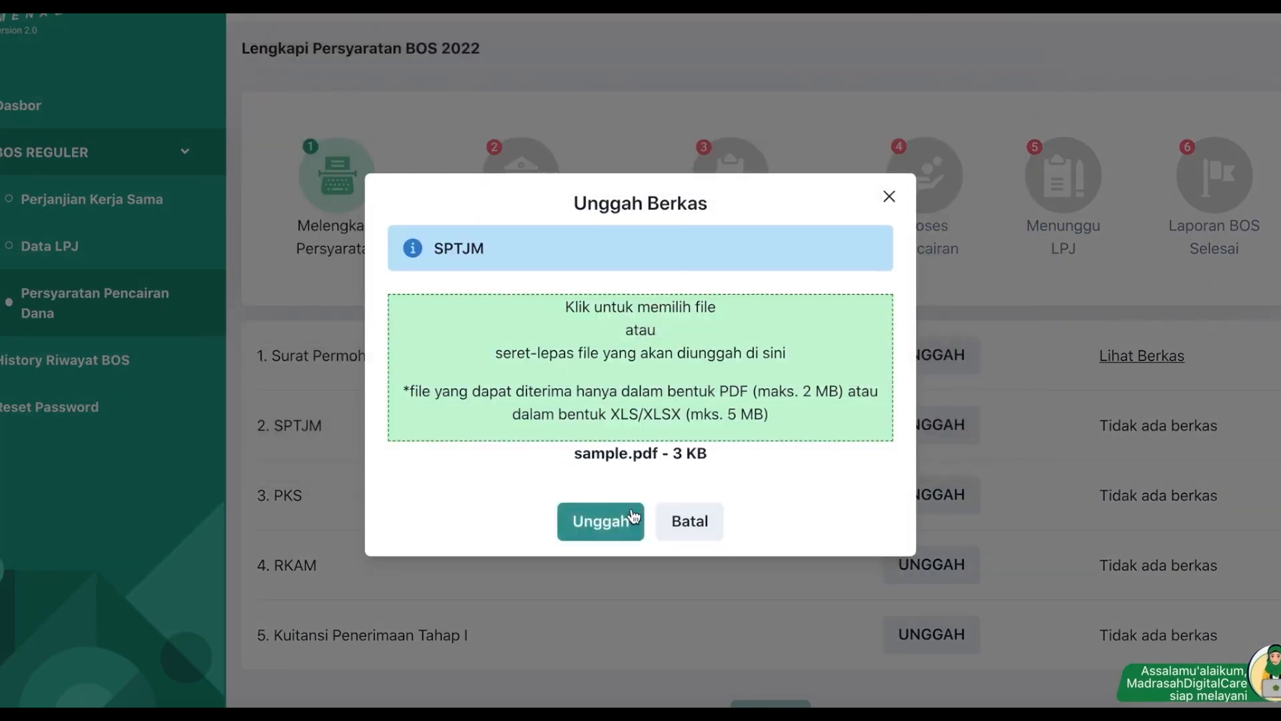
click(602, 512)
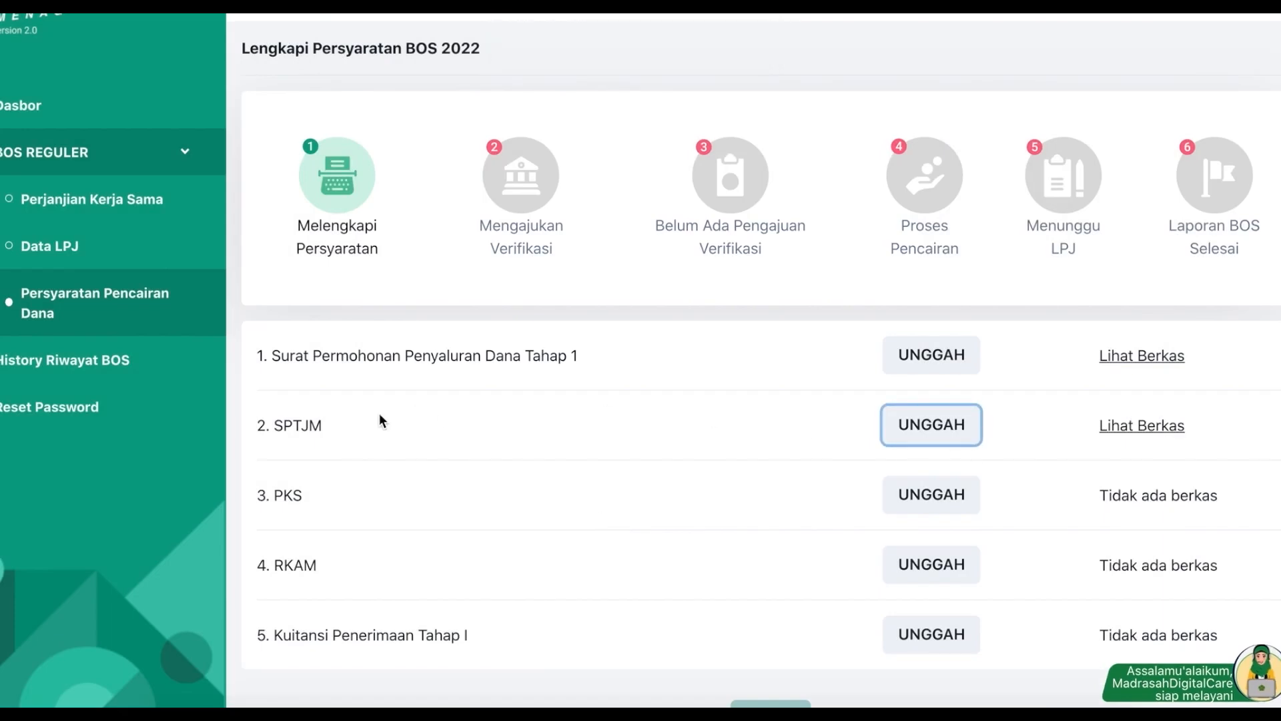
click(74, 252)
scroll(517, 438, down, 1)
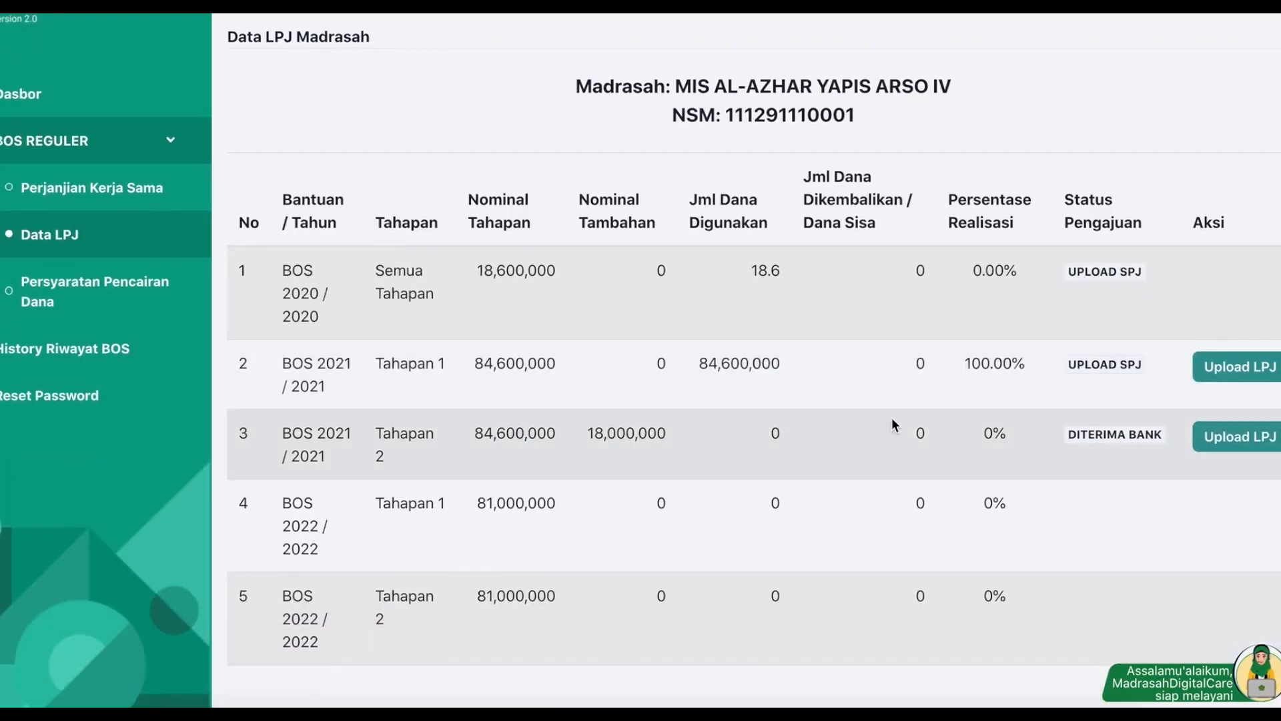
Step: Open the Lengkapi Dokumen LPJ form for BOS 2021 Tahapan 2, showing Rp. 102.600.000 received
click(1253, 444)
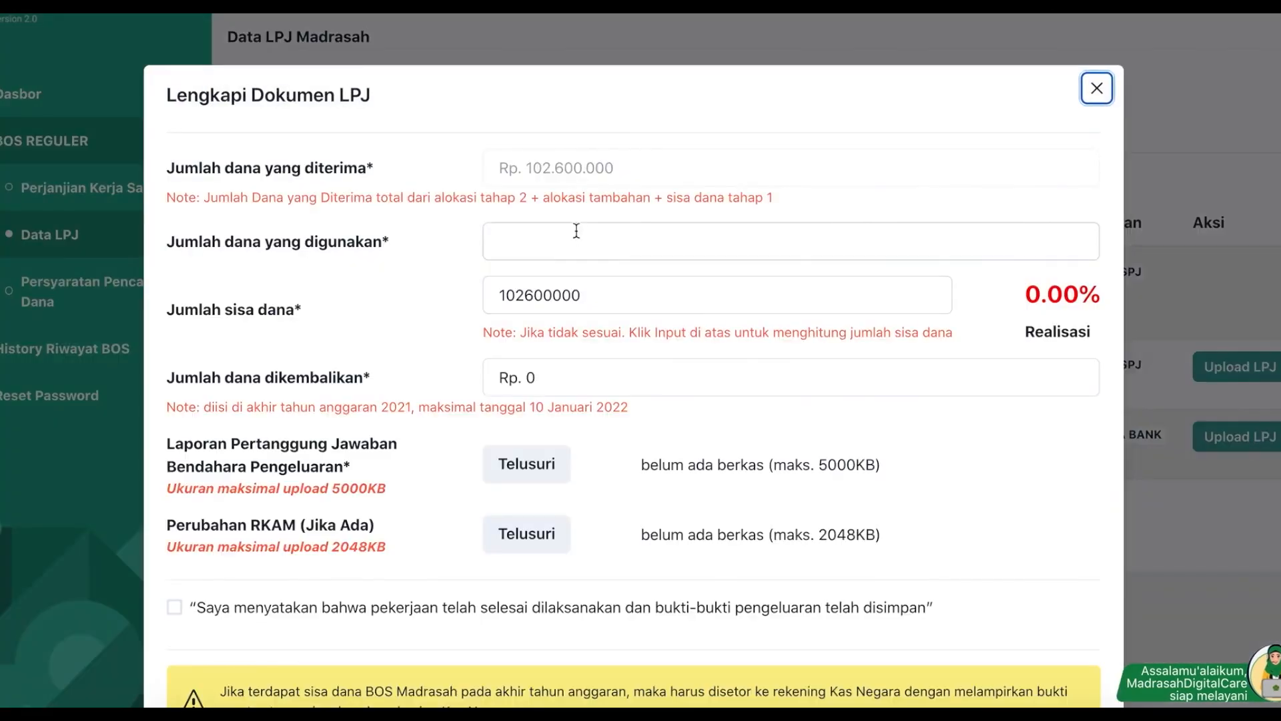
click(576, 237)
click(1097, 88)
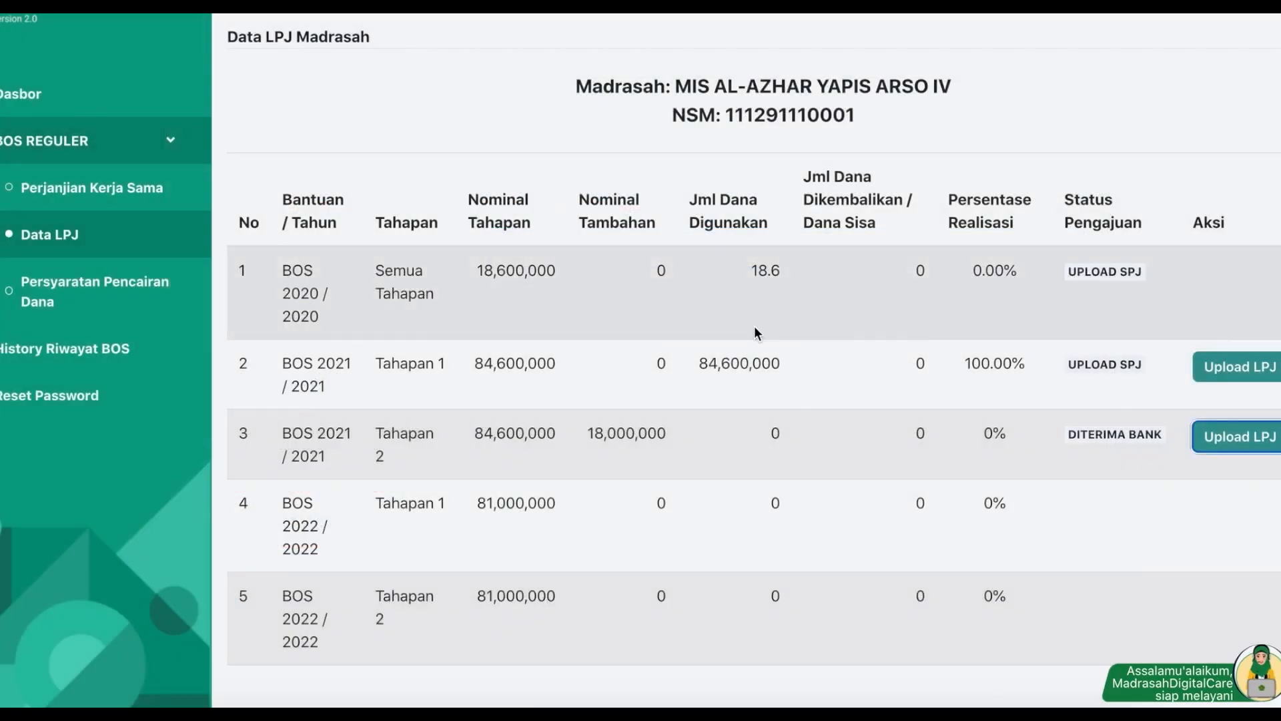
click(481, 431)
drag(480, 432, 558, 435)
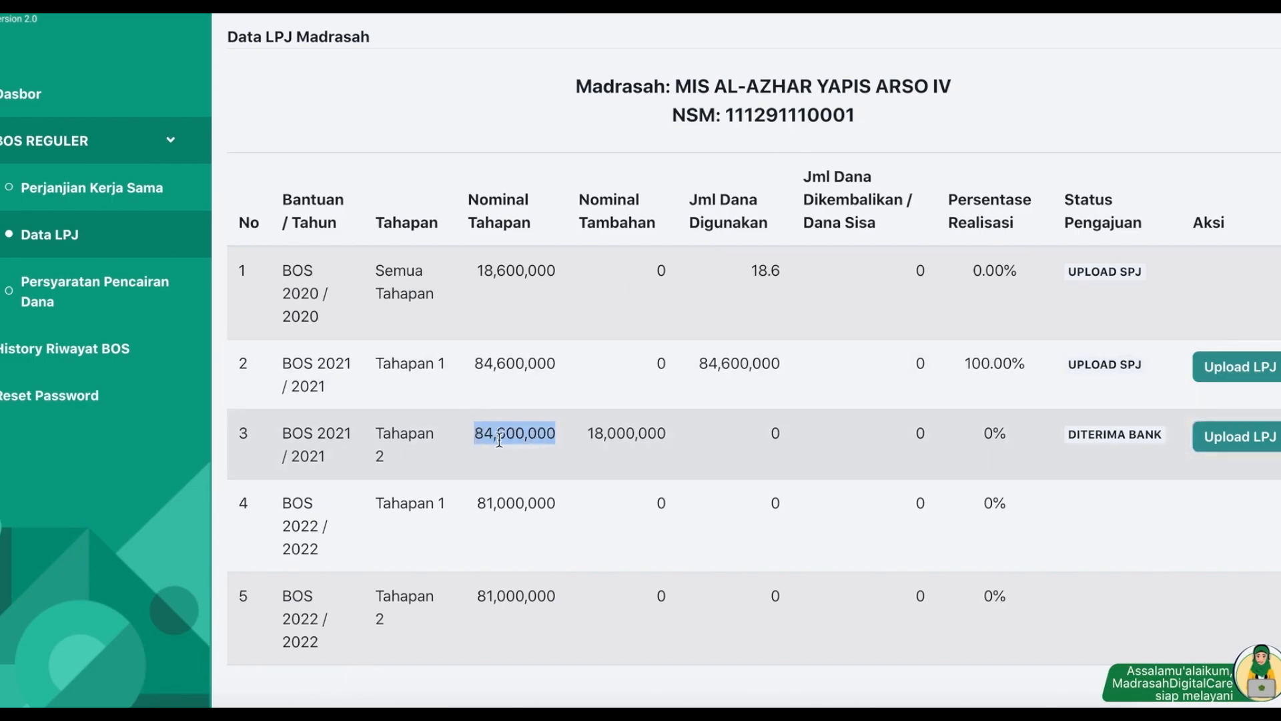
click(1228, 446)
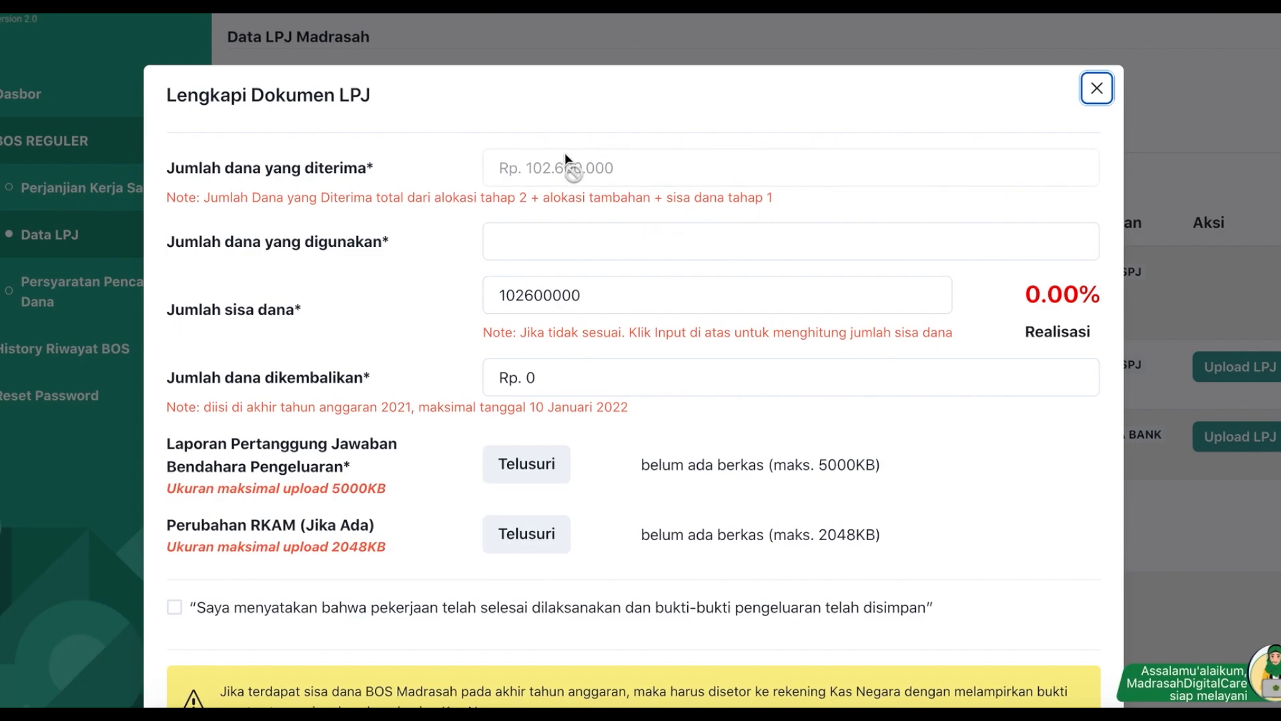
Step: Enter Rp. 100.000.000 as funds used and attach sample.pdf as the accountability report
click(525, 239)
text(100.000.000)
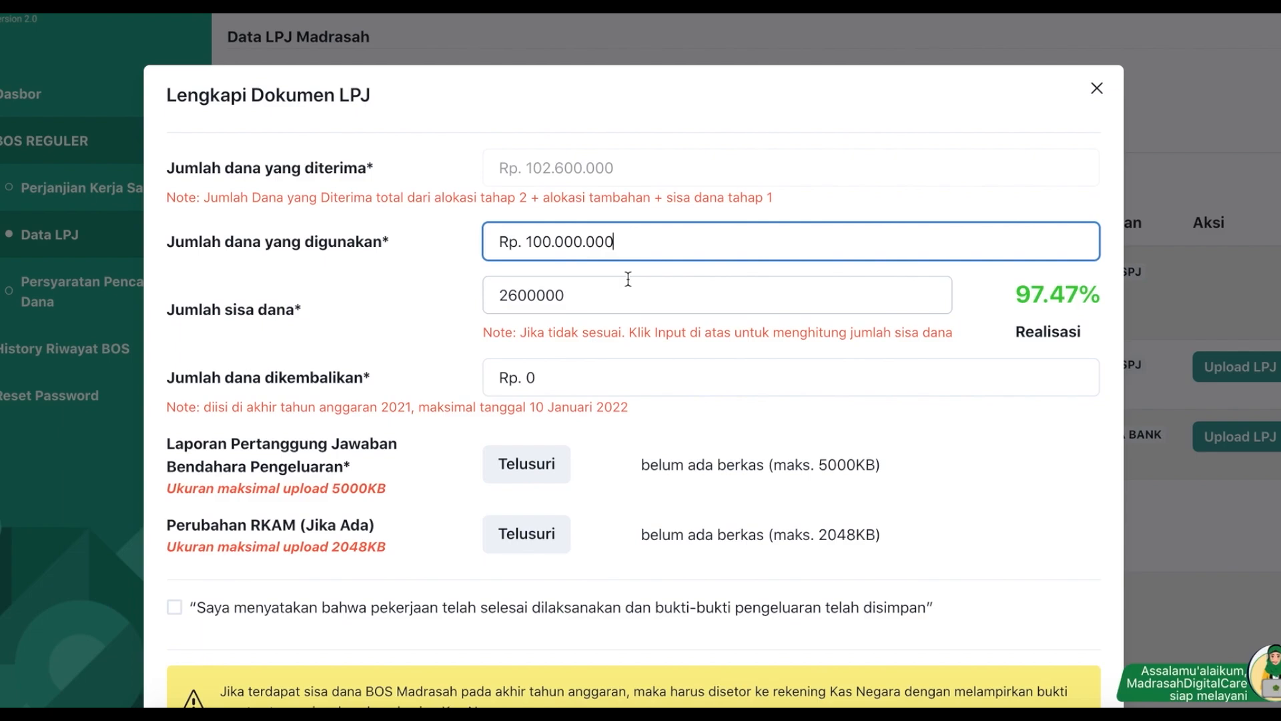
scroll(618, 366, down, 1)
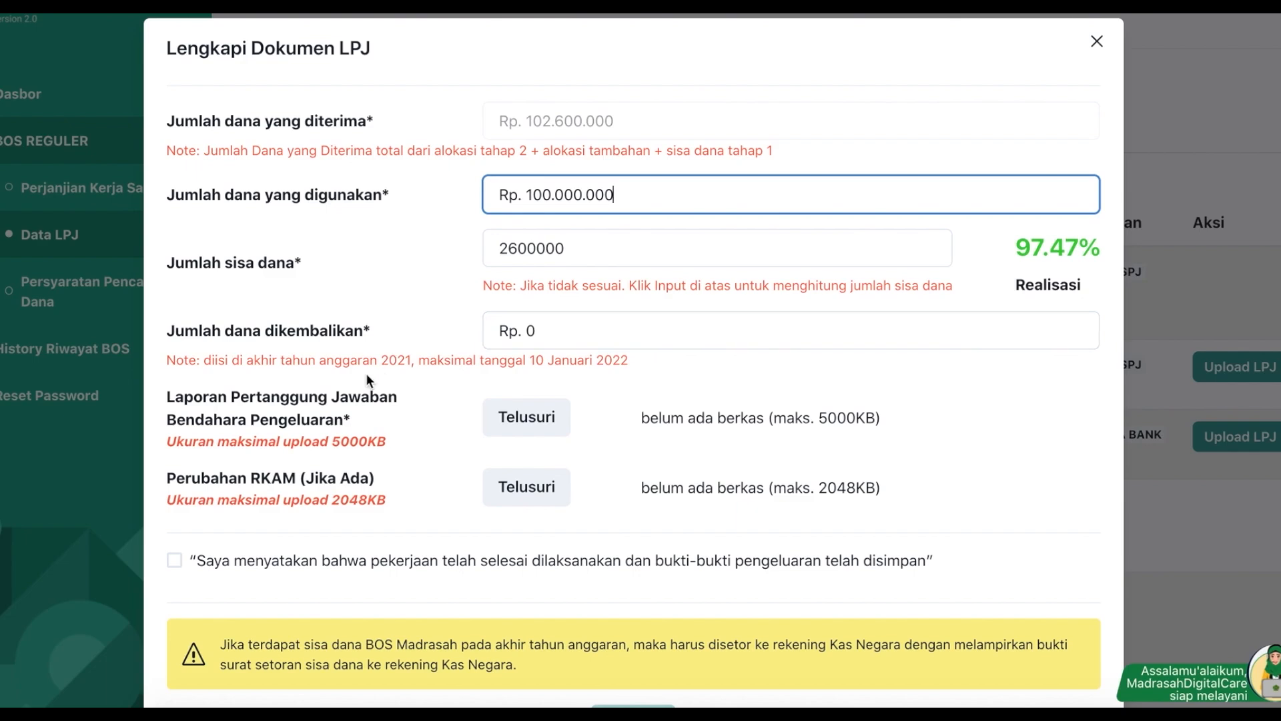
scroll(400, 400, down, 1)
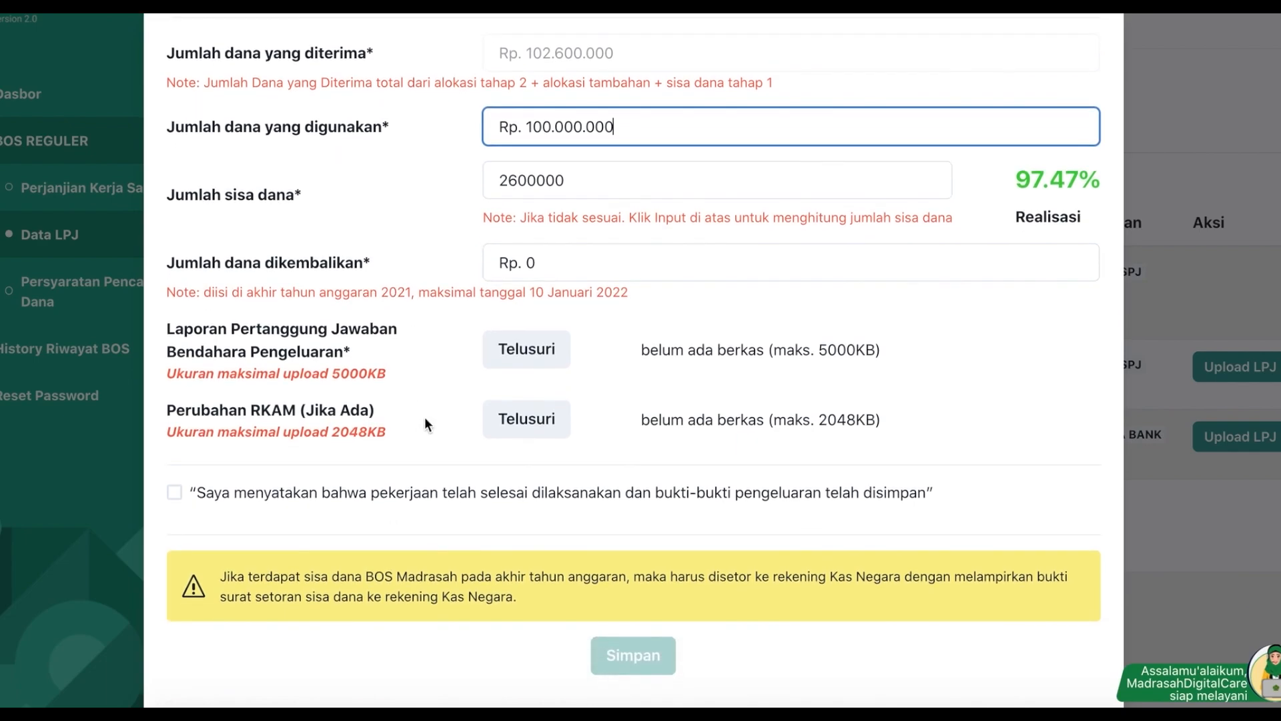
click(528, 343)
double_click(466, 183)
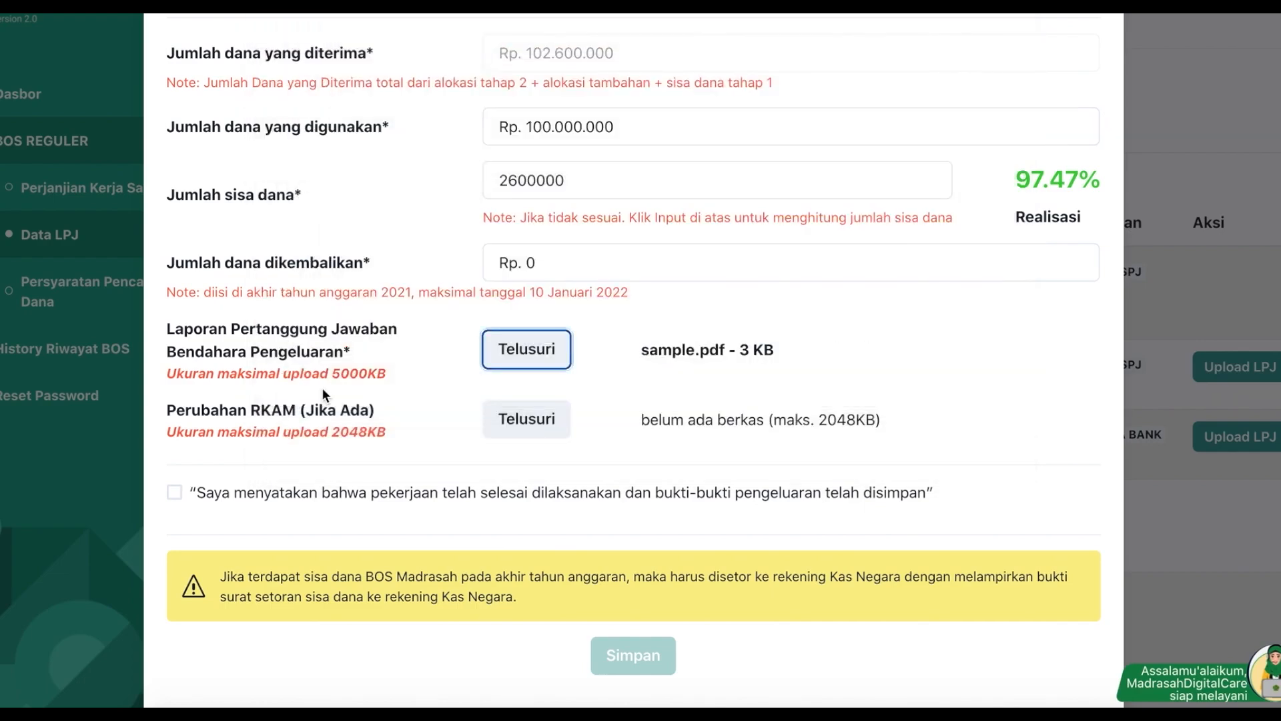
Step: Tick the work-completed declaration and save the LPJ to show the LAPORAN LPJ summary
scroll(330, 495, down, 1)
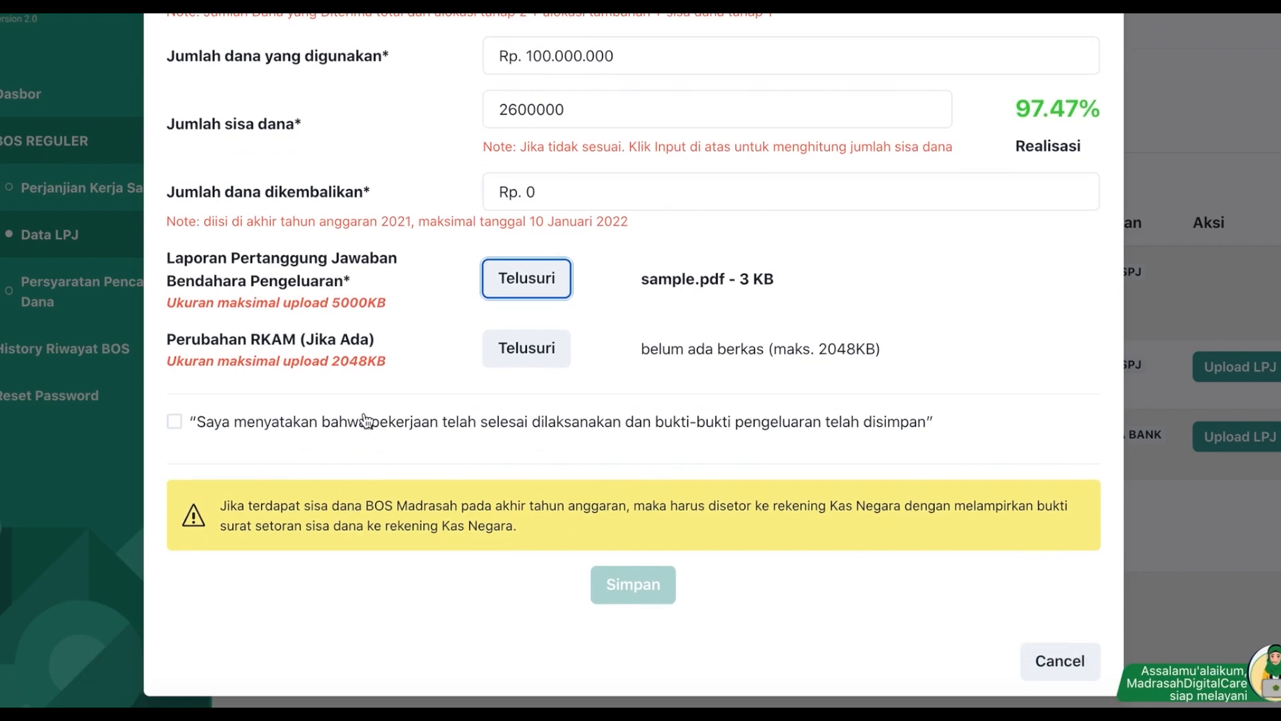
click(340, 427)
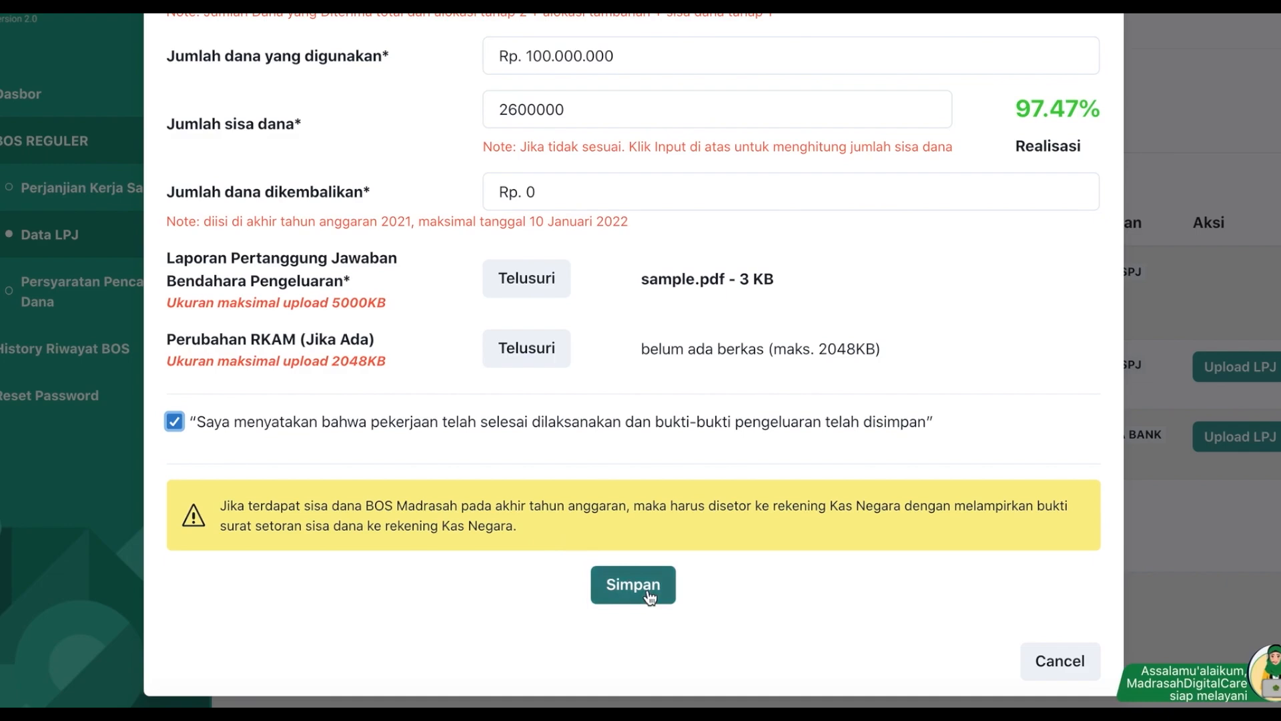
click(337, 428)
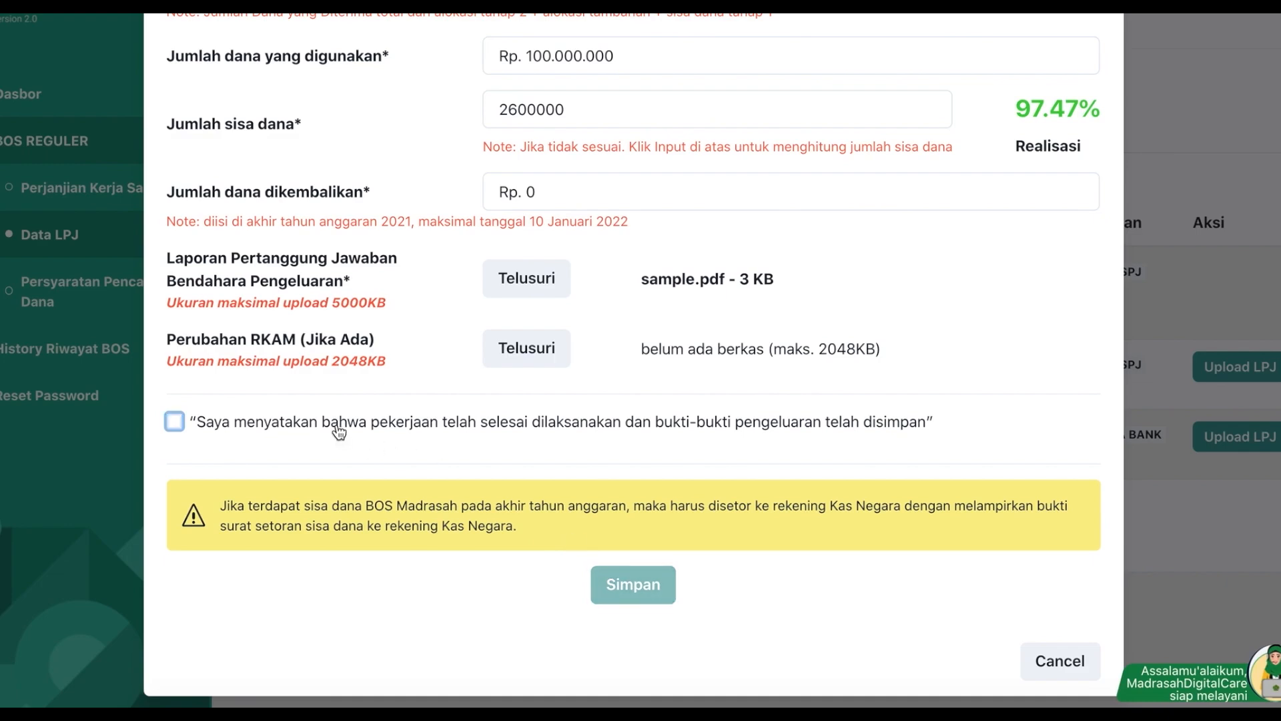
click(381, 424)
scroll(443, 393, up, 2)
scroll(443, 389, up, 3)
scroll(443, 389, down, 3)
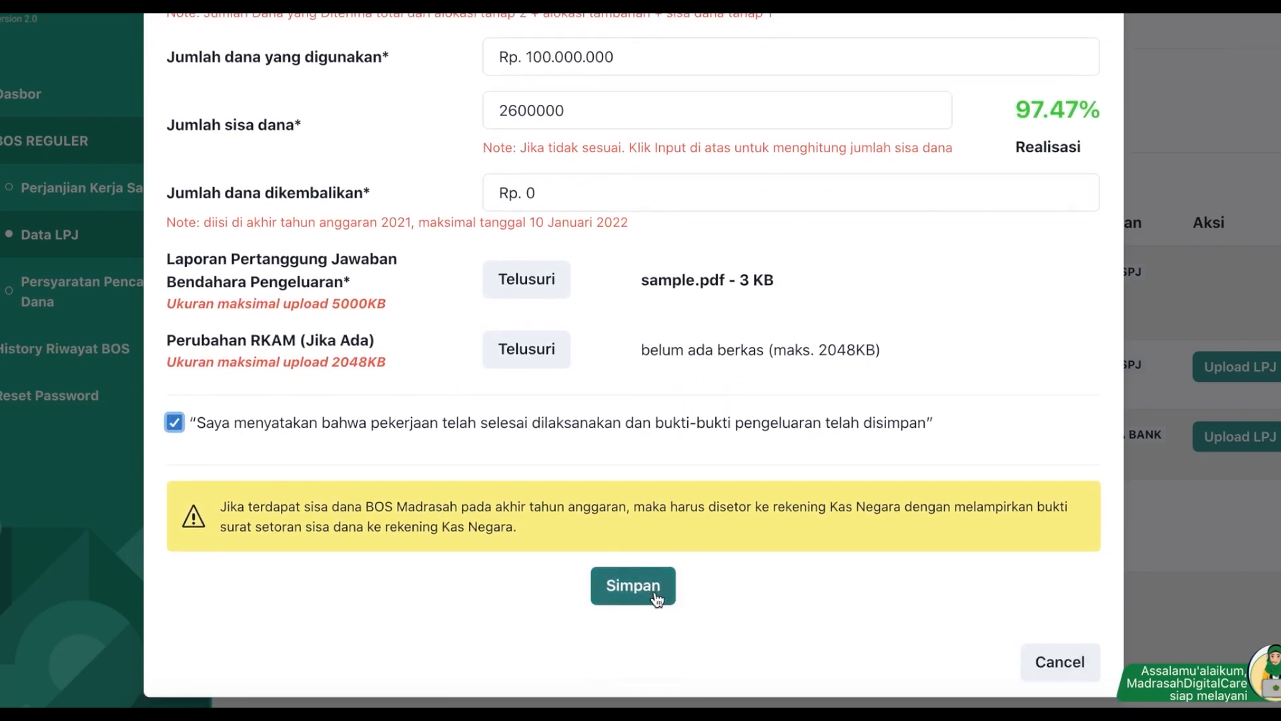
click(656, 599)
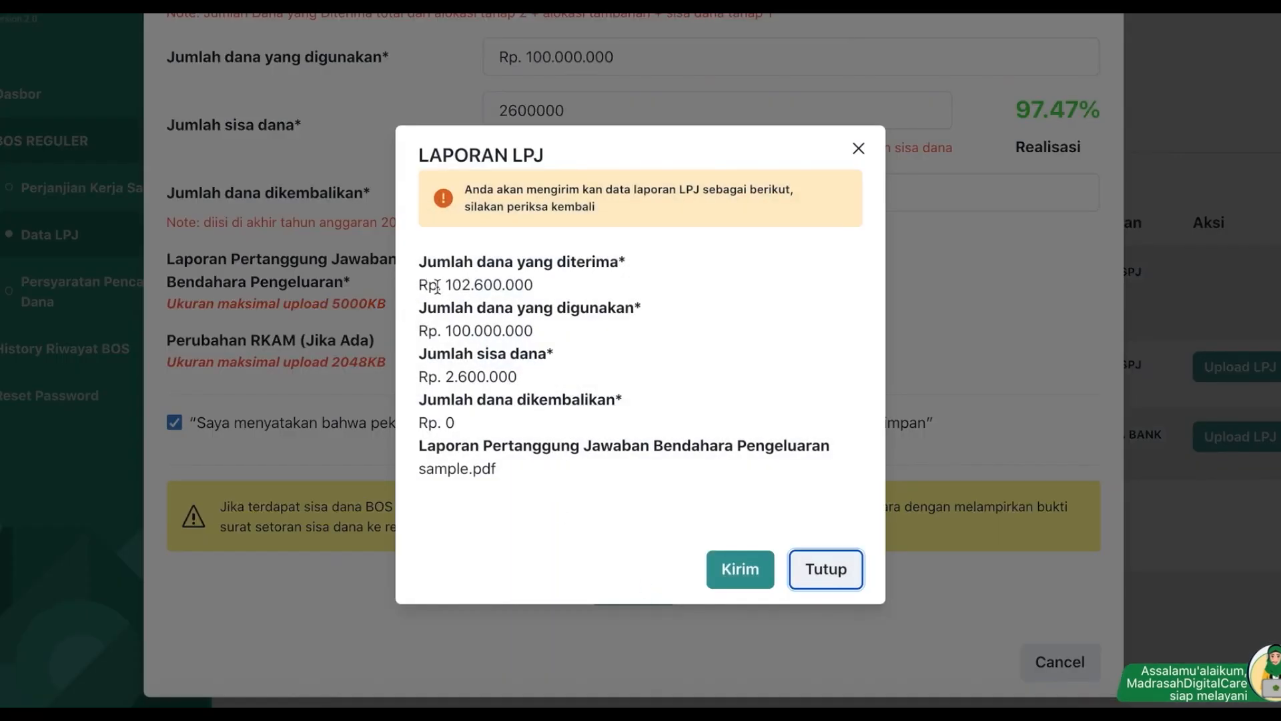
Step: Check the summary's used, received and remaining 2.600.000 amounts, then send the LPJ report
drag(413, 312, 534, 334)
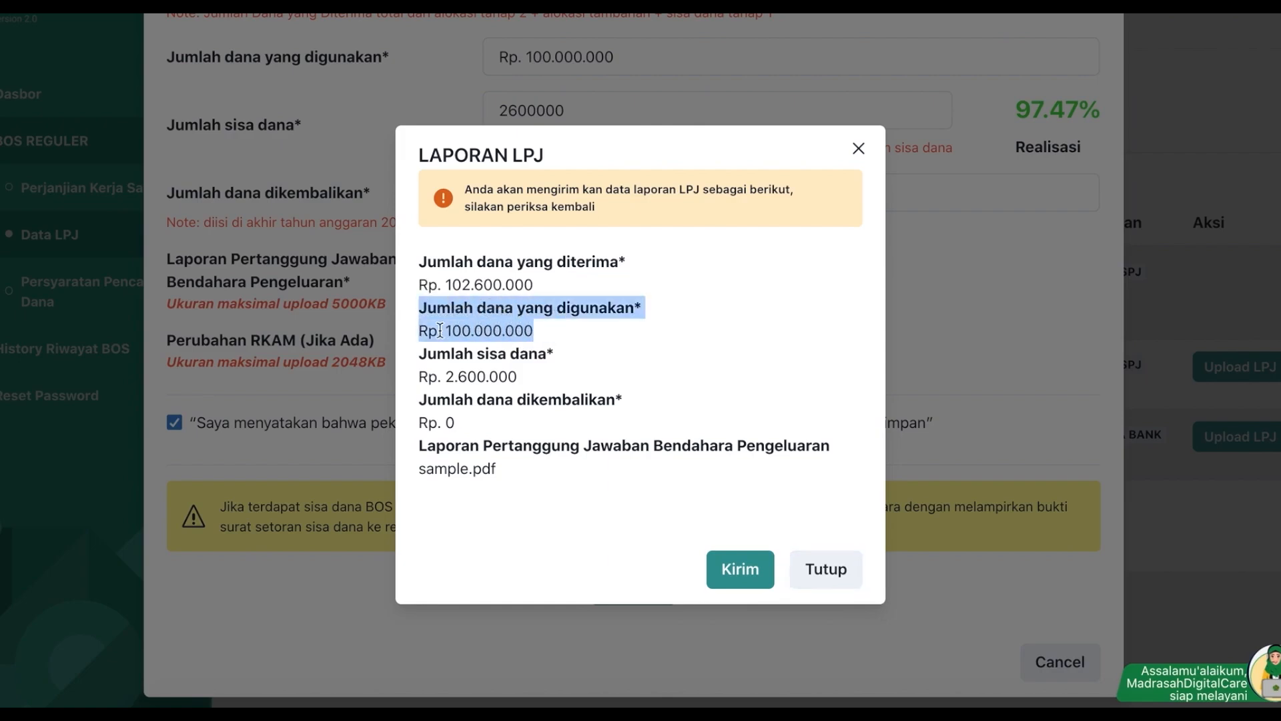
click(453, 330)
drag(452, 330, 568, 340)
drag(452, 285, 552, 285)
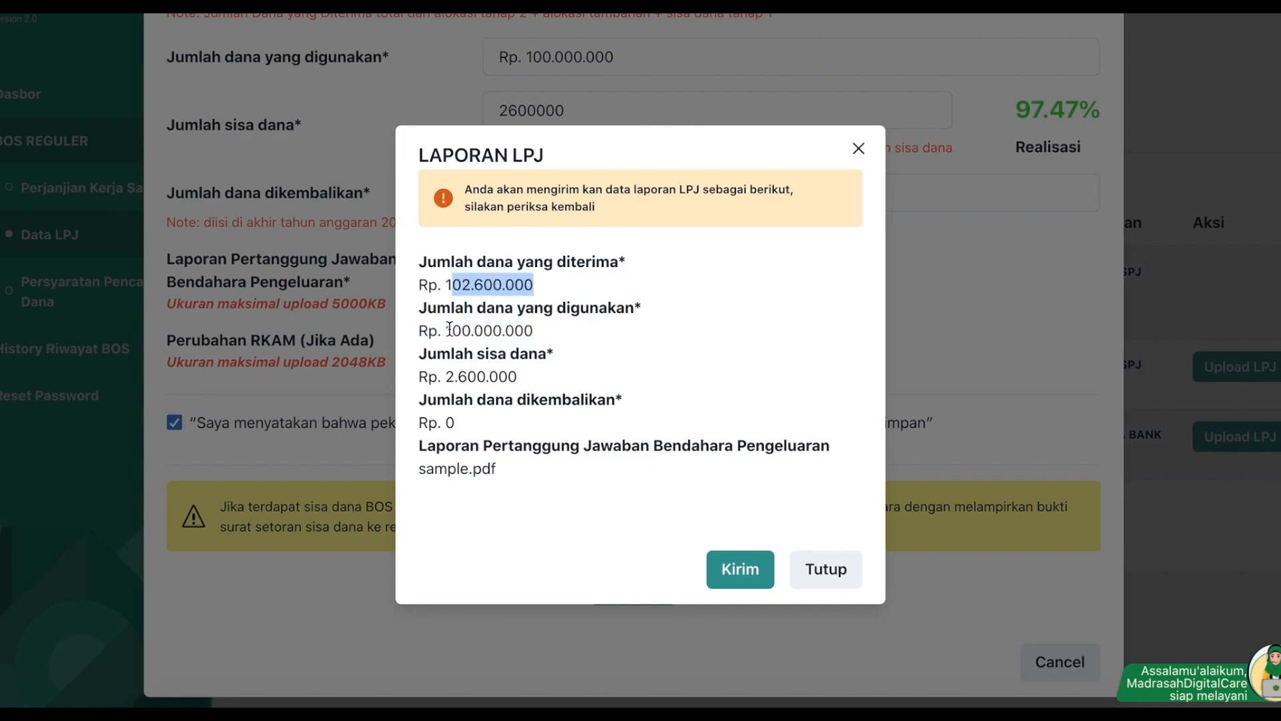
click(528, 333)
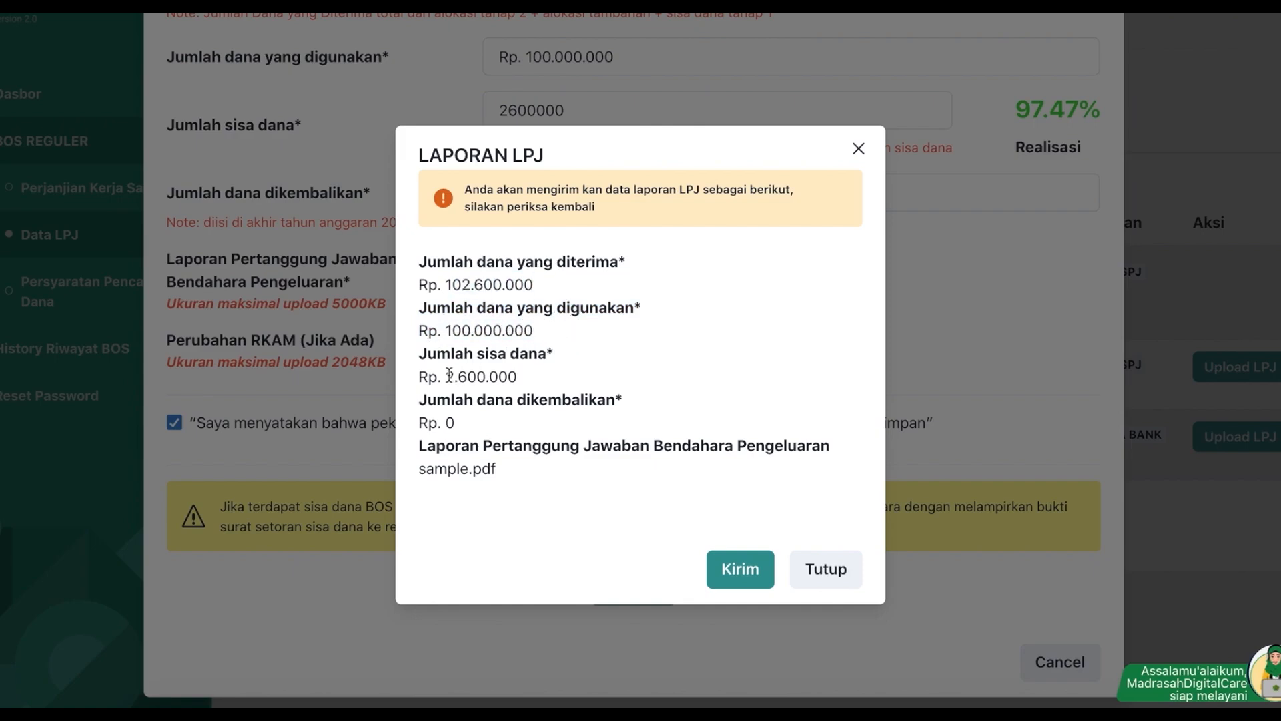
drag(450, 375, 528, 386)
click(742, 575)
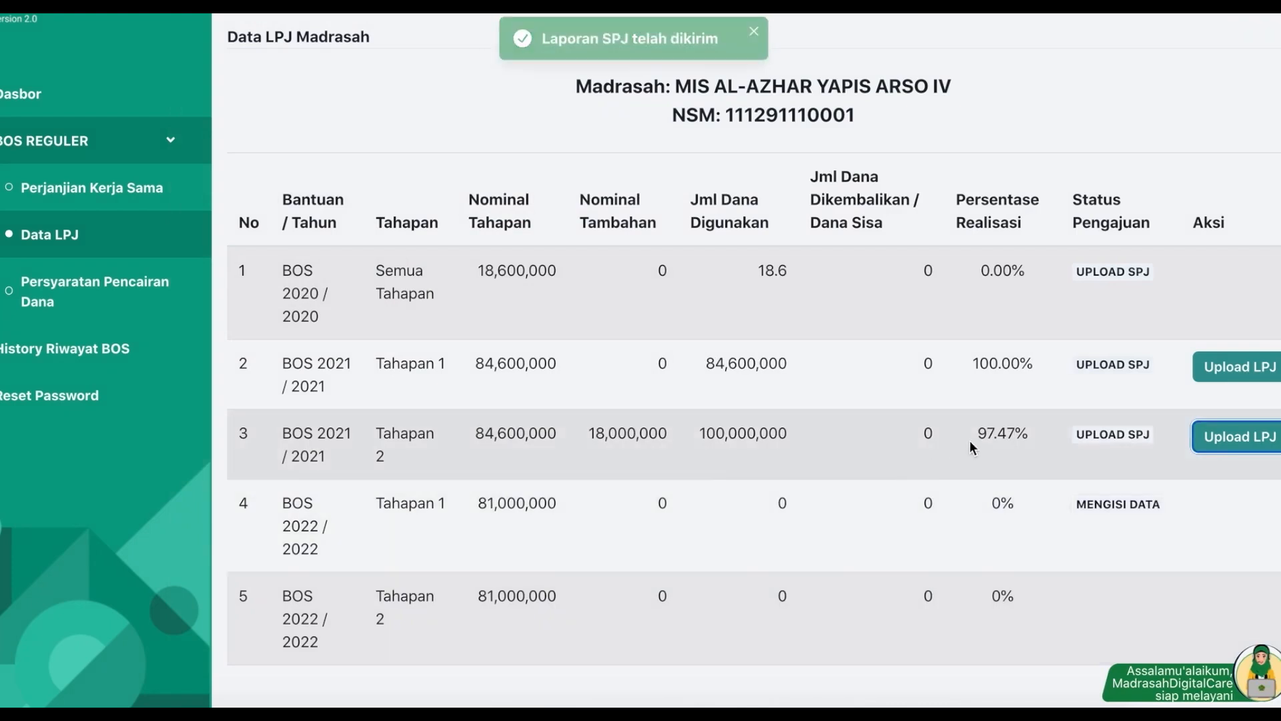
Step: Reopen the Tahapan 2 LPJ form and change the used amount to 102.000.000
drag(979, 432, 1027, 427)
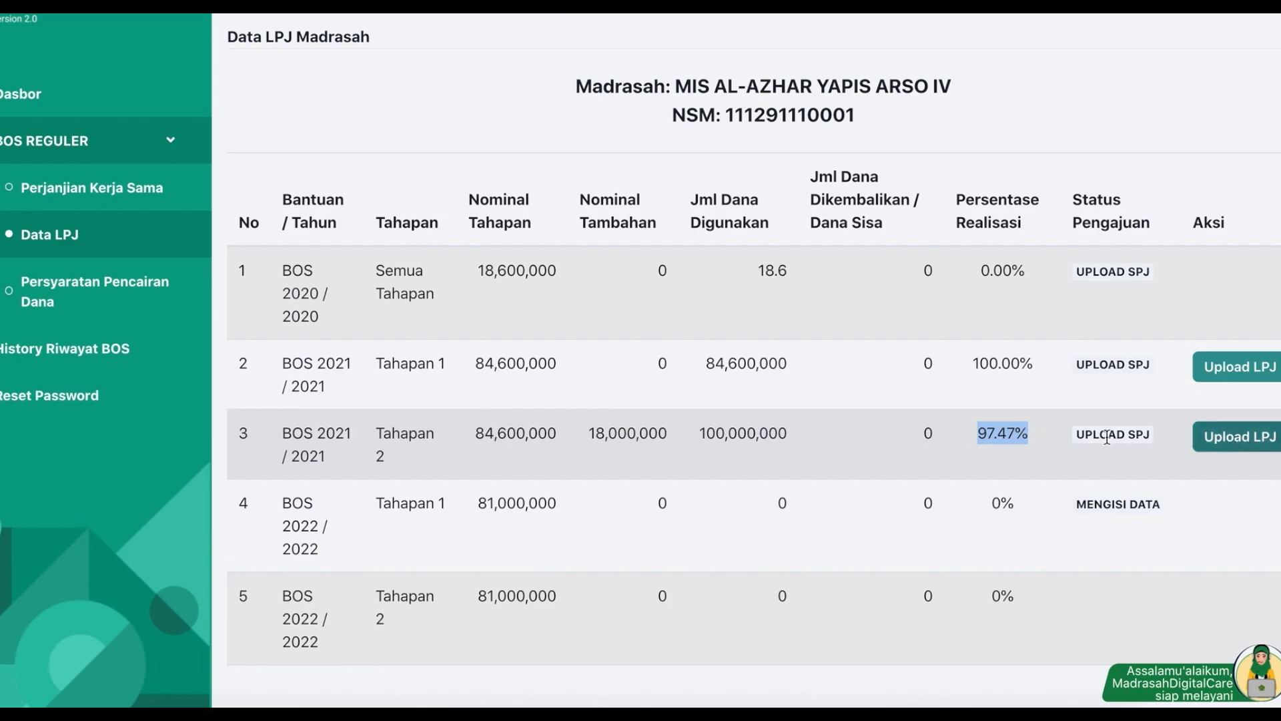
click(1232, 445)
click(559, 241)
click(694, 247)
key(BackSpace)
key(BackSpace)
key(BackSpace)
key(BackSpace)
key(BackSpace)
key(BackSpace)
key(BackSpace)
key(BackSpace)
text(02.000.000)
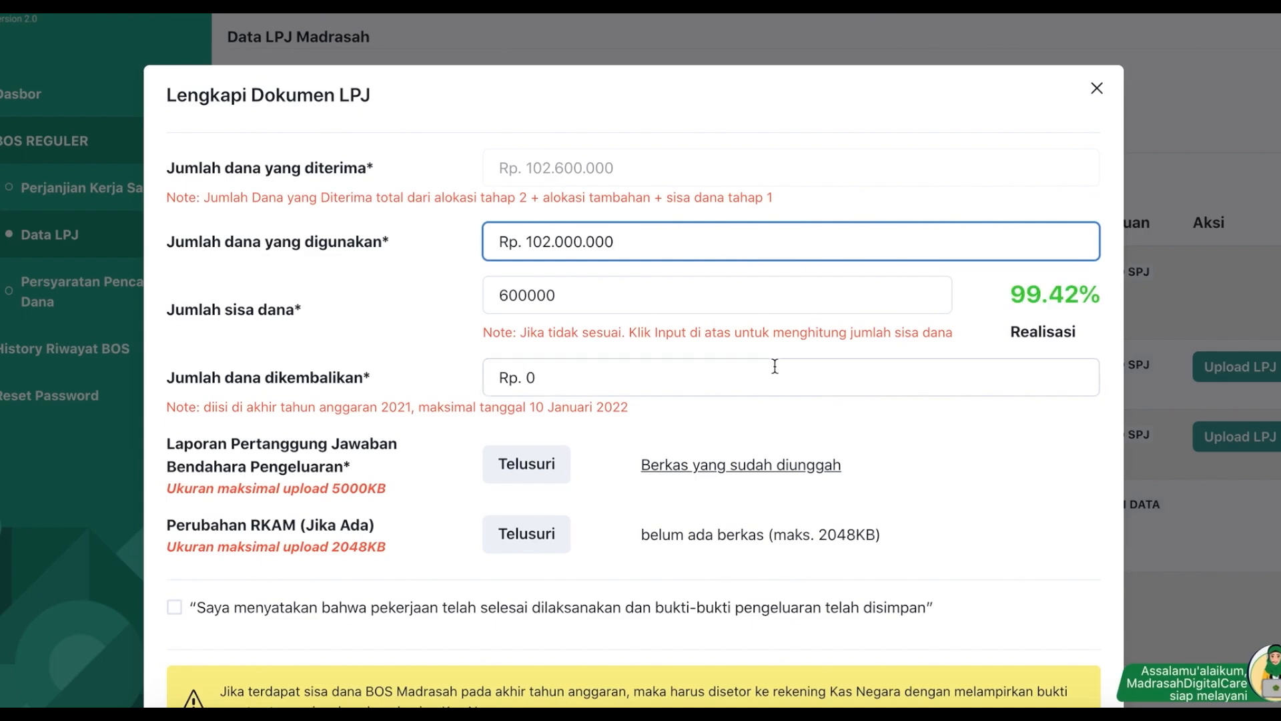
Step: Attach the Export Kendala Pencairan xlsx, tick the declaration, then save and send the LPJ
scroll(775, 366, down, 2)
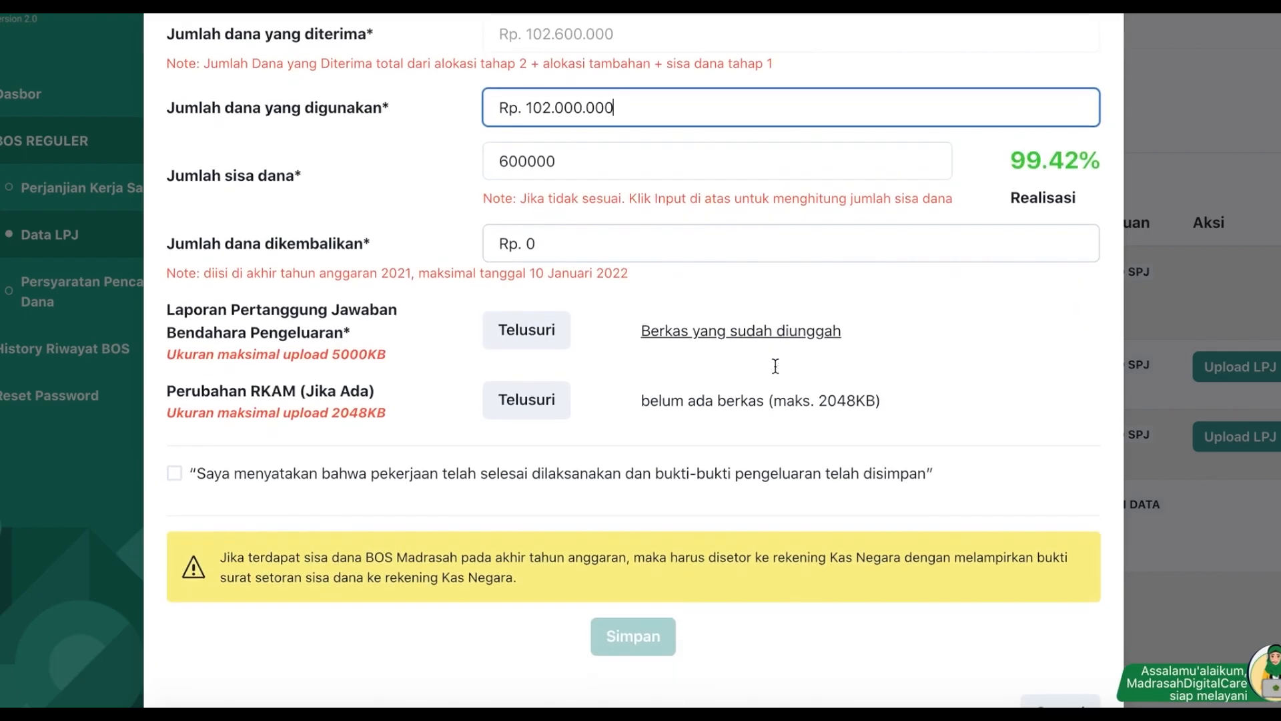
click(511, 327)
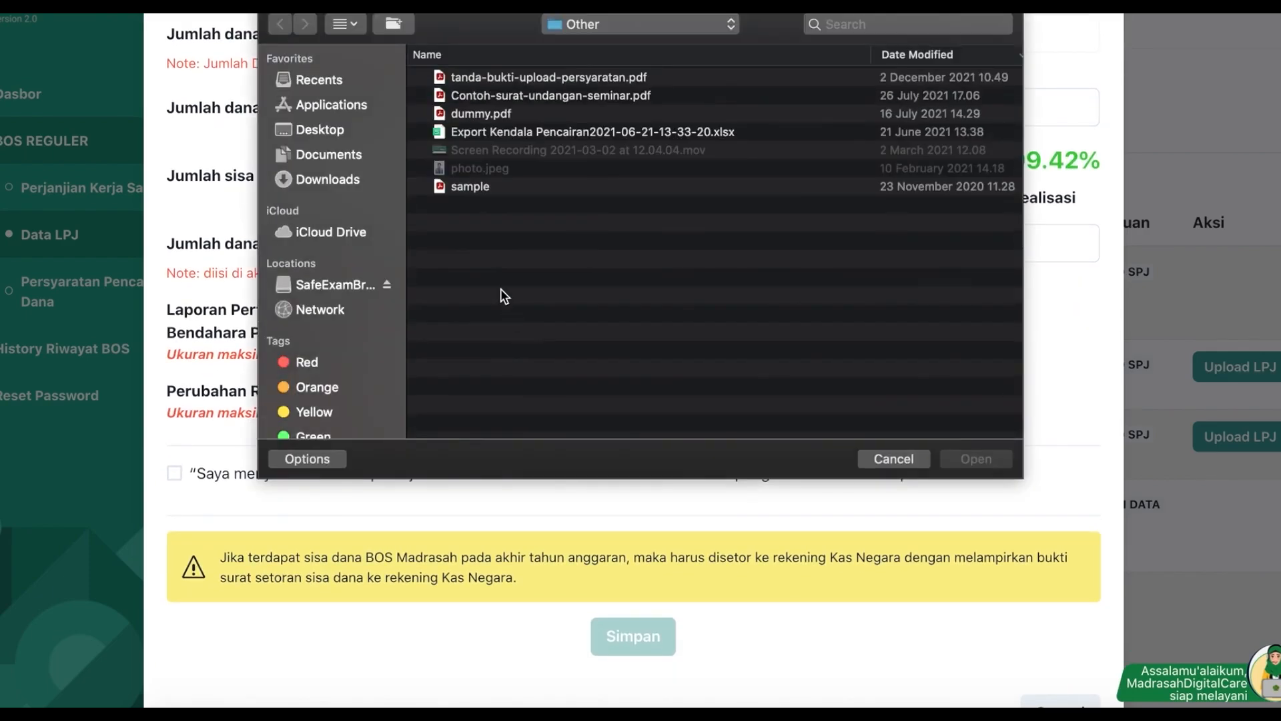
double_click(487, 128)
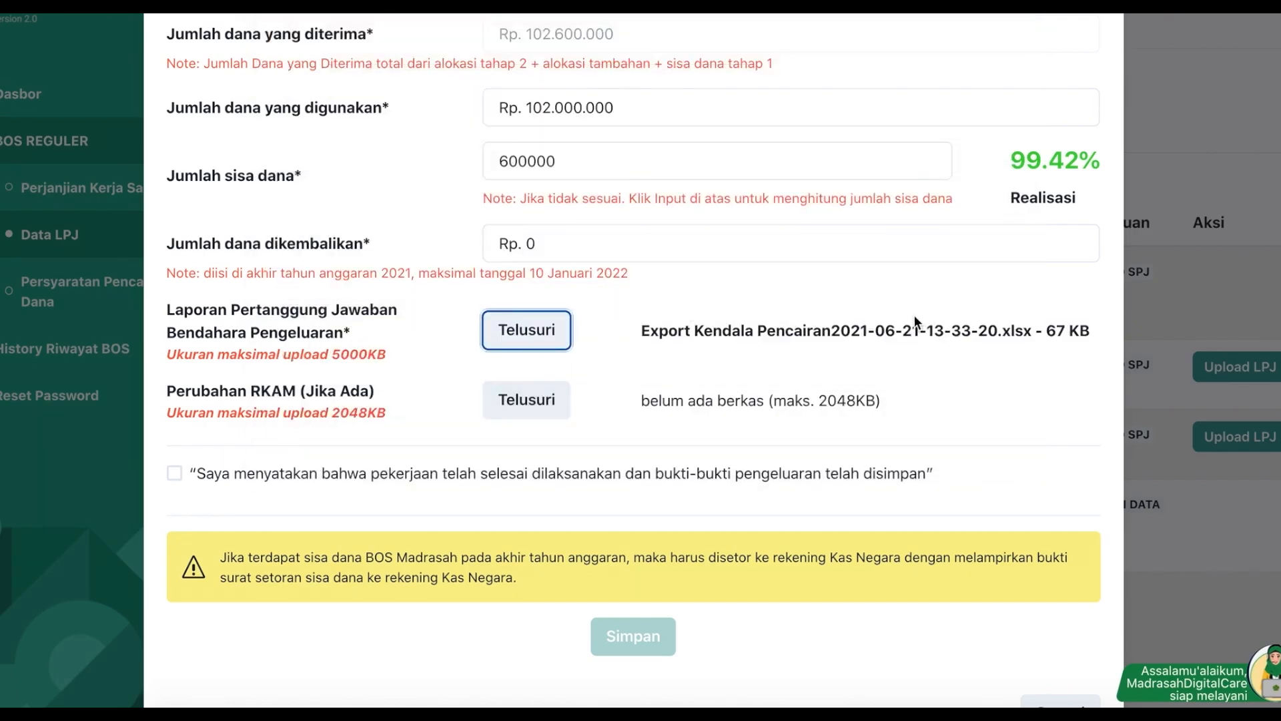
click(191, 474)
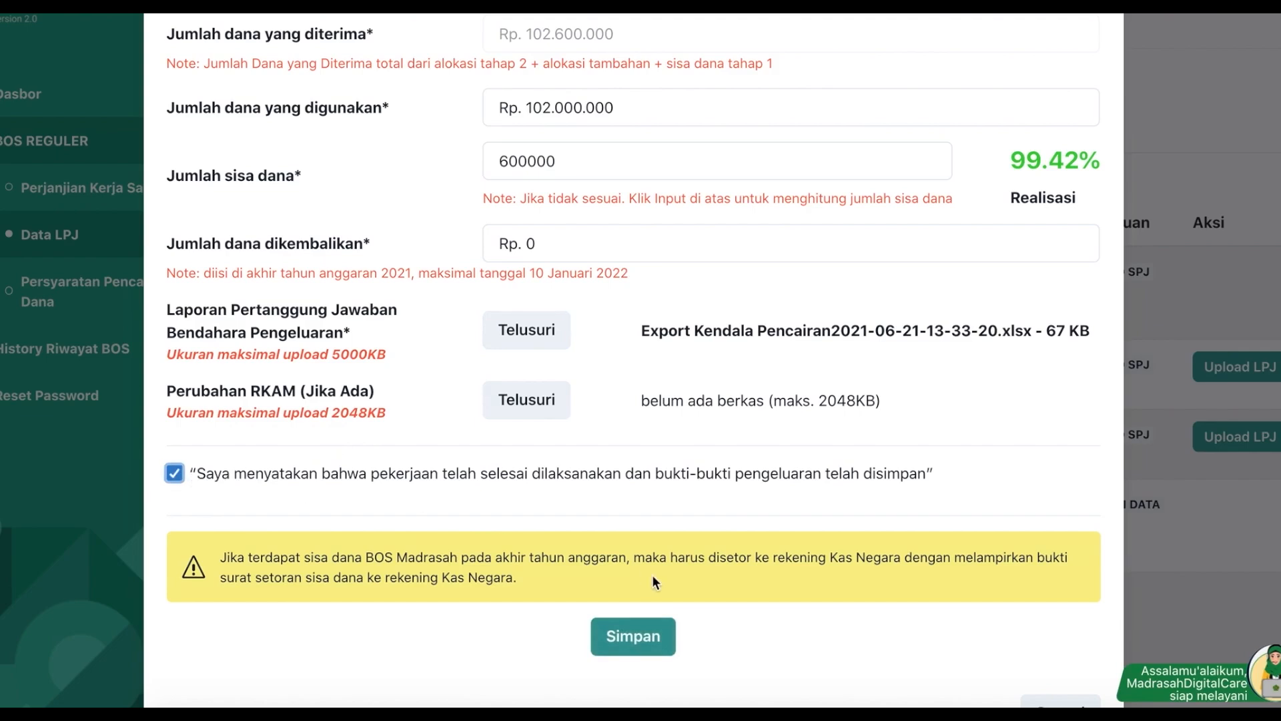
click(624, 639)
click(745, 560)
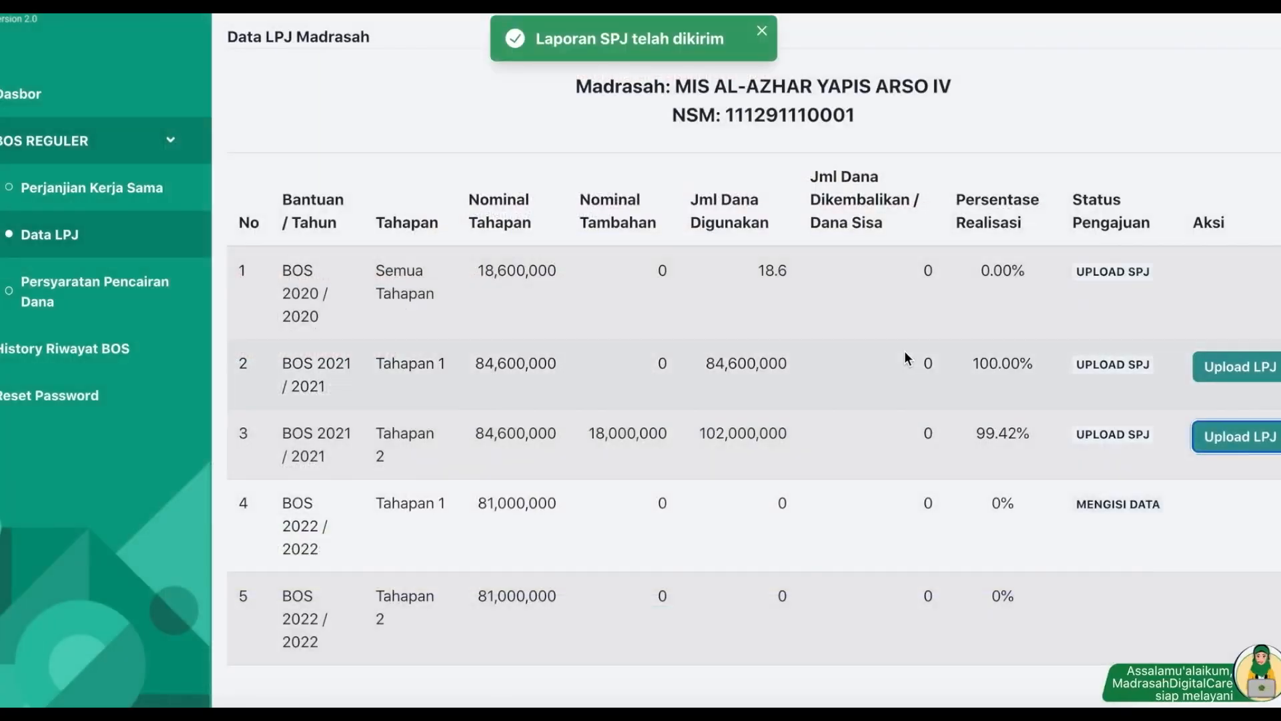
Step: Go to the disbursement requirements page and upload 'sample' as the PKS document
drag(977, 434, 1024, 428)
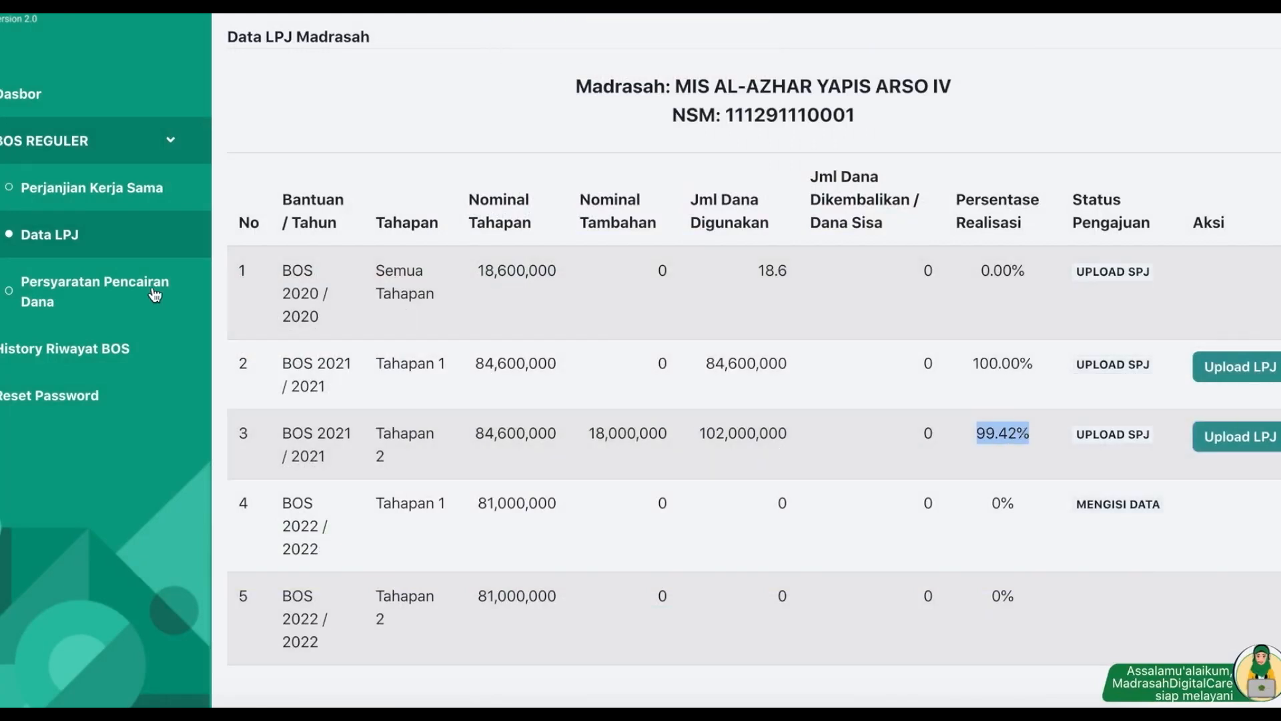
click(118, 281)
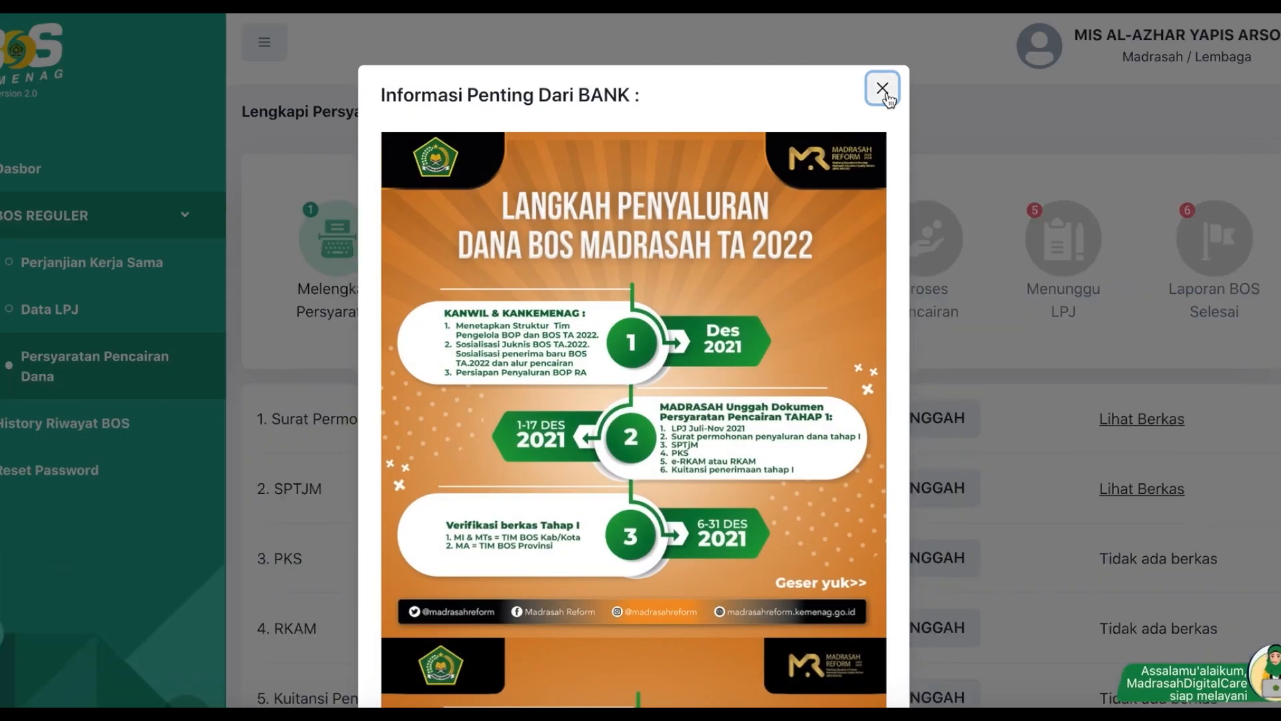
click(882, 87)
scroll(911, 365, down, 3)
click(955, 357)
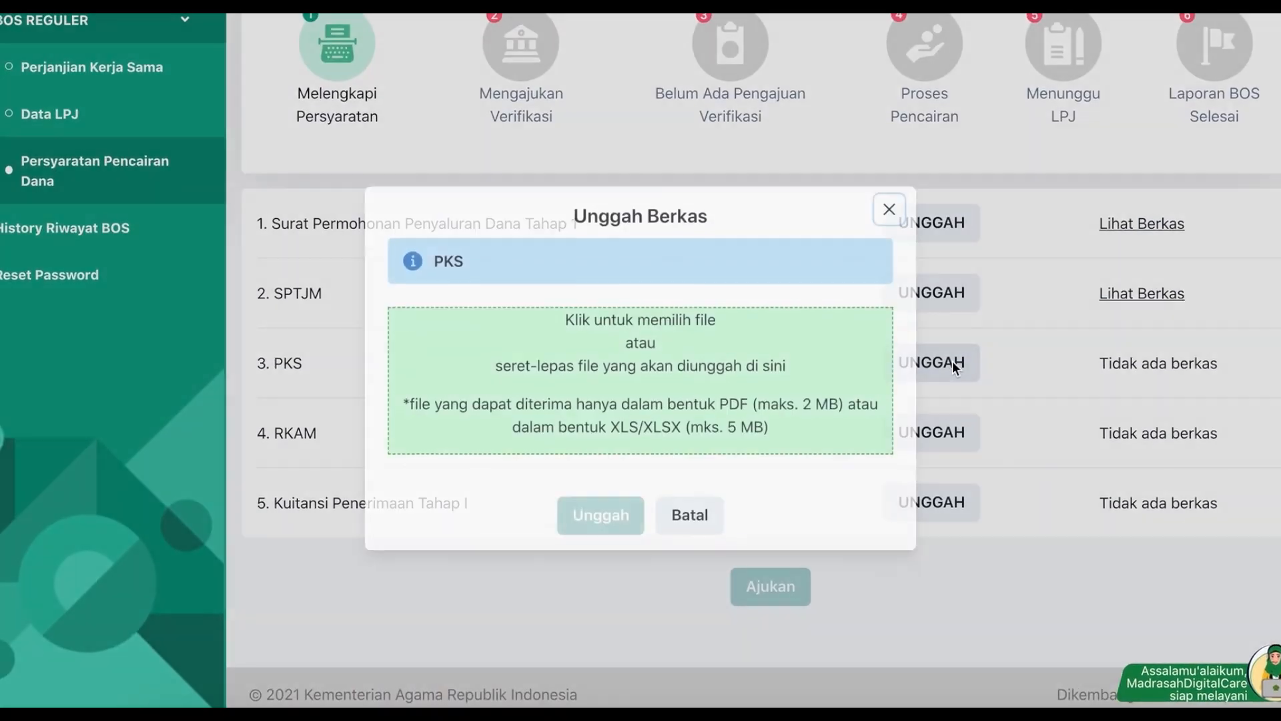
click(667, 365)
double_click(493, 184)
click(602, 517)
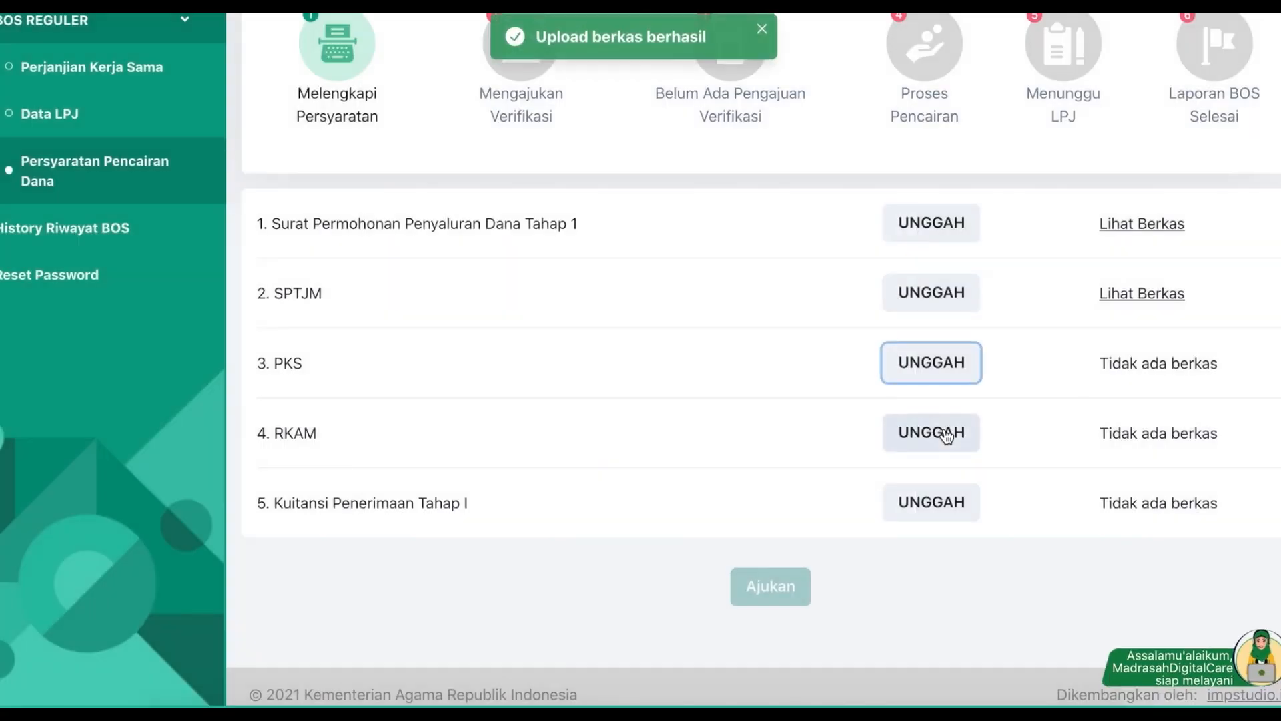
Step: Upload 'sample' for the RKAM and Kuitansi Penerimaan Tahap I requirements
click(944, 432)
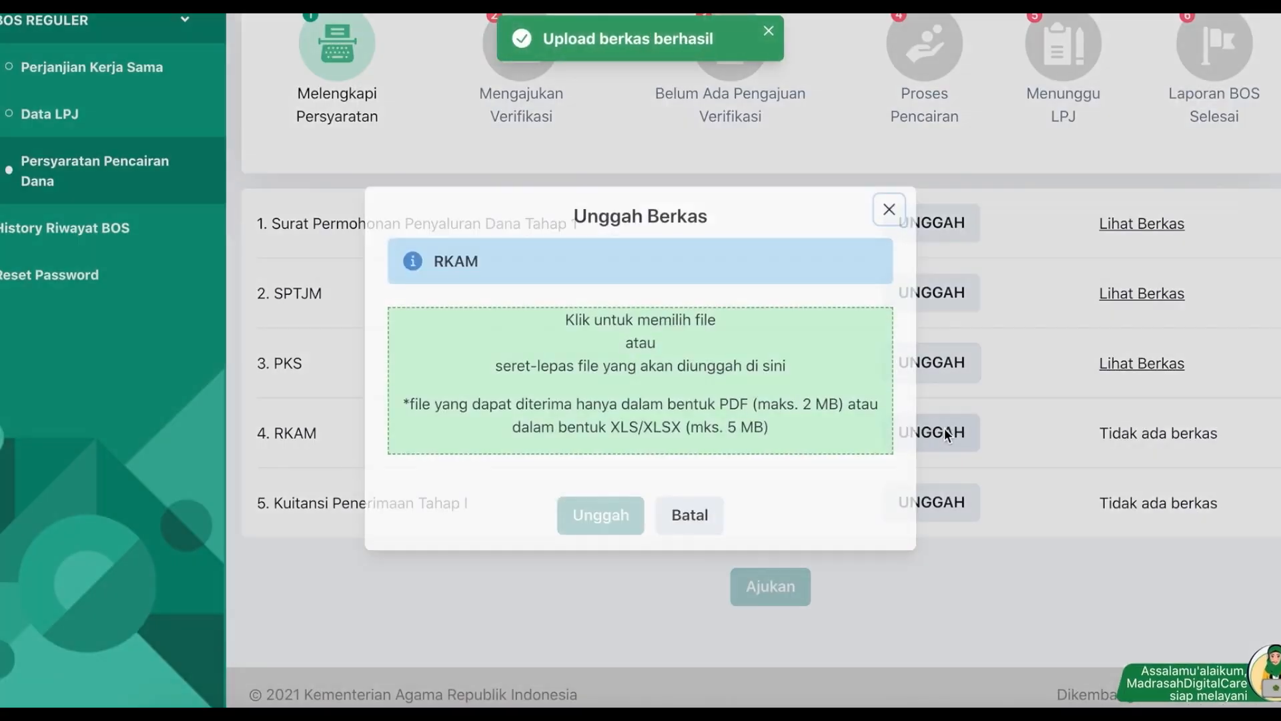
click(650, 345)
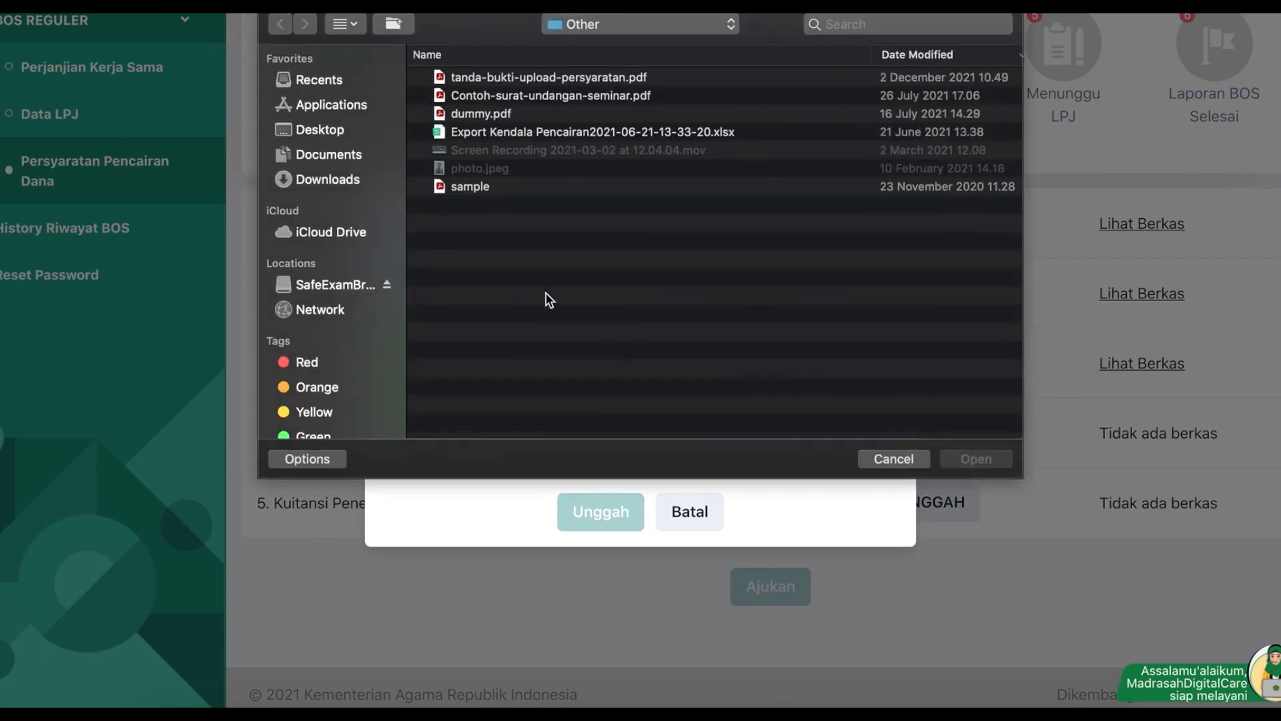
double_click(470, 192)
click(588, 517)
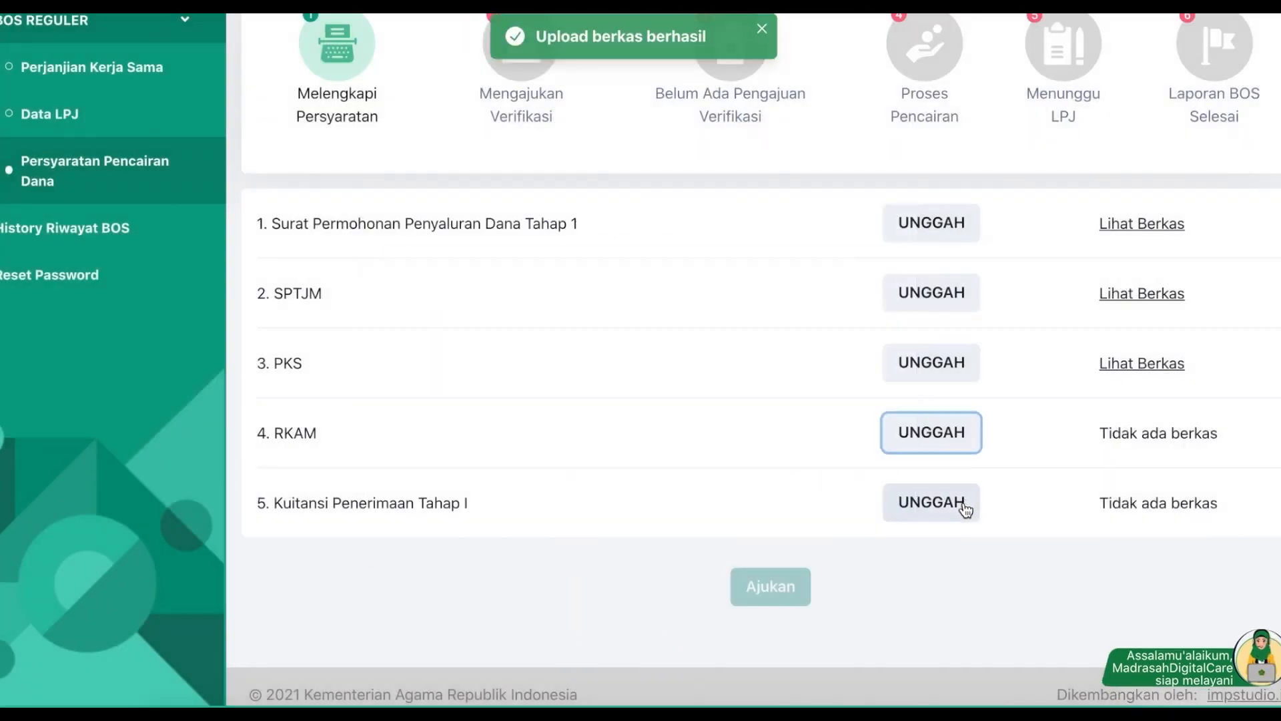
click(965, 504)
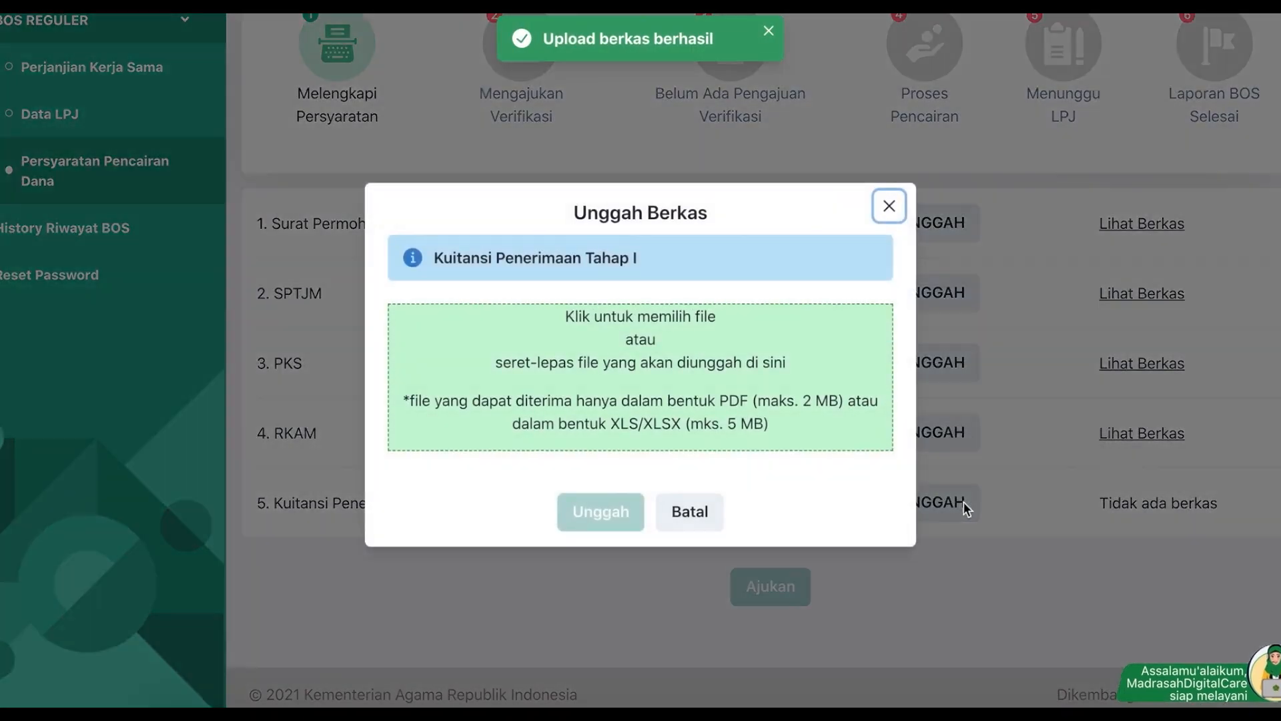
click(622, 399)
double_click(463, 181)
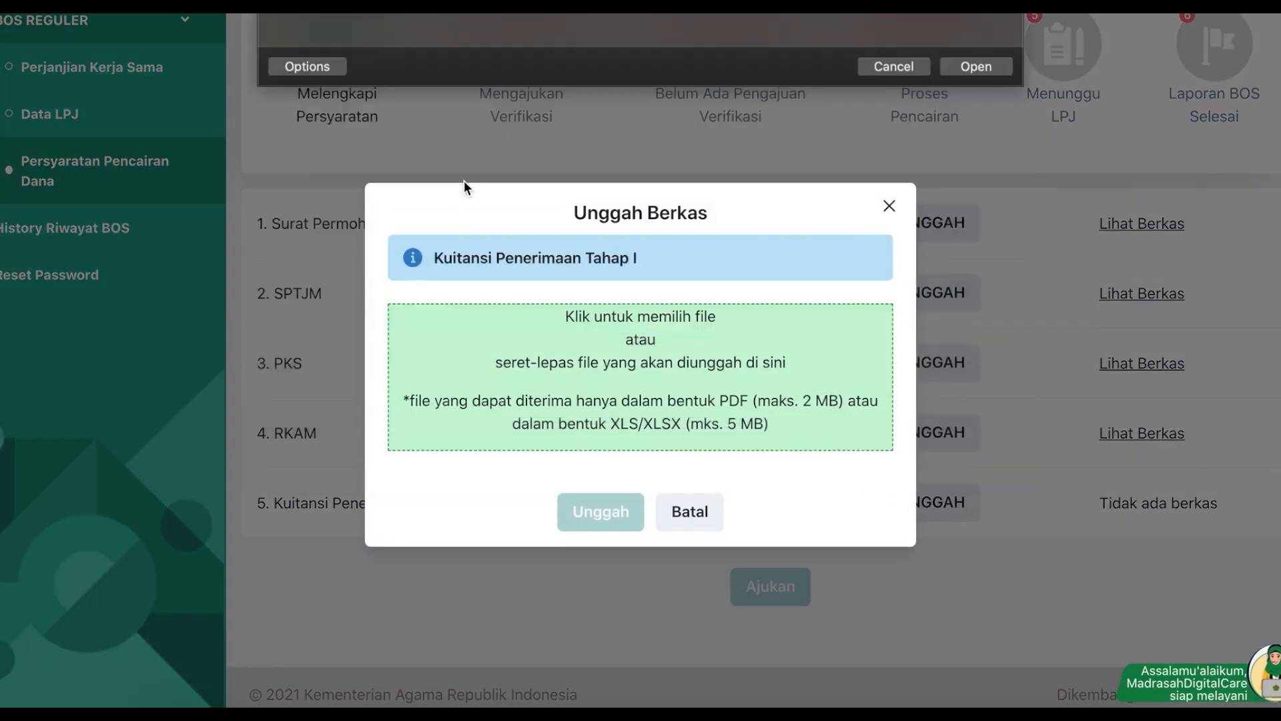
click(598, 517)
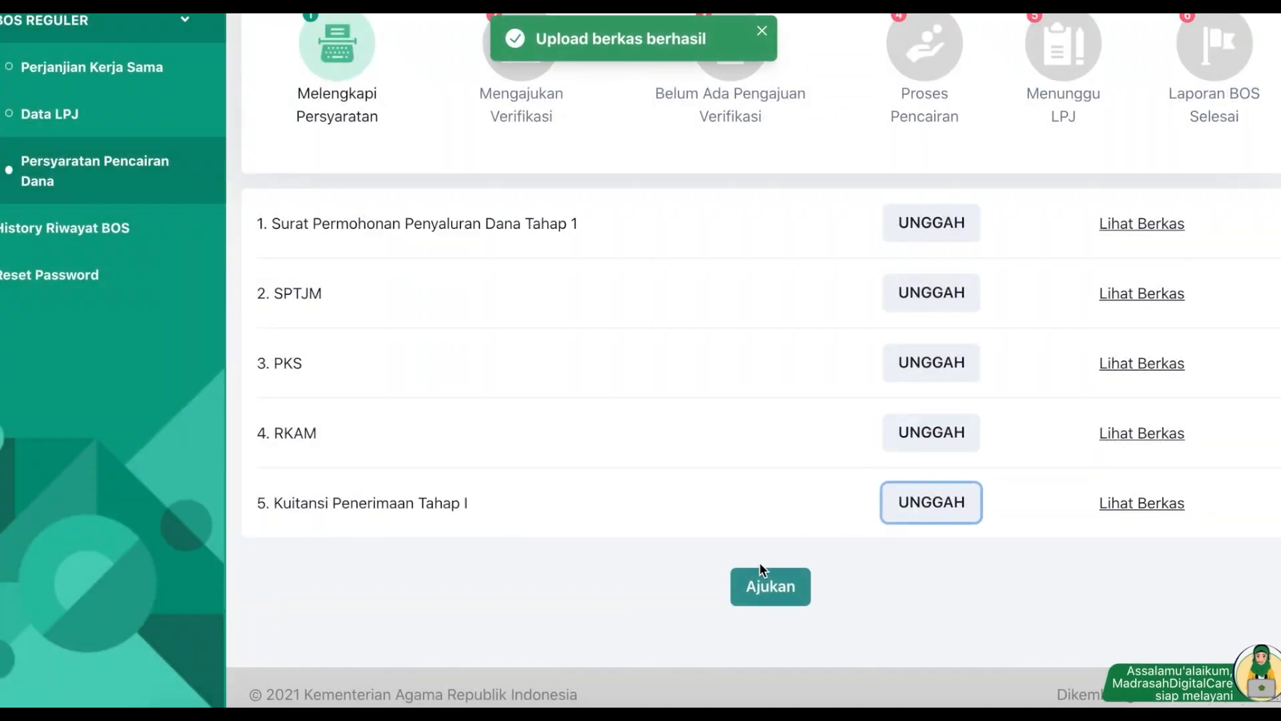
scroll(725, 551, up, 2)
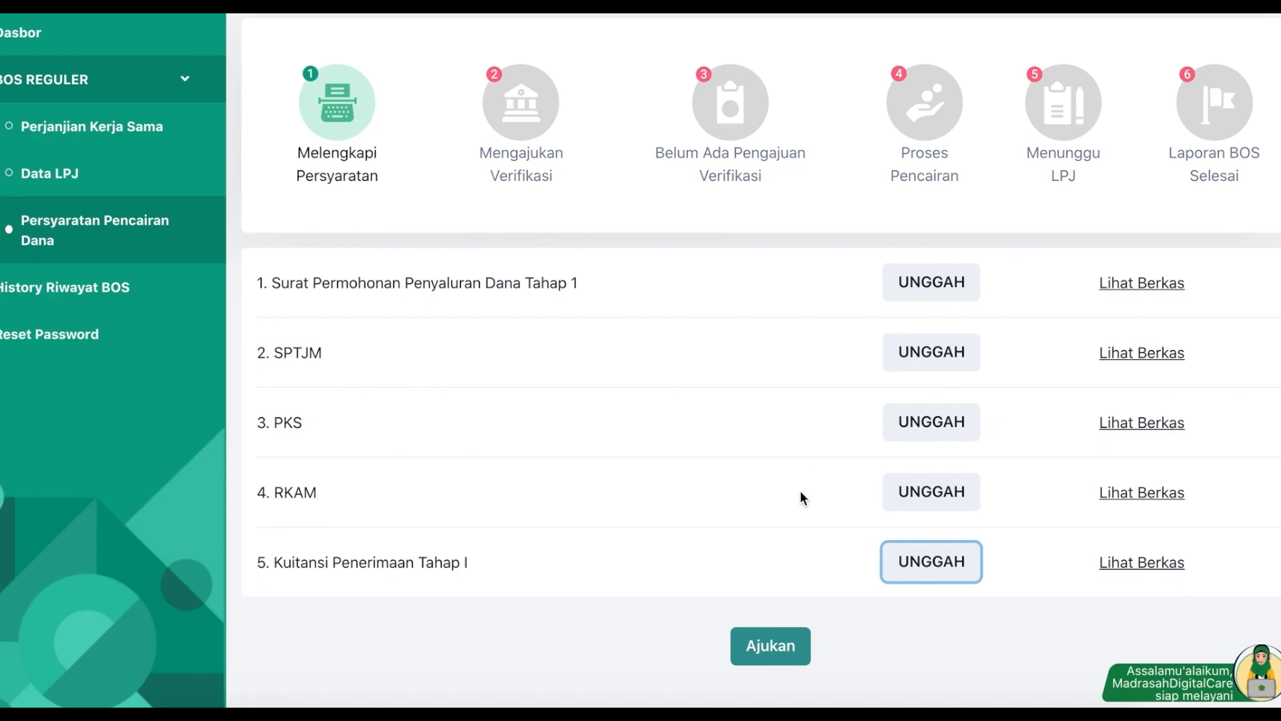
Step: Submit the five requirement documents for verification with Ajukan
click(761, 648)
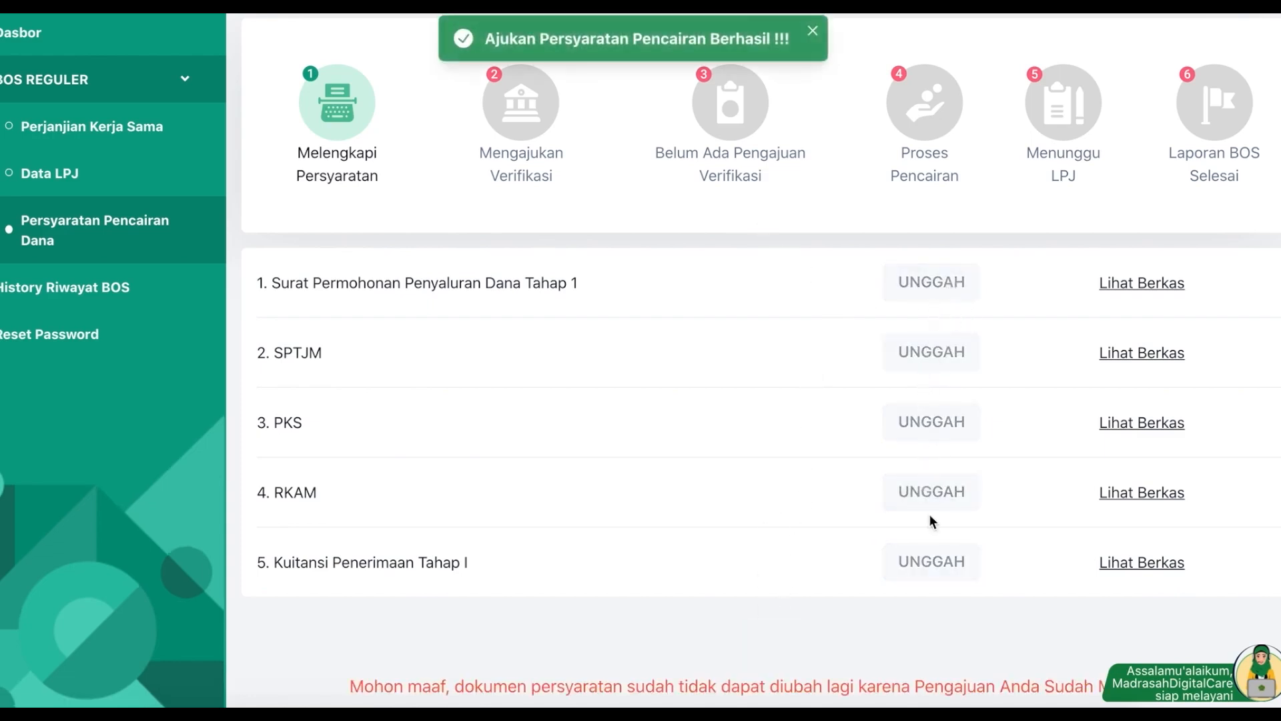
scroll(932, 521, up, 2)
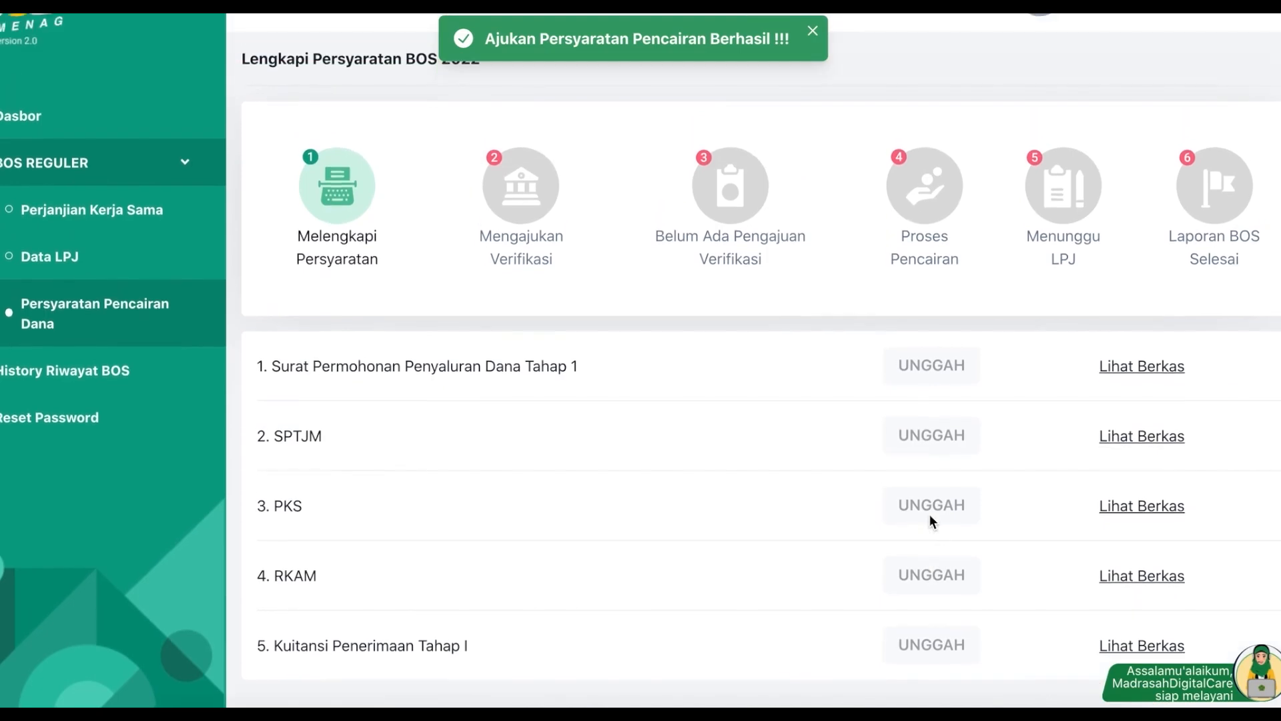
Step: Check the madrasah's Mengajukan status on the dashboard, then log out of the operator account
click(28, 116)
click(884, 88)
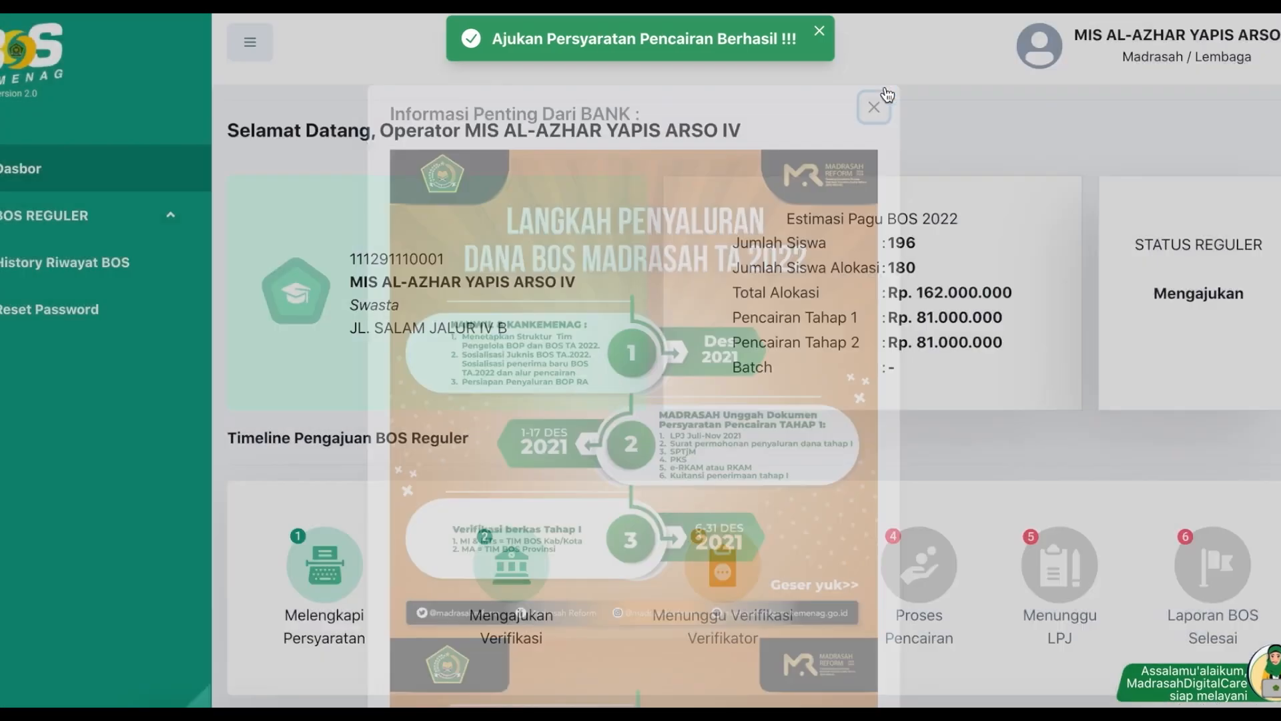
scroll(672, 467, down, 2)
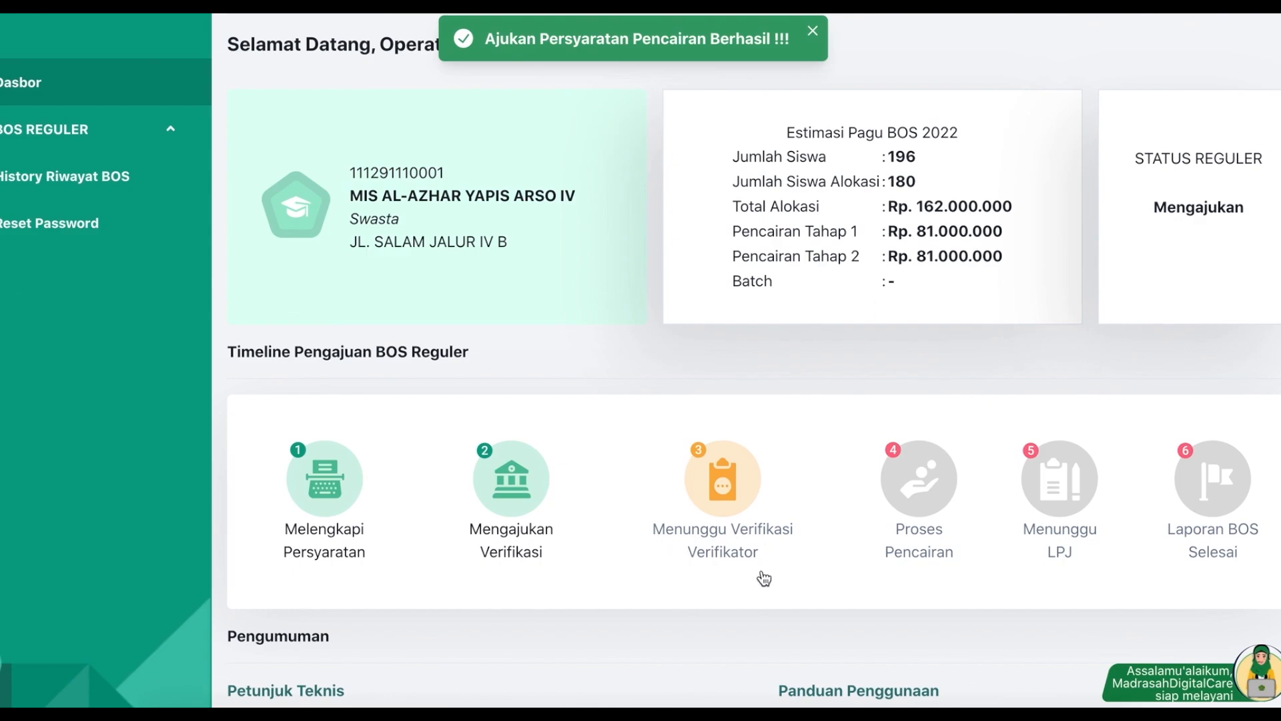
scroll(764, 578, up, 1)
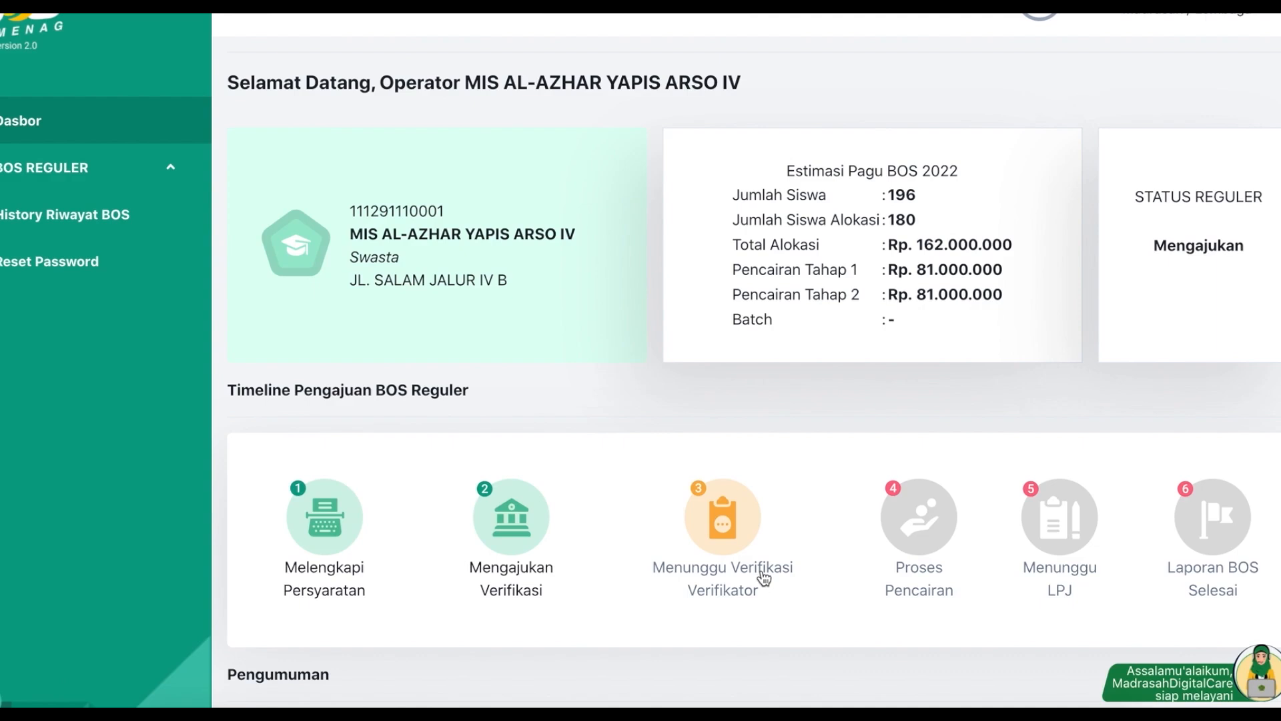
scroll(763, 577, up, 1)
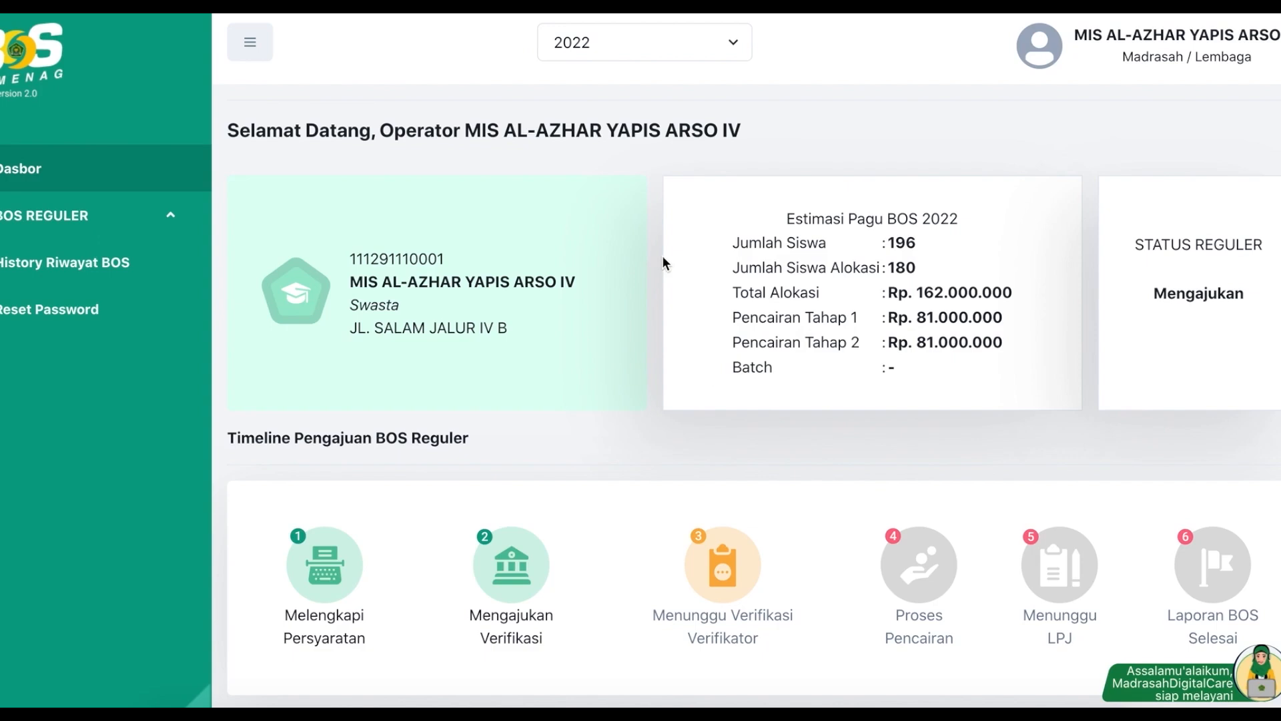
click(1031, 75)
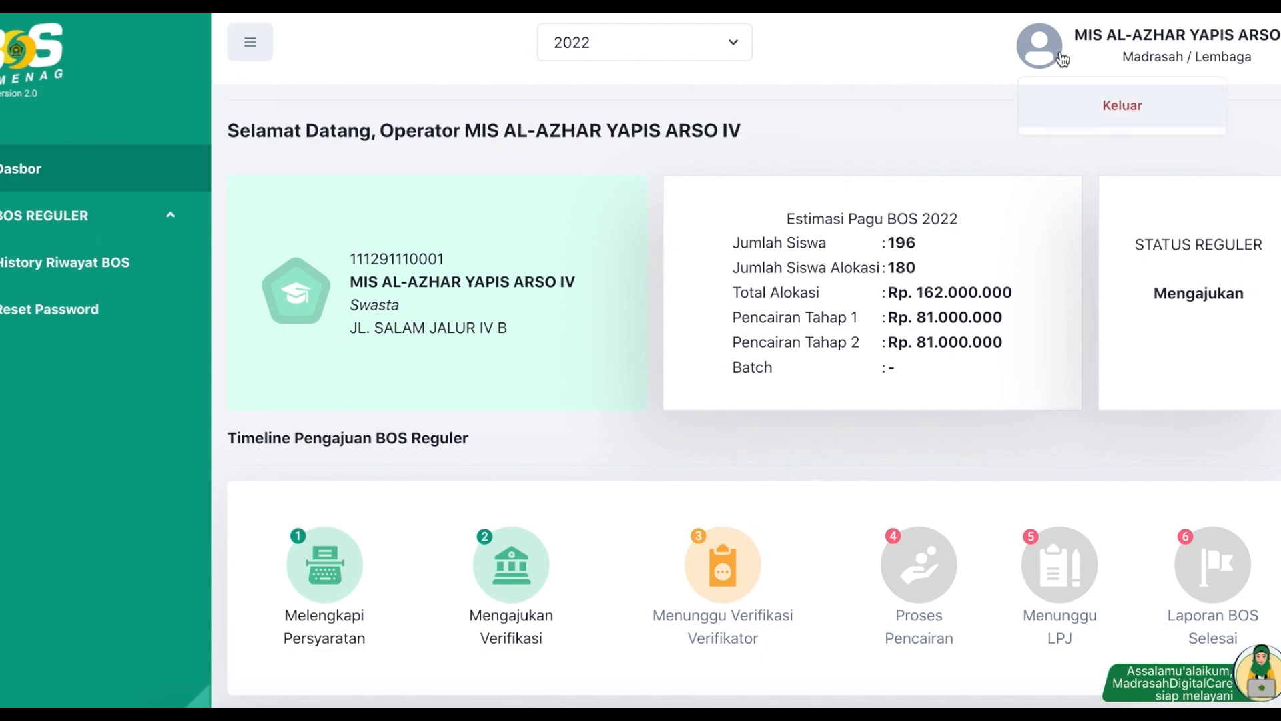
click(1108, 120)
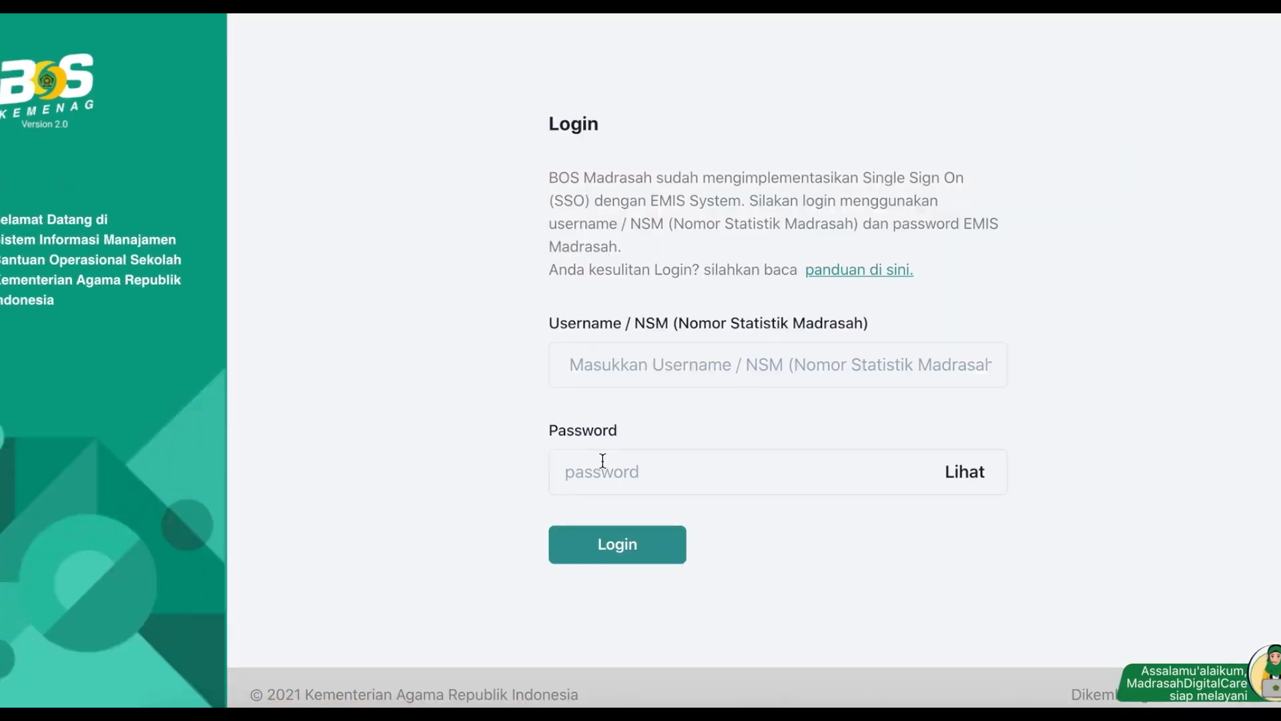
Step: Copy the second madrasah's NSM from Notes into the login username field
click(389, 710)
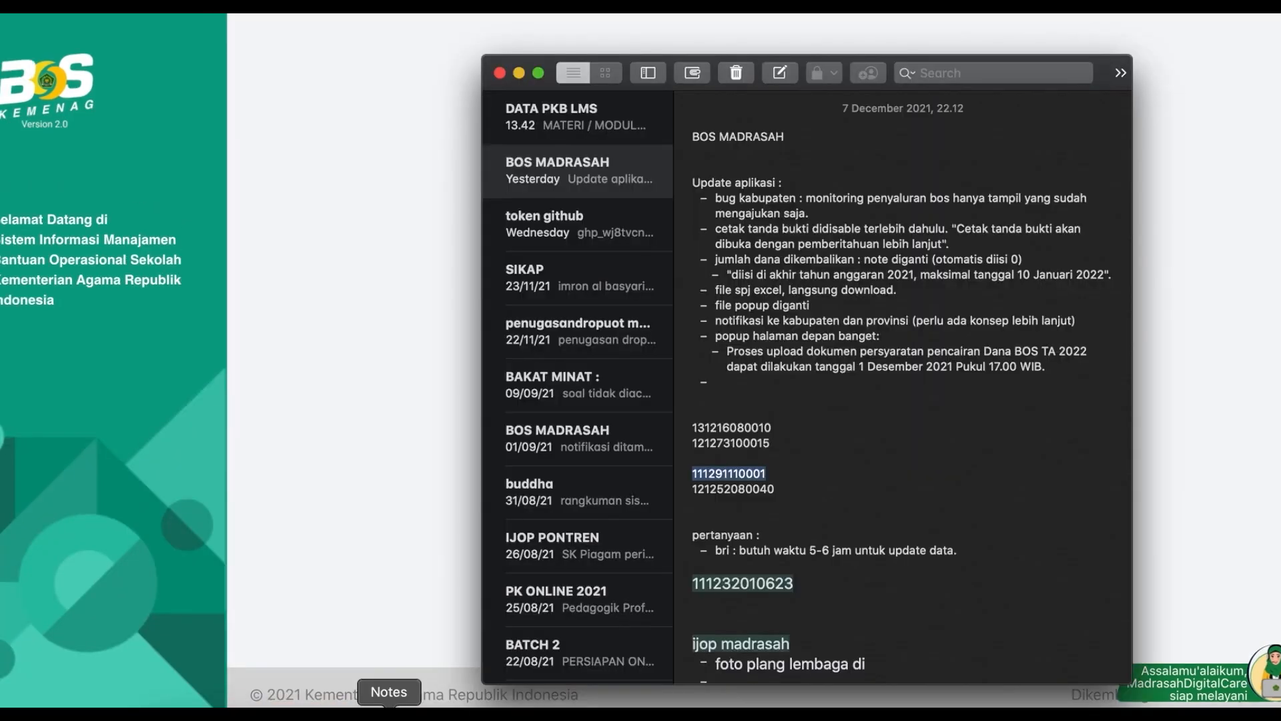
double_click(749, 430)
double_click(738, 443)
key(super+c)
click(317, 377)
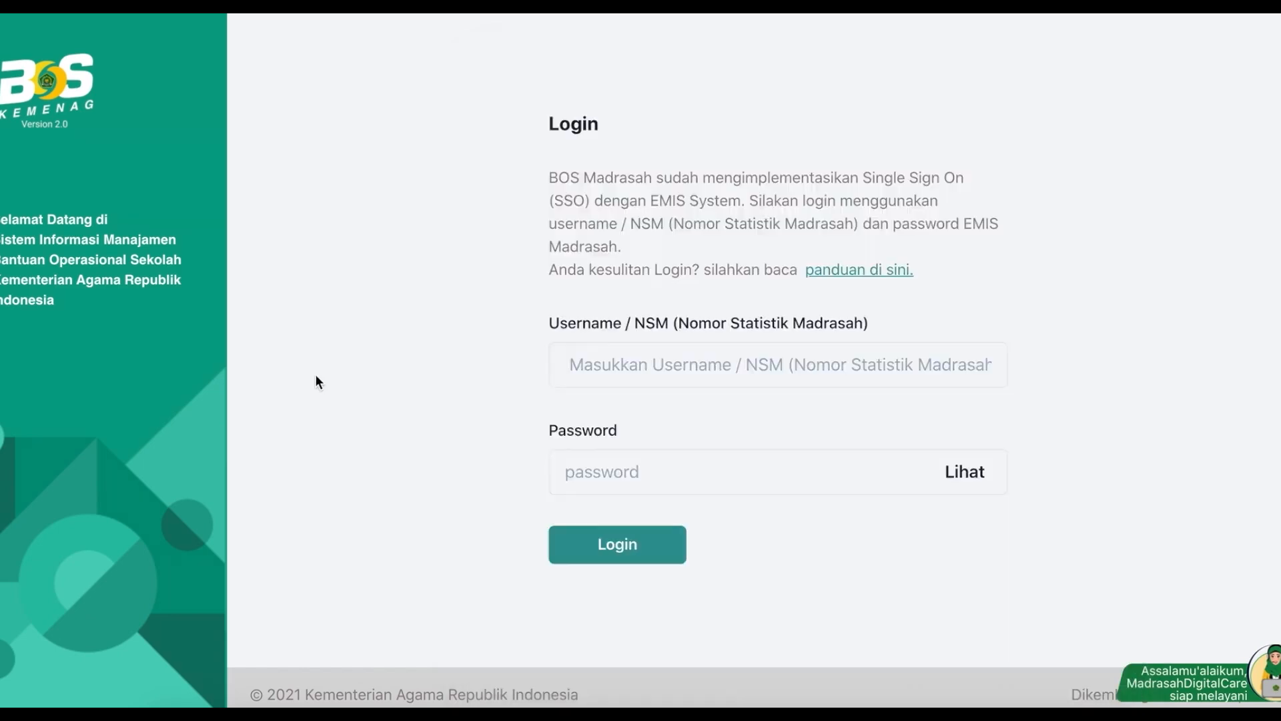
click(676, 361)
key(super+v)
key(Tab)
Step: Finish signing in with the password and open the BOS Reguler Data LPJ page
text(******)
key(Return)
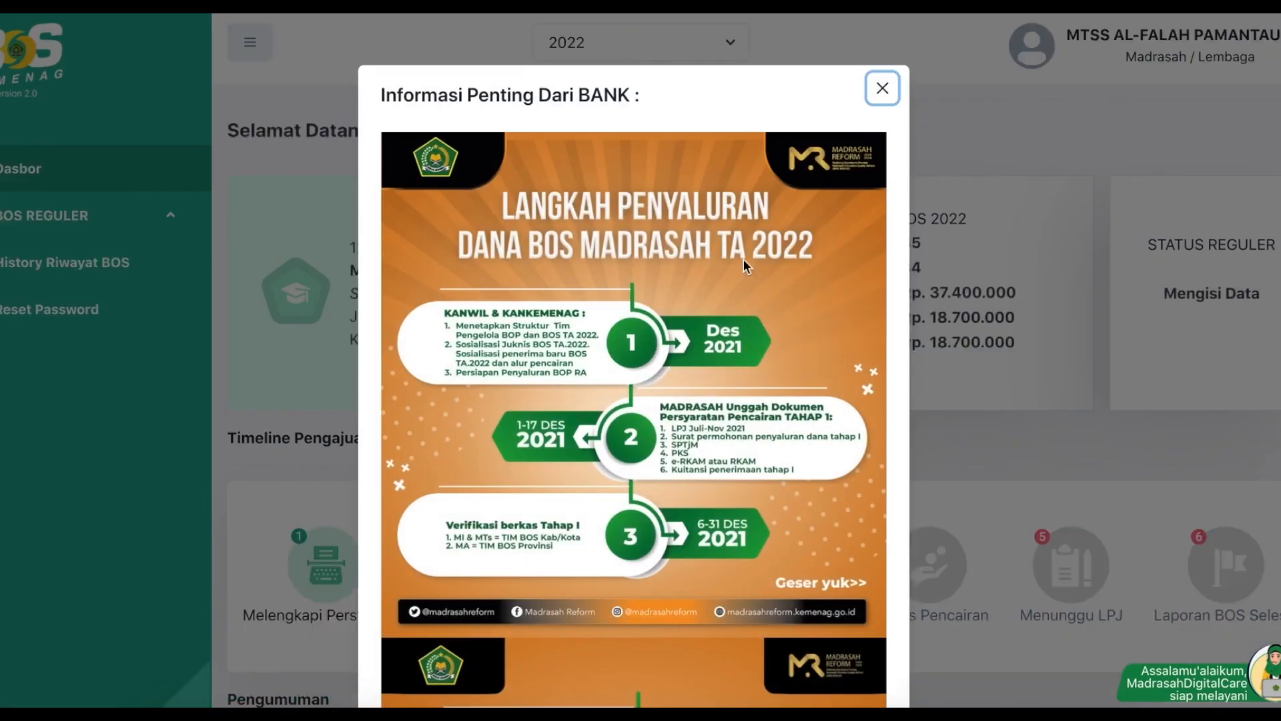
click(884, 91)
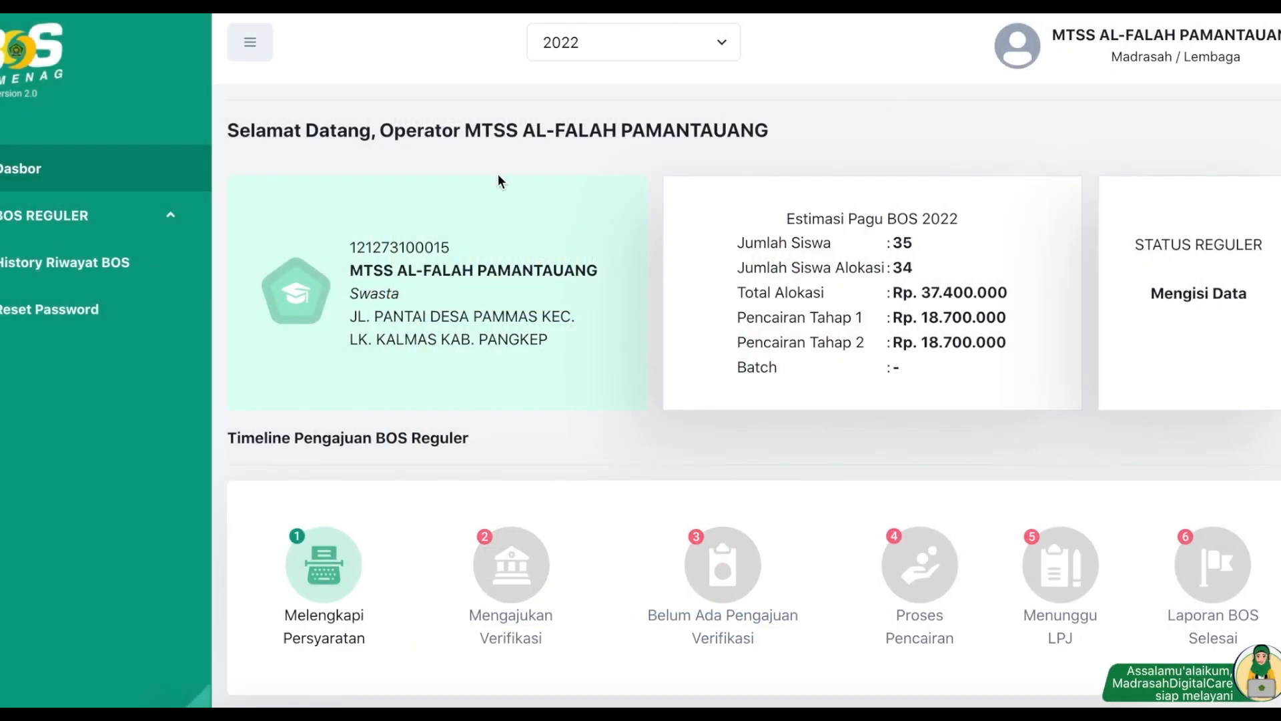
click(76, 217)
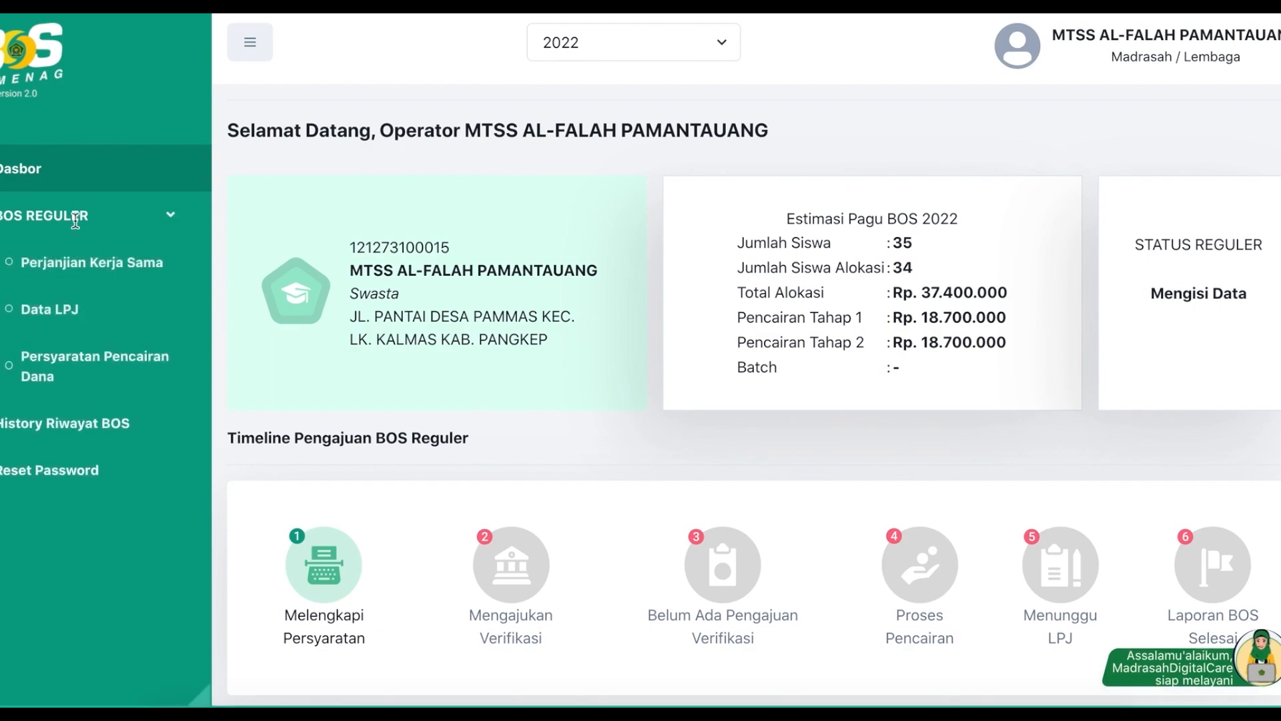
click(51, 308)
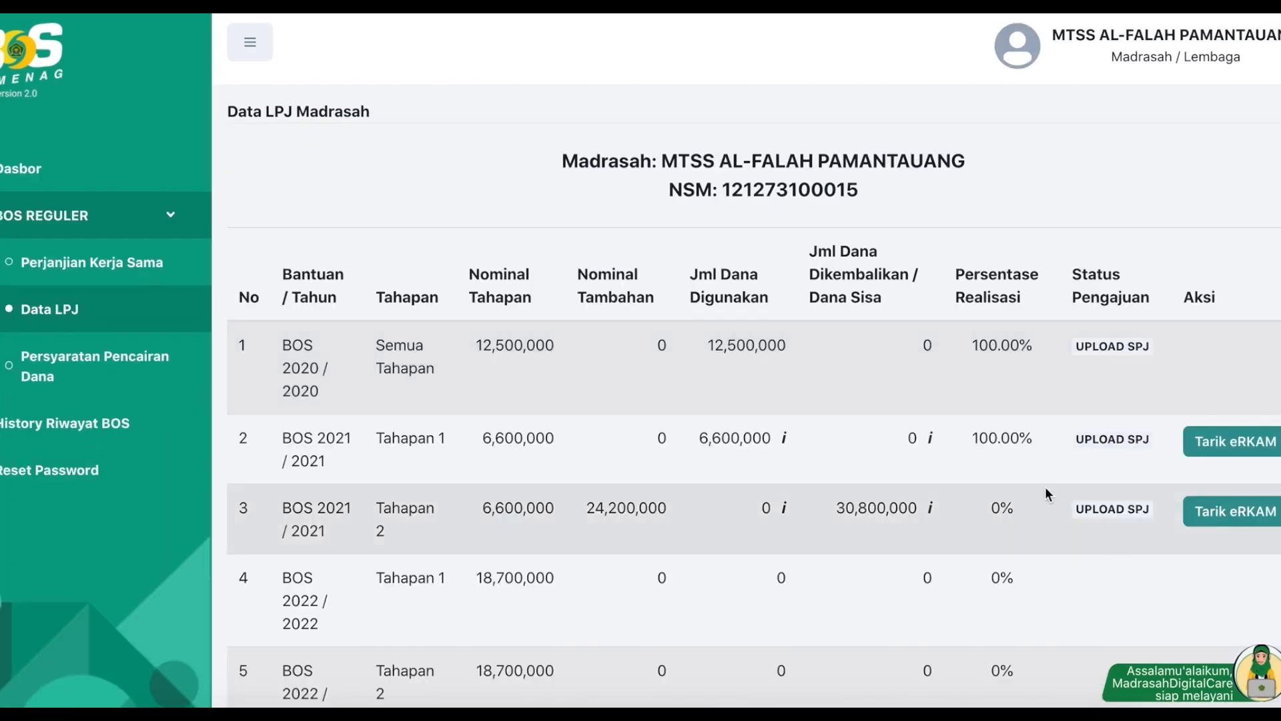
Step: Pull eRKAM data for the BOS 2021 Tahapan 2 row, showing 30,800,000 returned
click(1223, 511)
drag(465, 171, 701, 179)
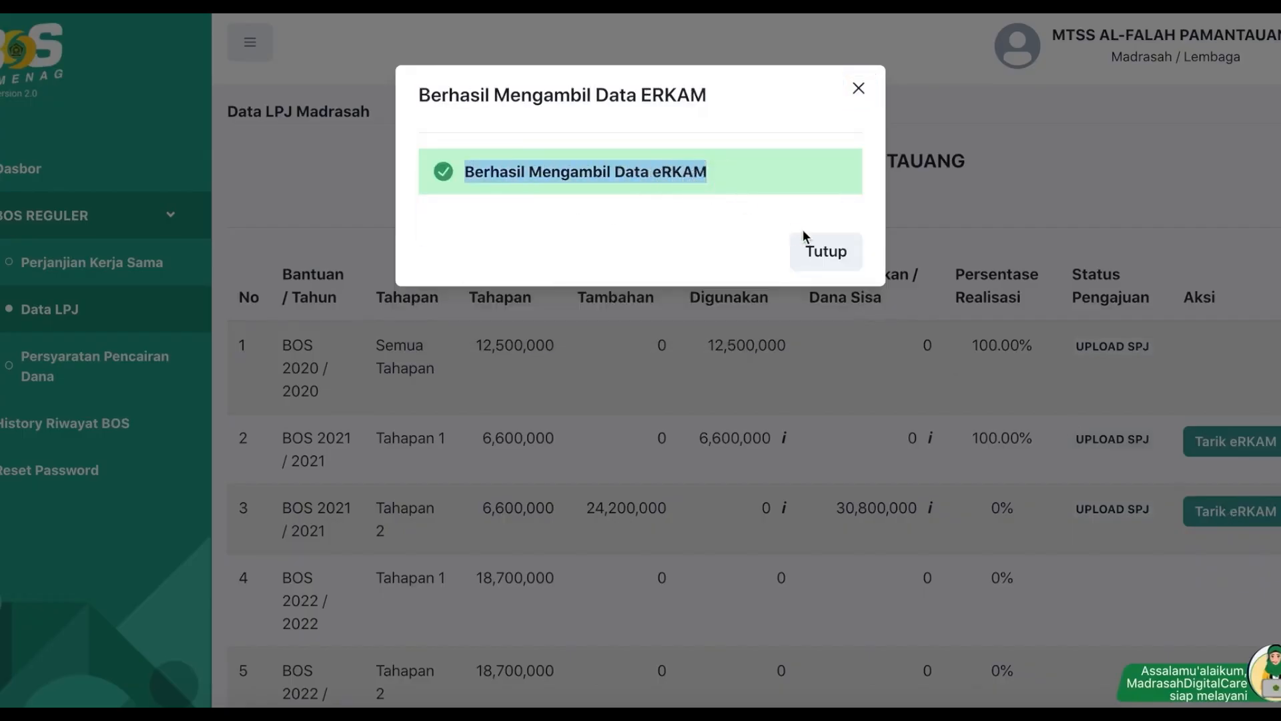
click(804, 251)
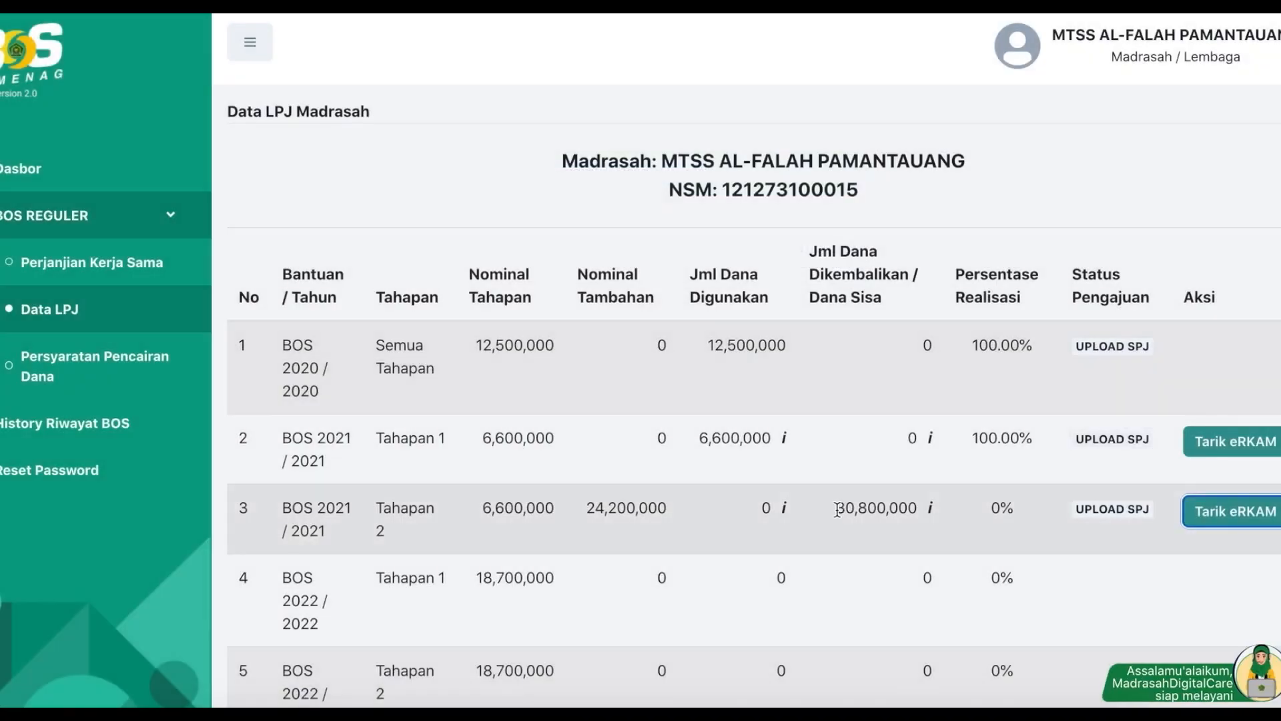
scroll(678, 522, down, 1)
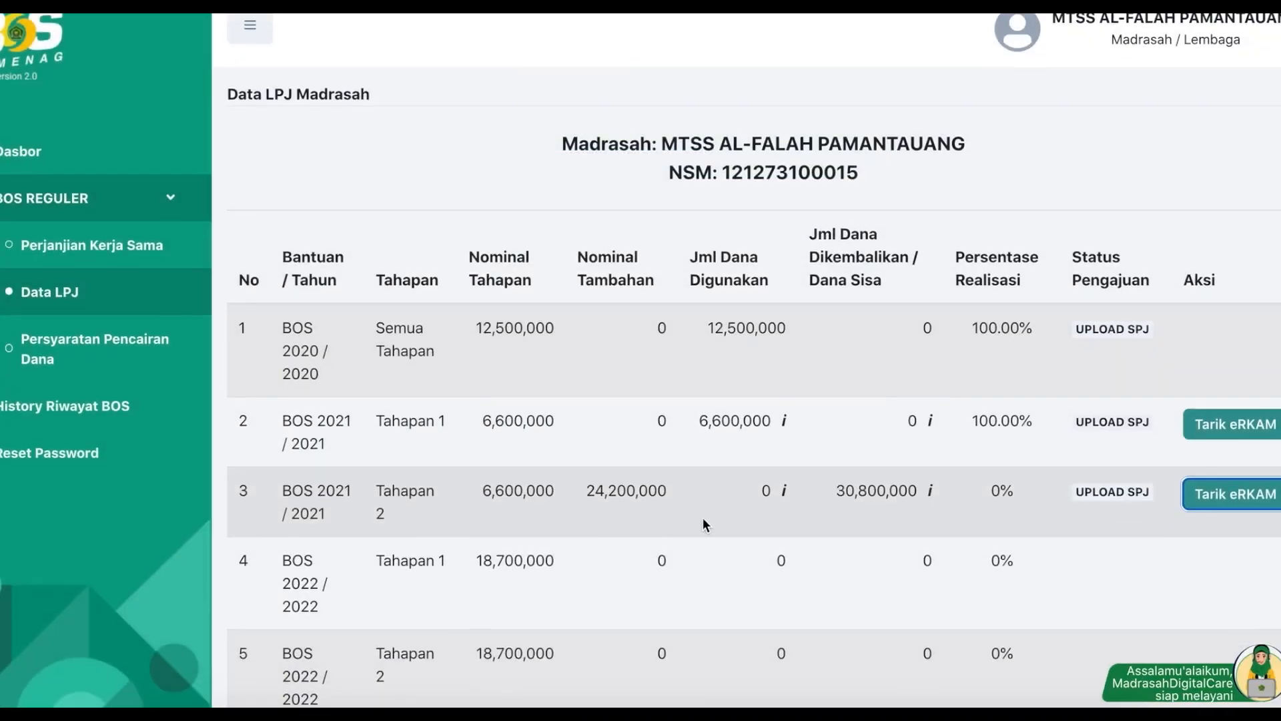
drag(838, 492, 921, 492)
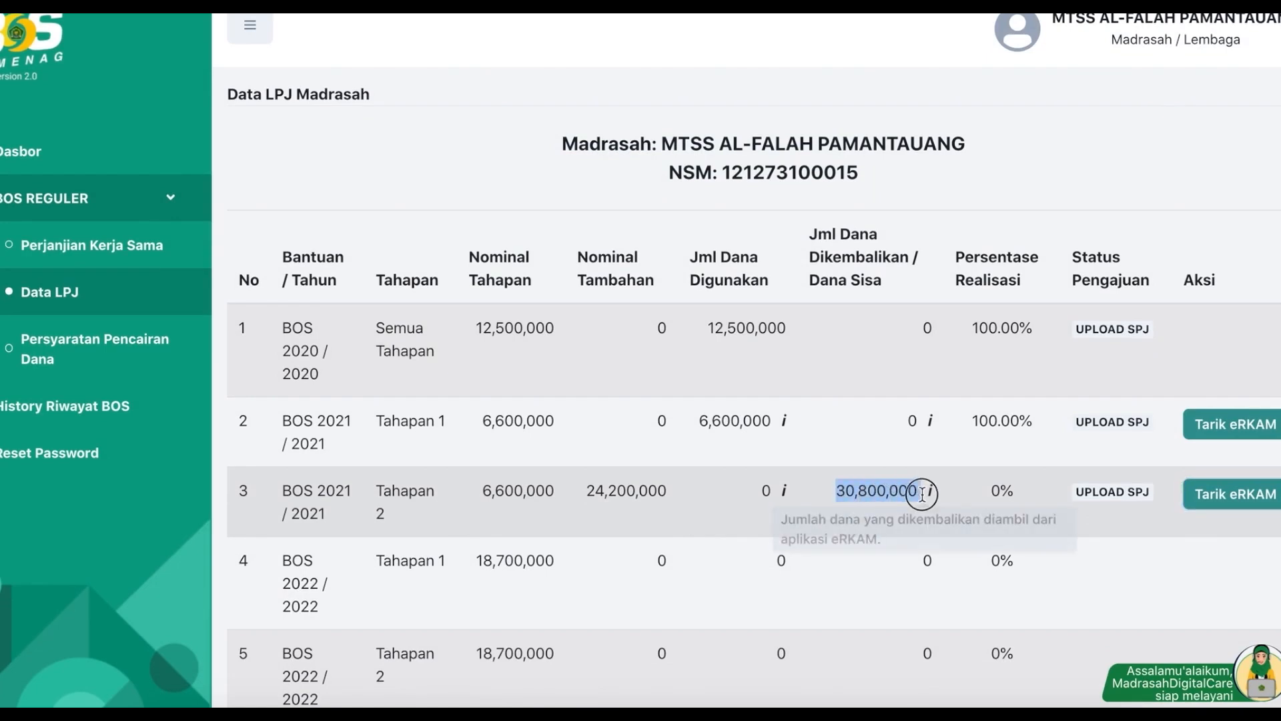
click(1222, 495)
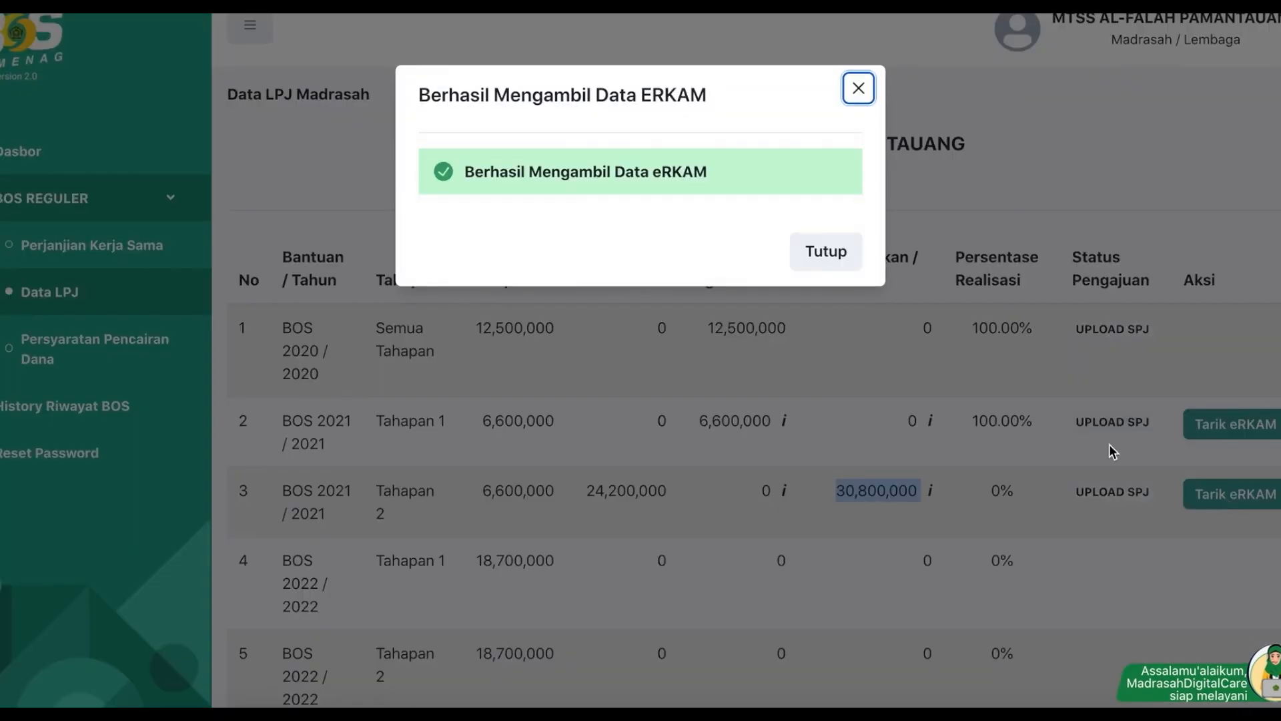
click(822, 251)
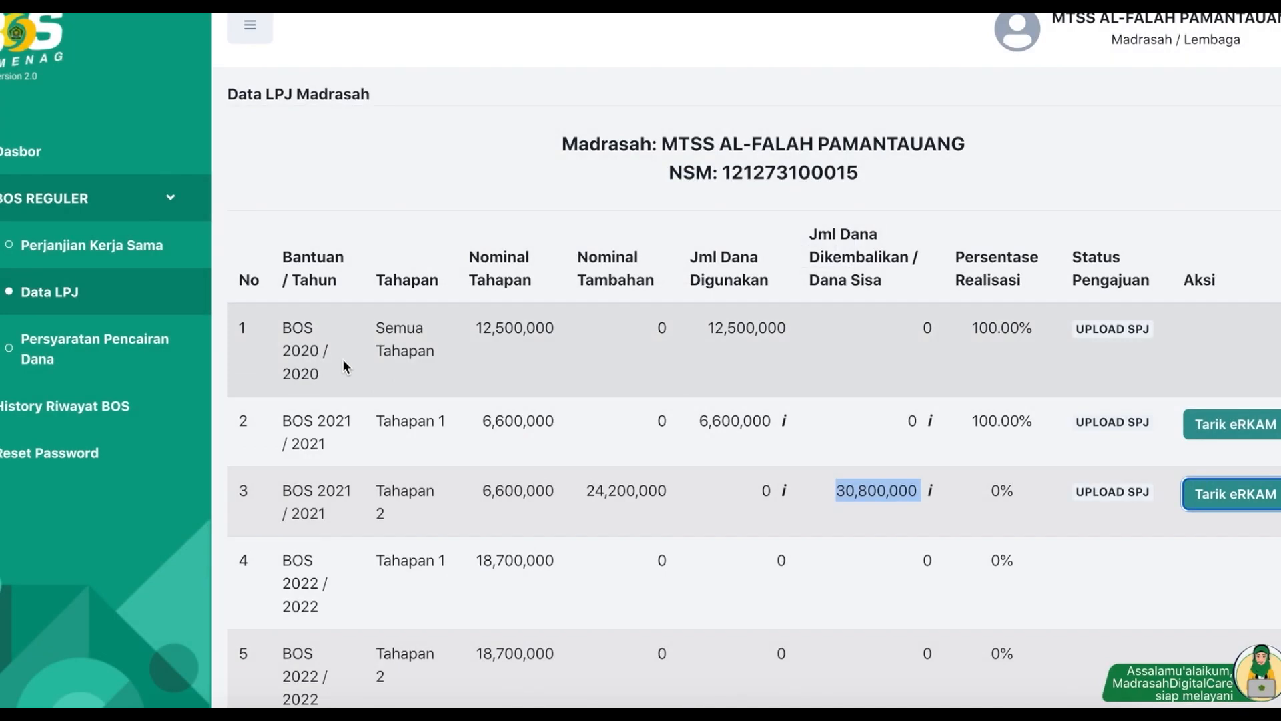
click(77, 343)
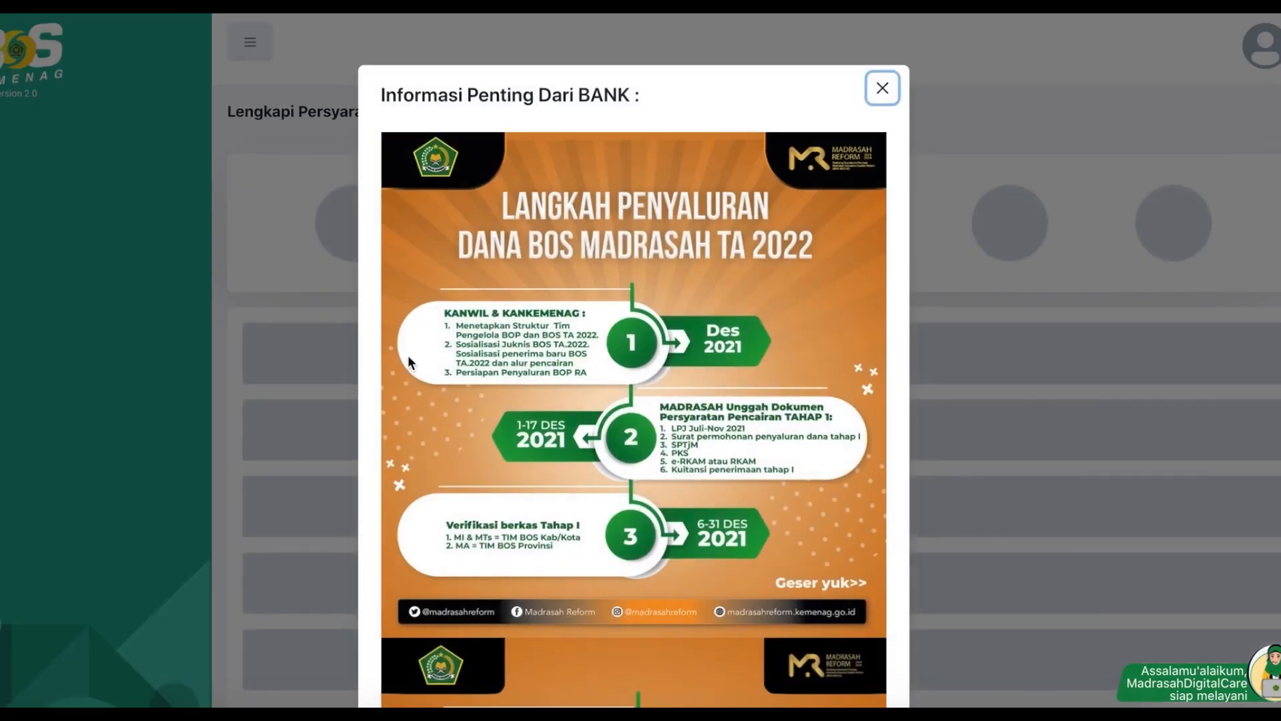
Step: Close the bank notice and highlight the Rencana Anggaran Belanja amount of Rp. 37.400.000
click(882, 89)
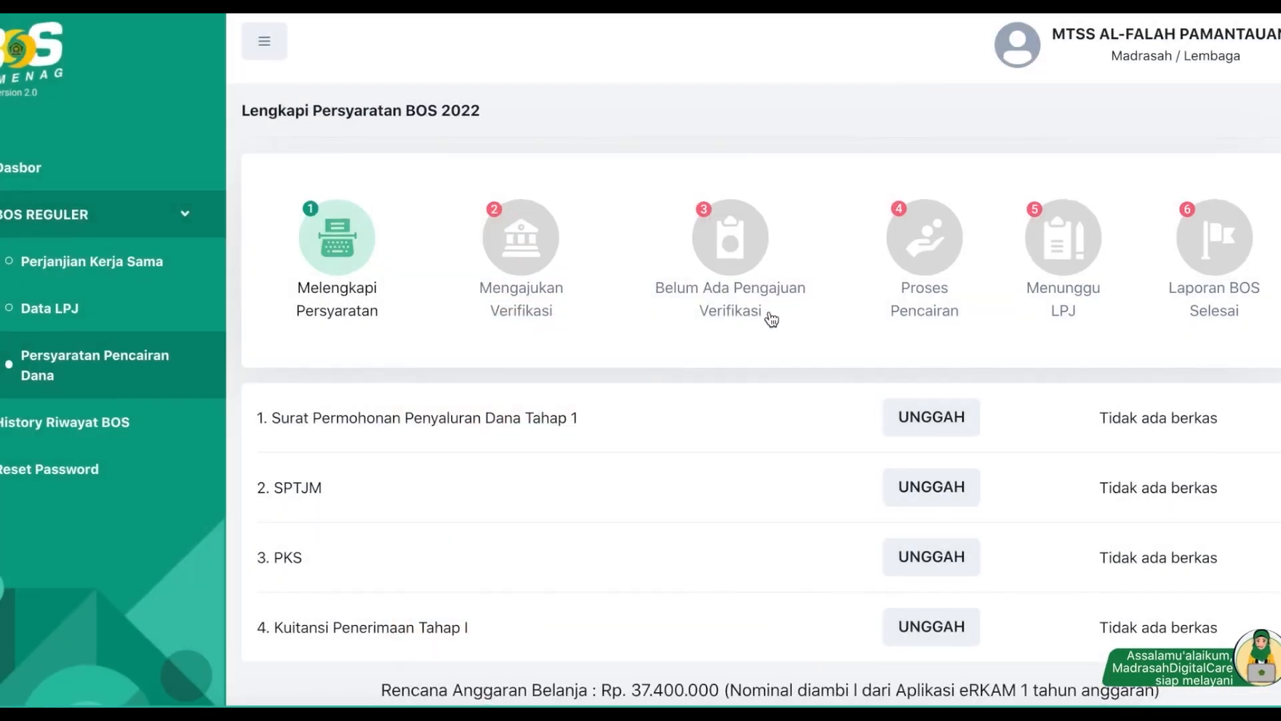
scroll(769, 310, down, 2)
drag(381, 578, 589, 580)
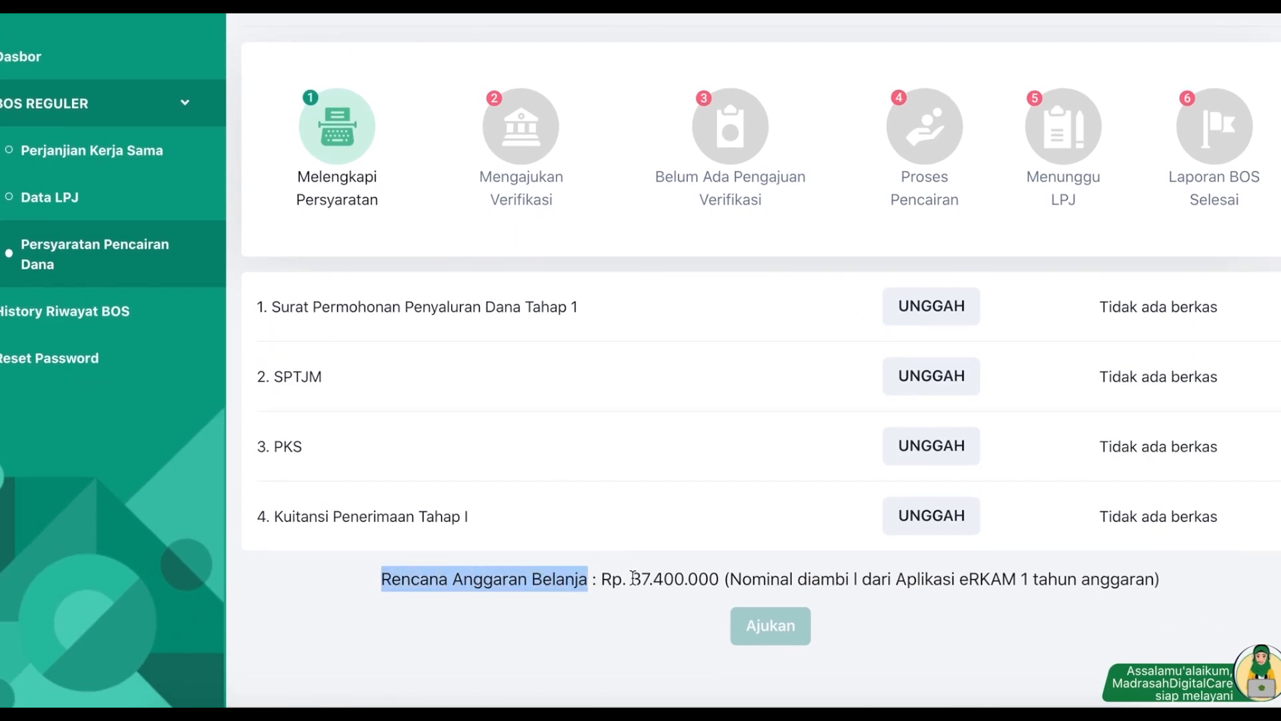
drag(634, 579, 724, 579)
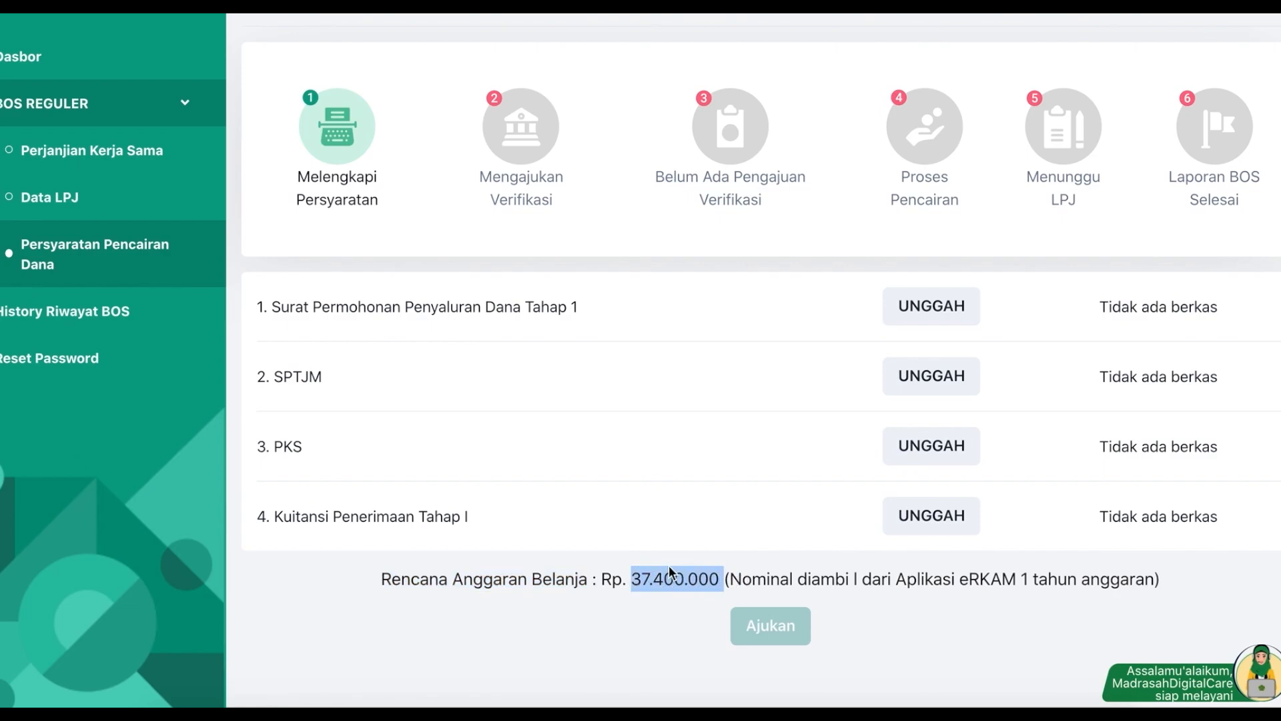
drag(382, 580, 1157, 577)
drag(636, 578, 719, 579)
Step: Upload sample.pdf for Surat Permohonan Penyaluran Dana Tahap 1 and SPTJM
click(928, 307)
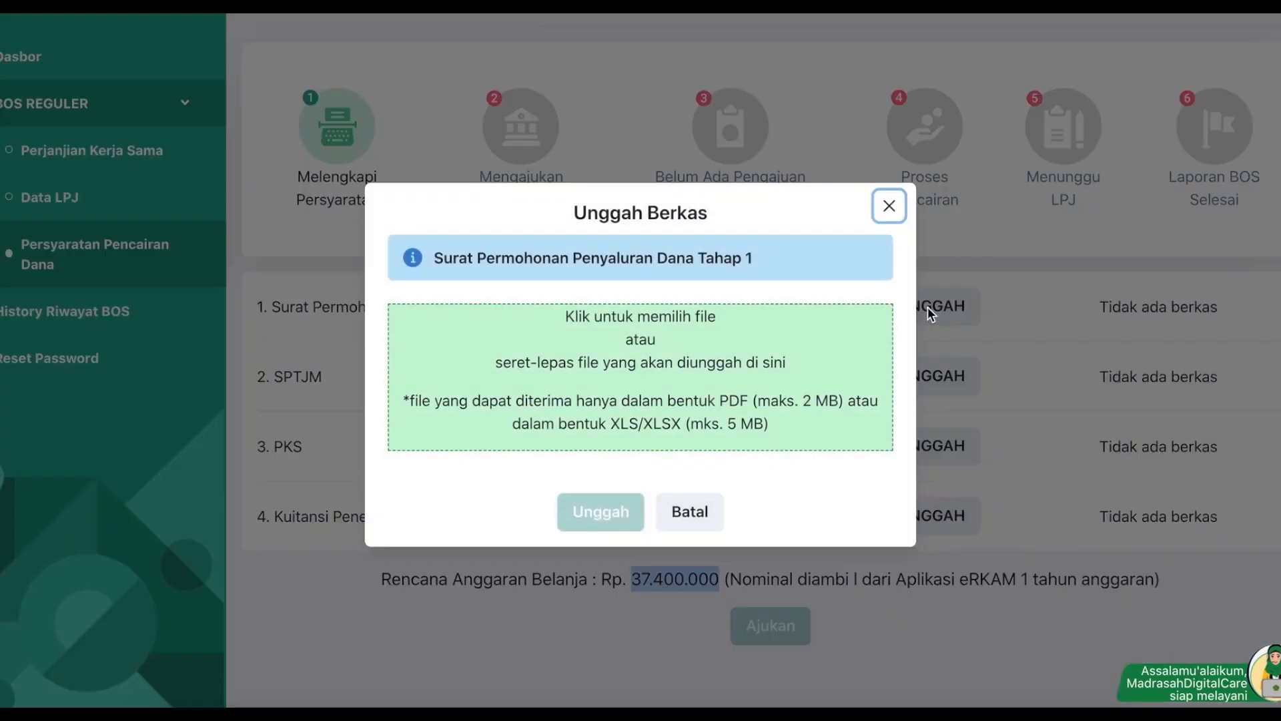
click(598, 392)
double_click(484, 191)
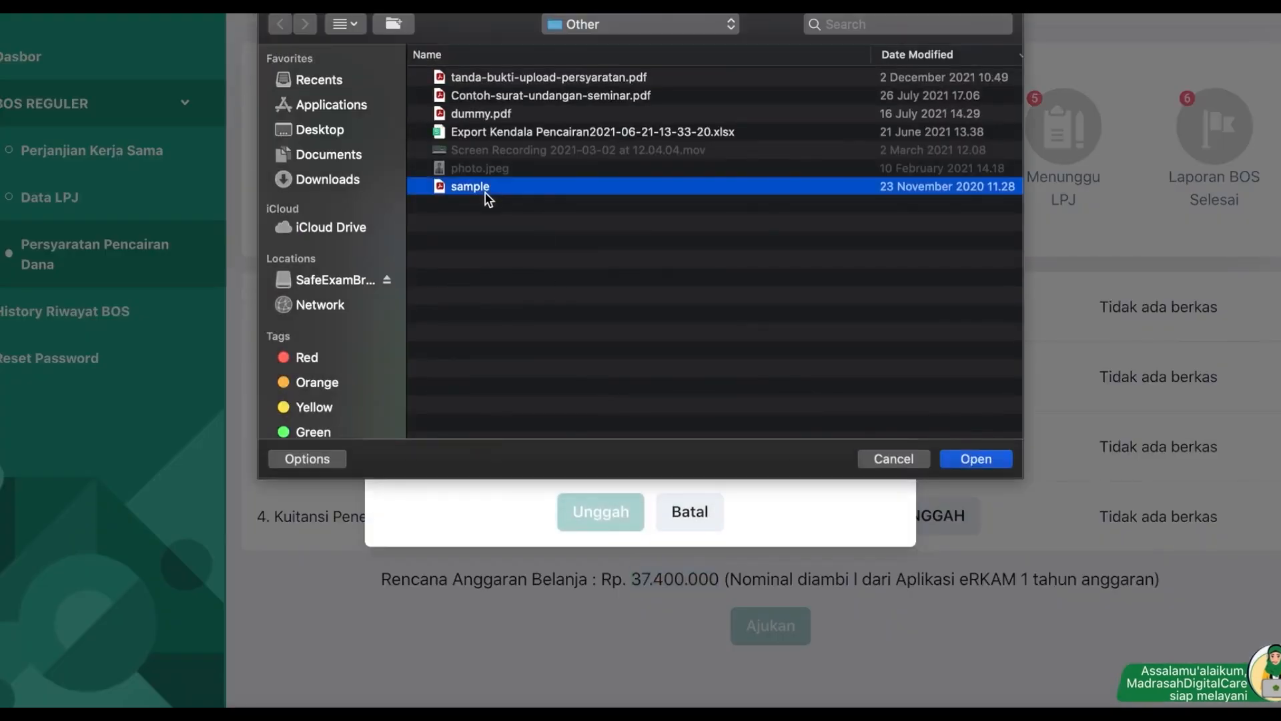
click(600, 512)
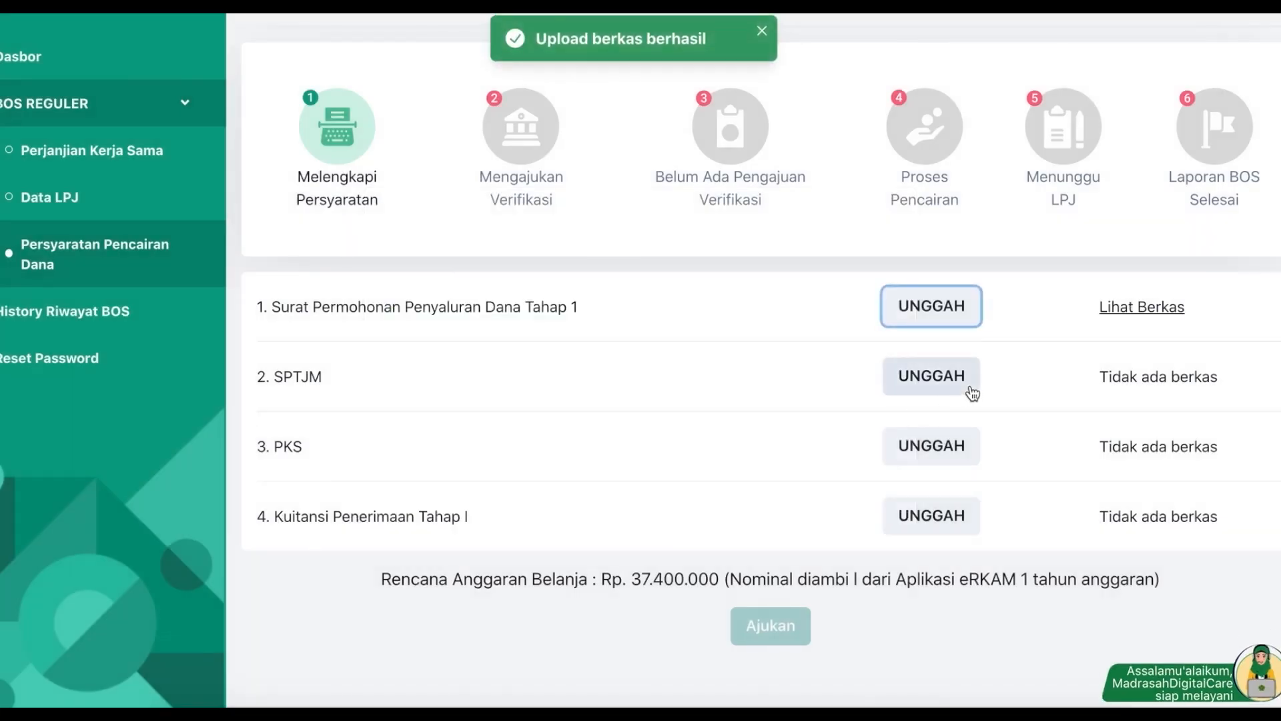
click(970, 385)
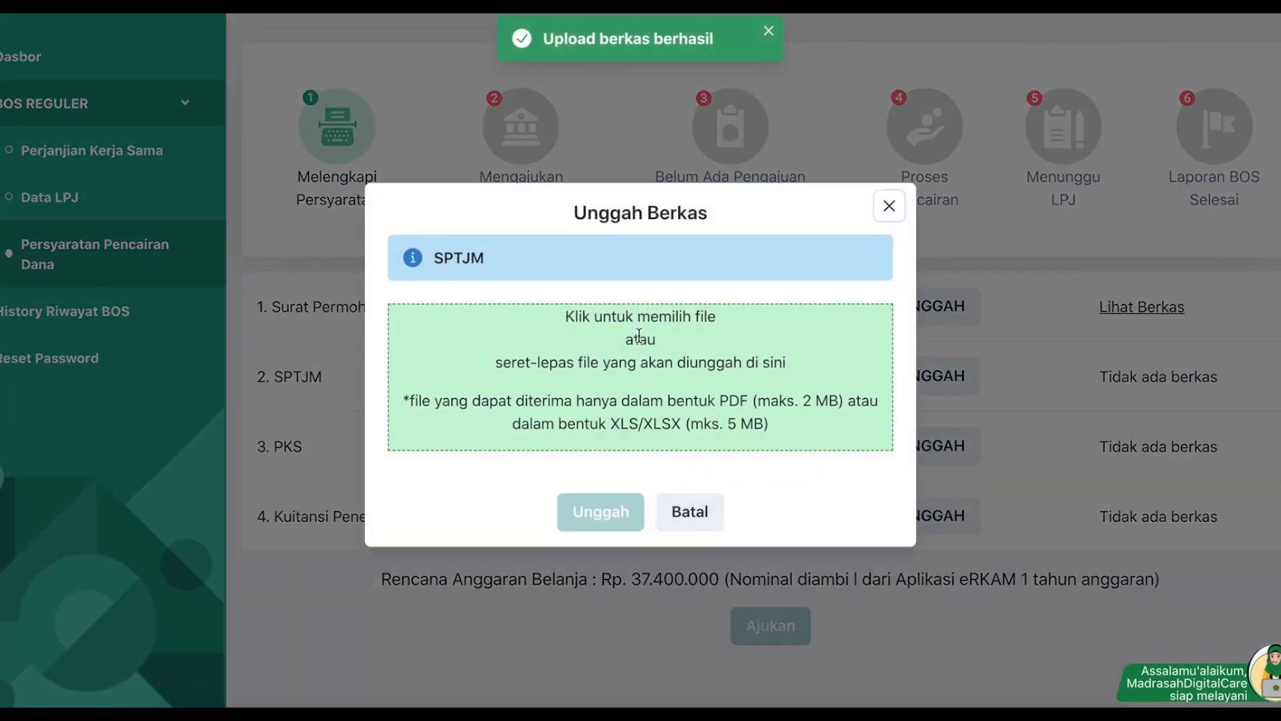
click(638, 336)
double_click(501, 188)
click(600, 522)
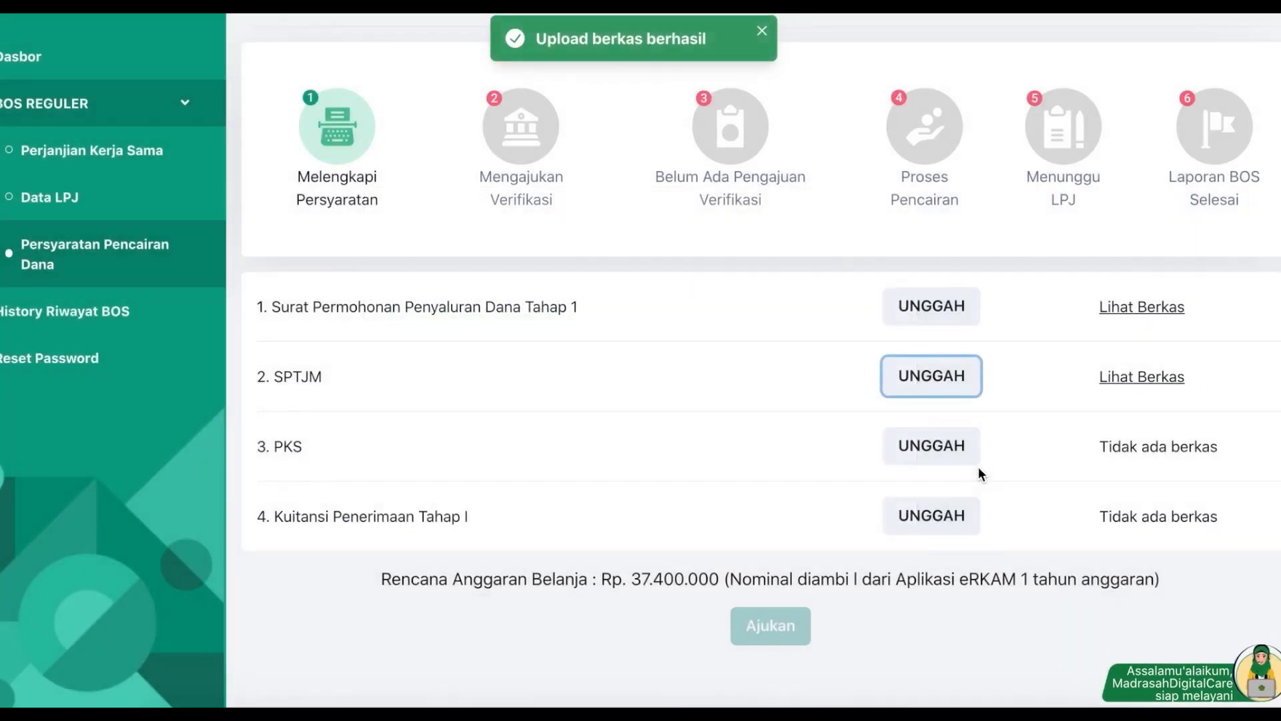
Step: Upload sample.pdf for PKS and Kuitansi Penerimaan Tahap I, then submit with Ajukan
click(934, 449)
click(555, 330)
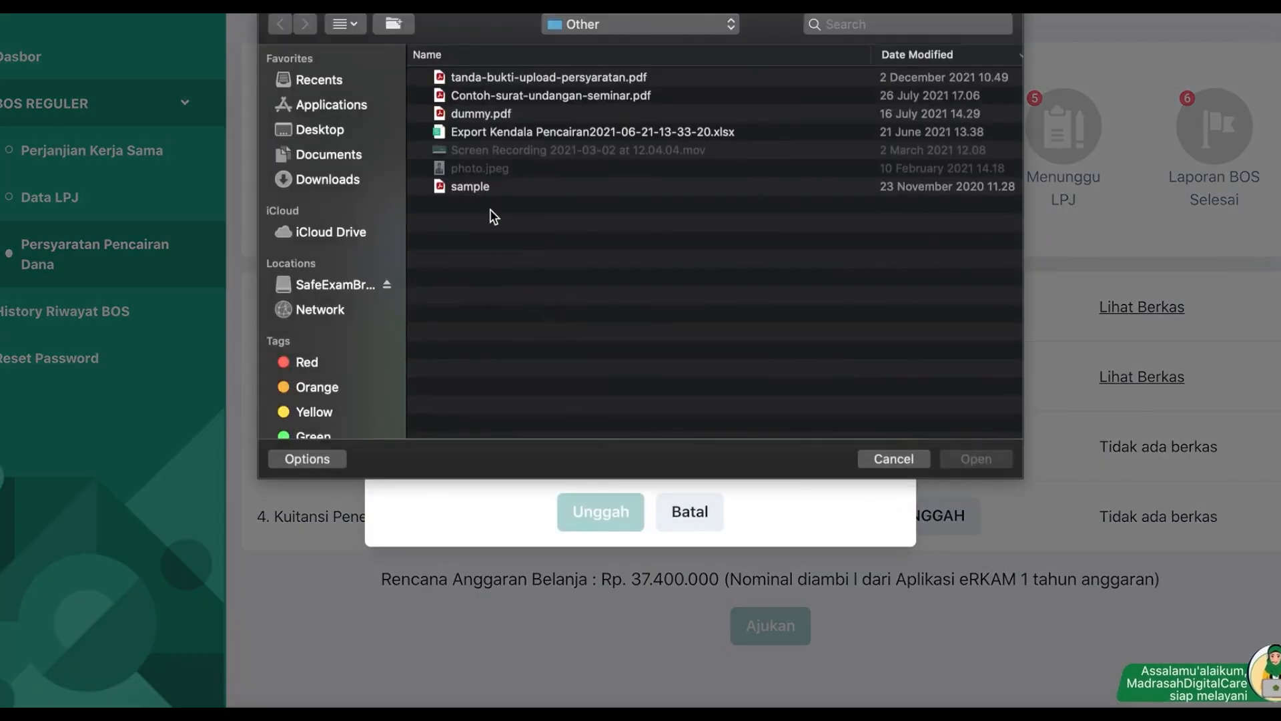
double_click(488, 189)
click(597, 512)
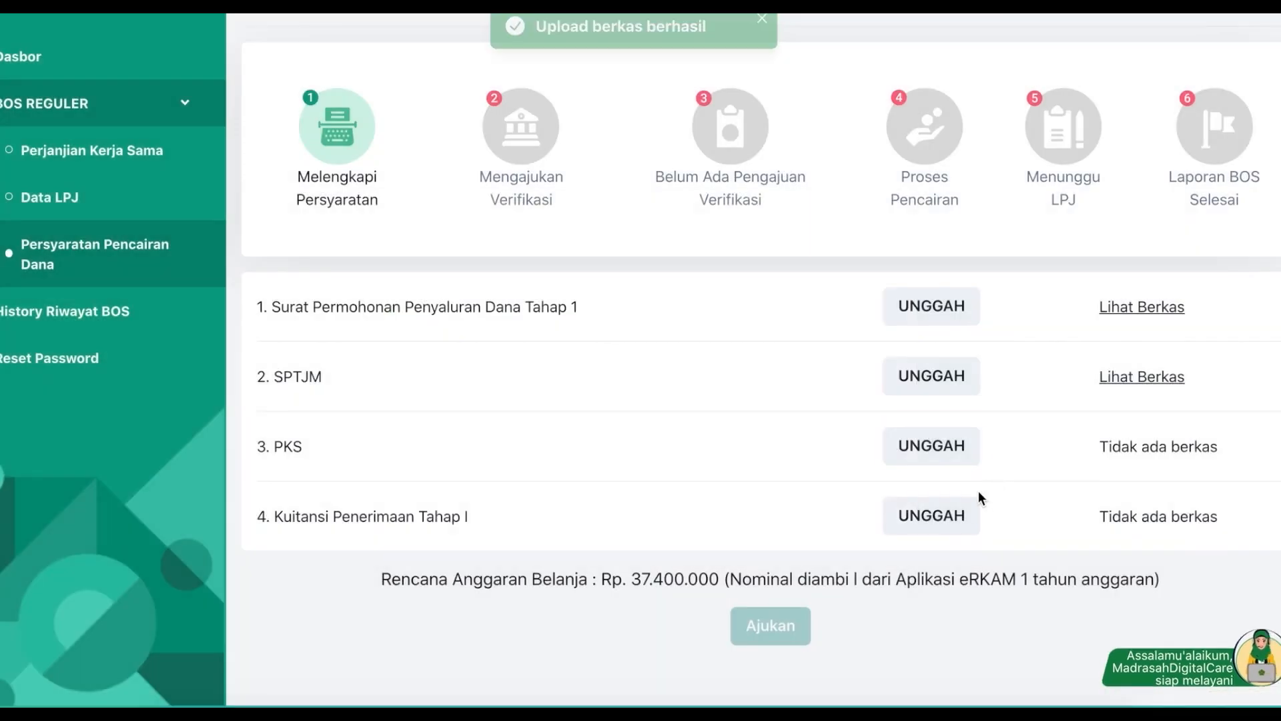
click(975, 506)
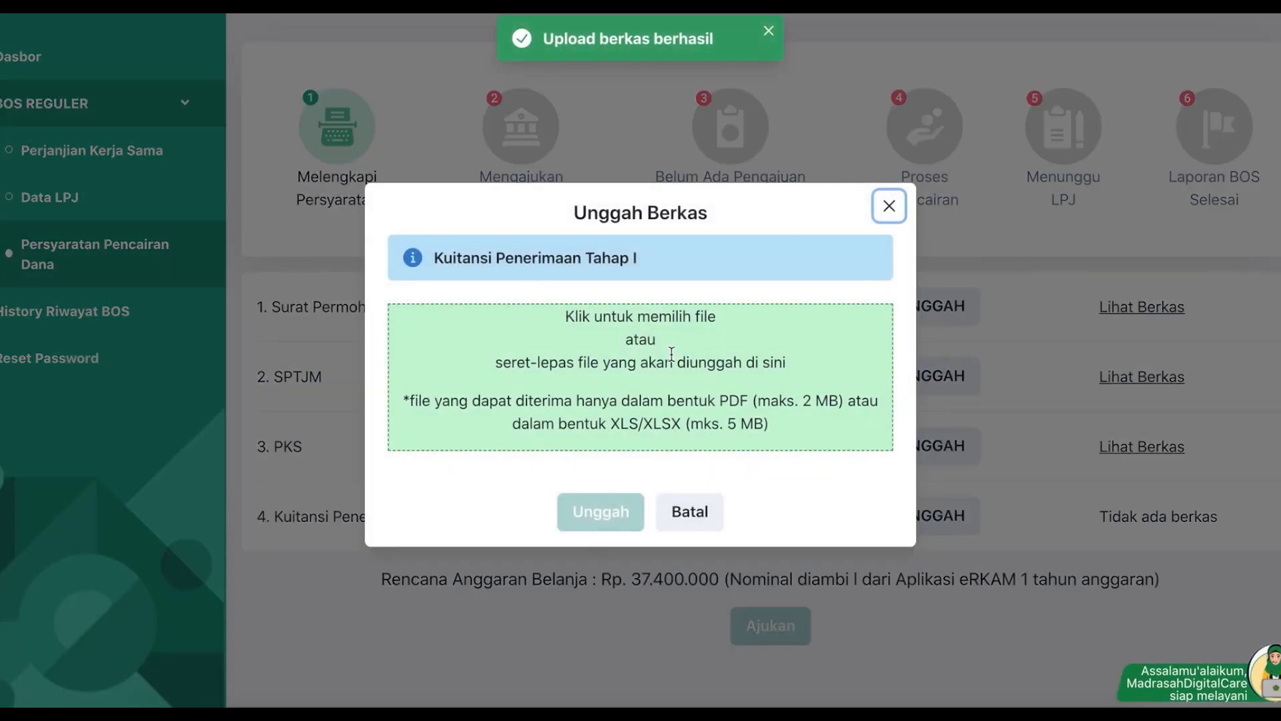
click(671, 353)
double_click(486, 192)
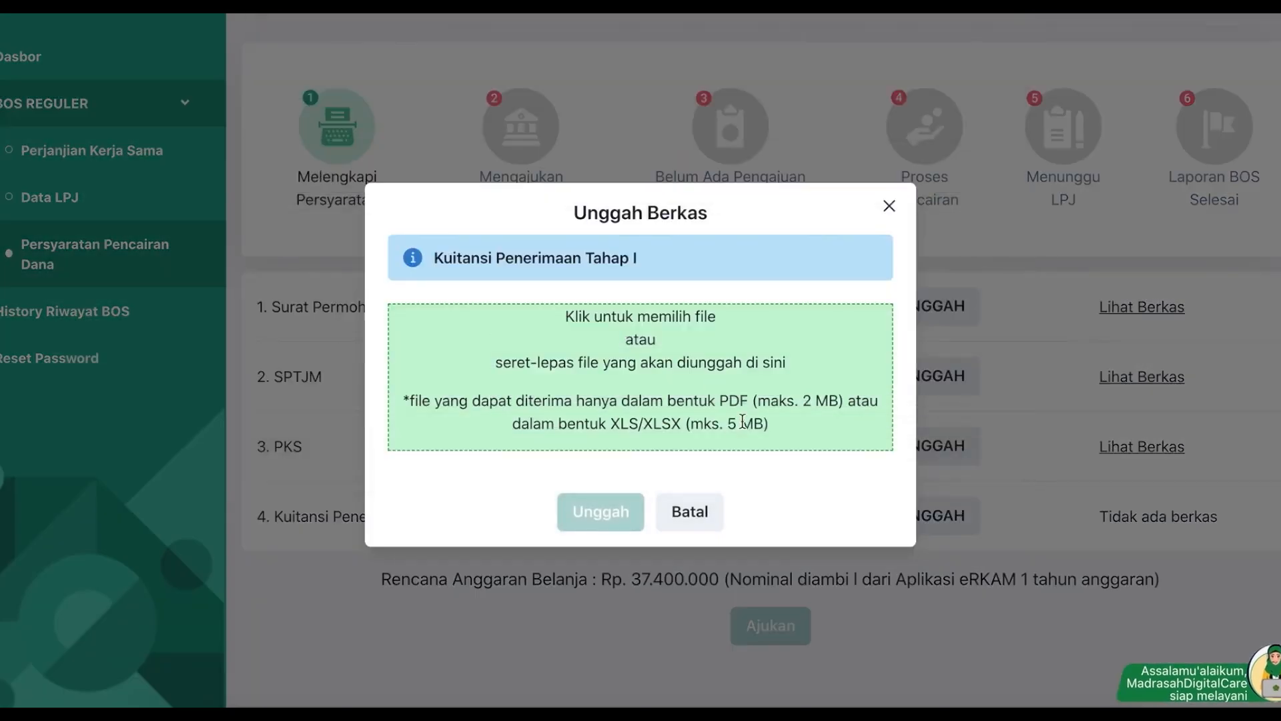
click(612, 521)
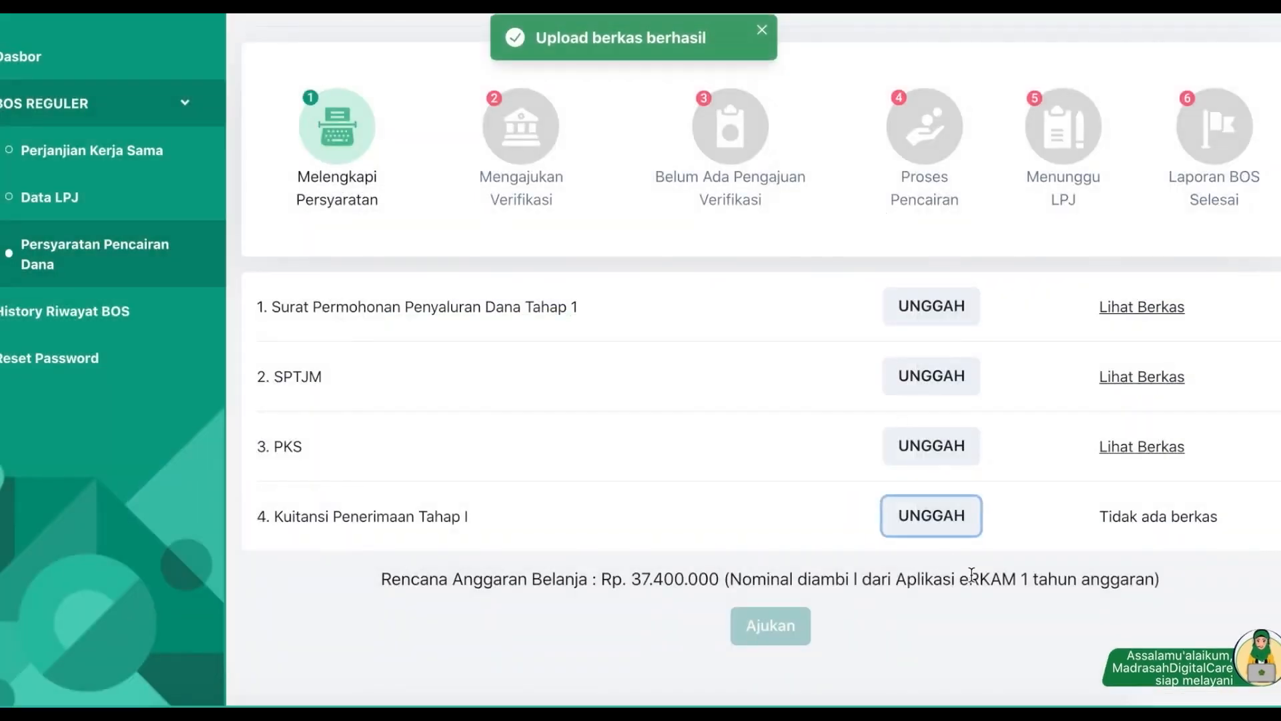
click(798, 627)
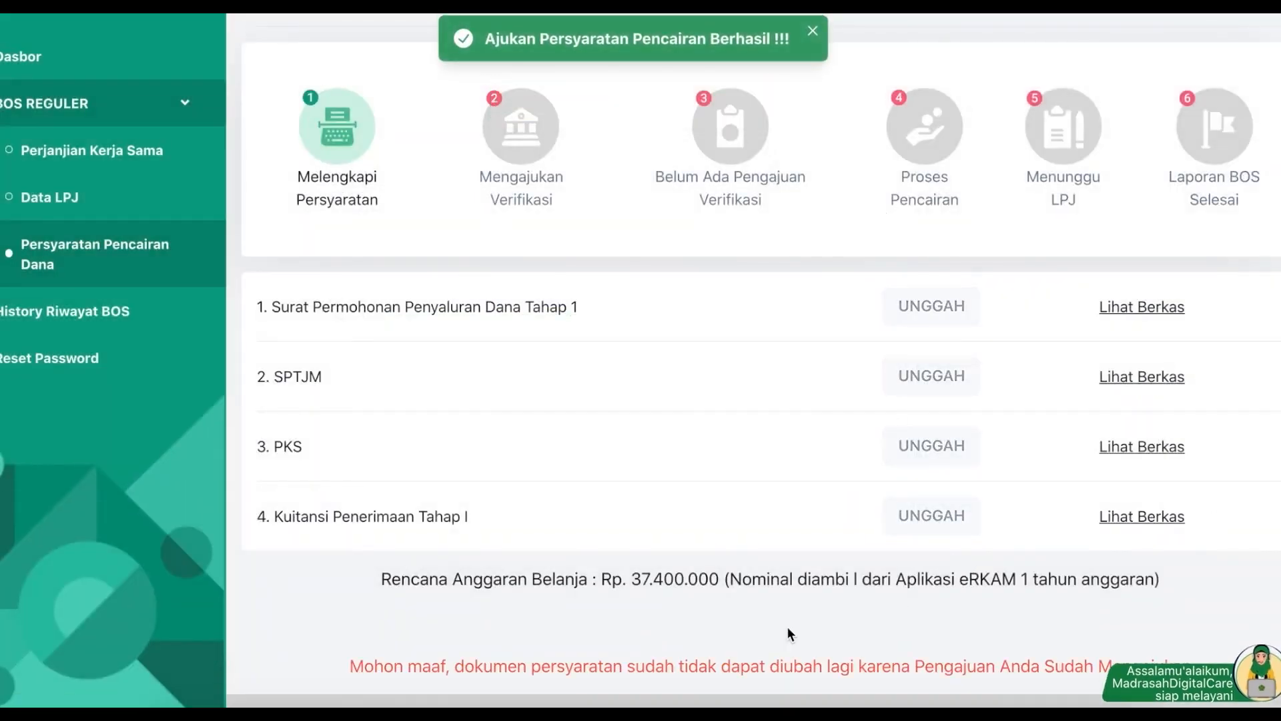
Step: Return to the dashboard and sign out of the madrasah account
click(44, 64)
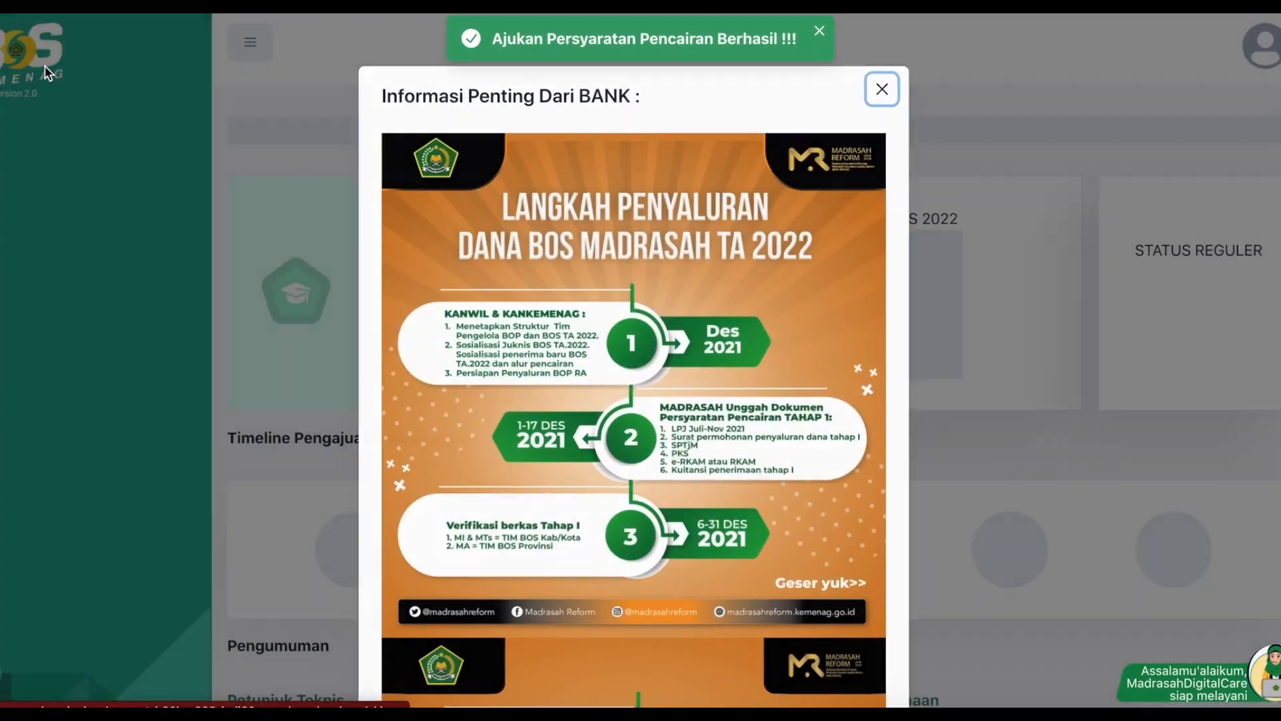
click(883, 88)
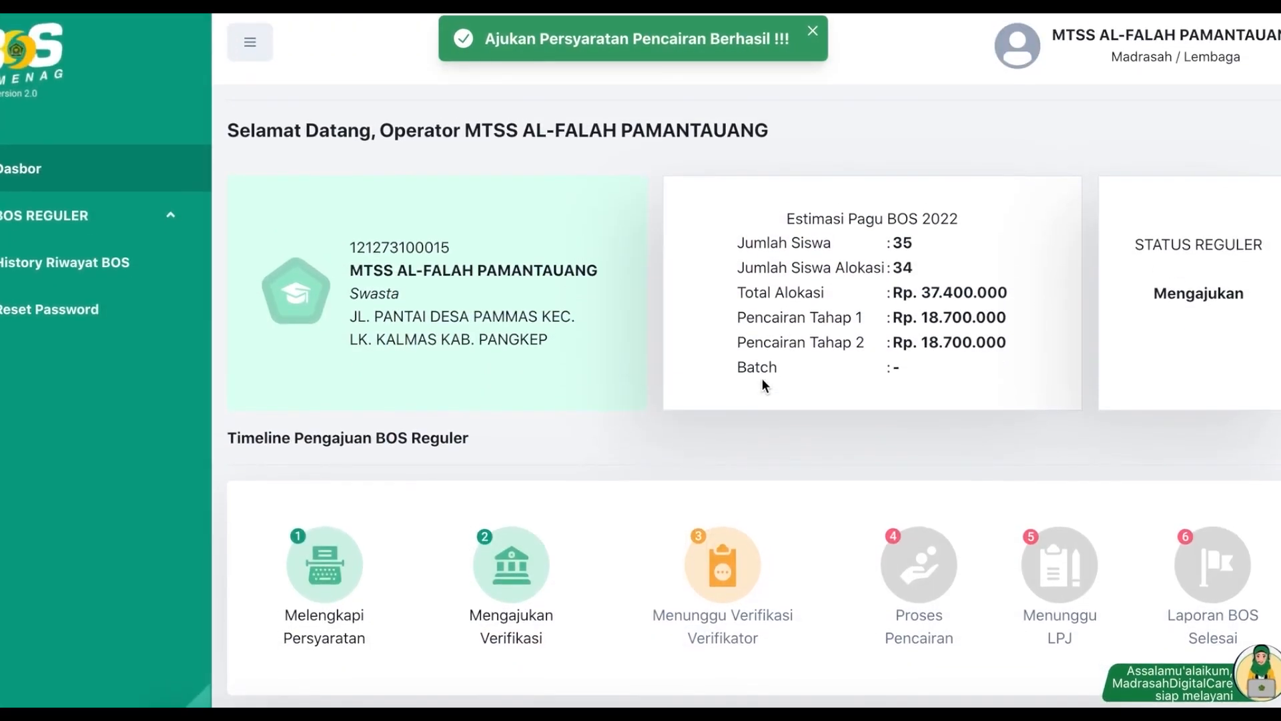
drag(381, 247, 415, 248)
key(ctrl+c)
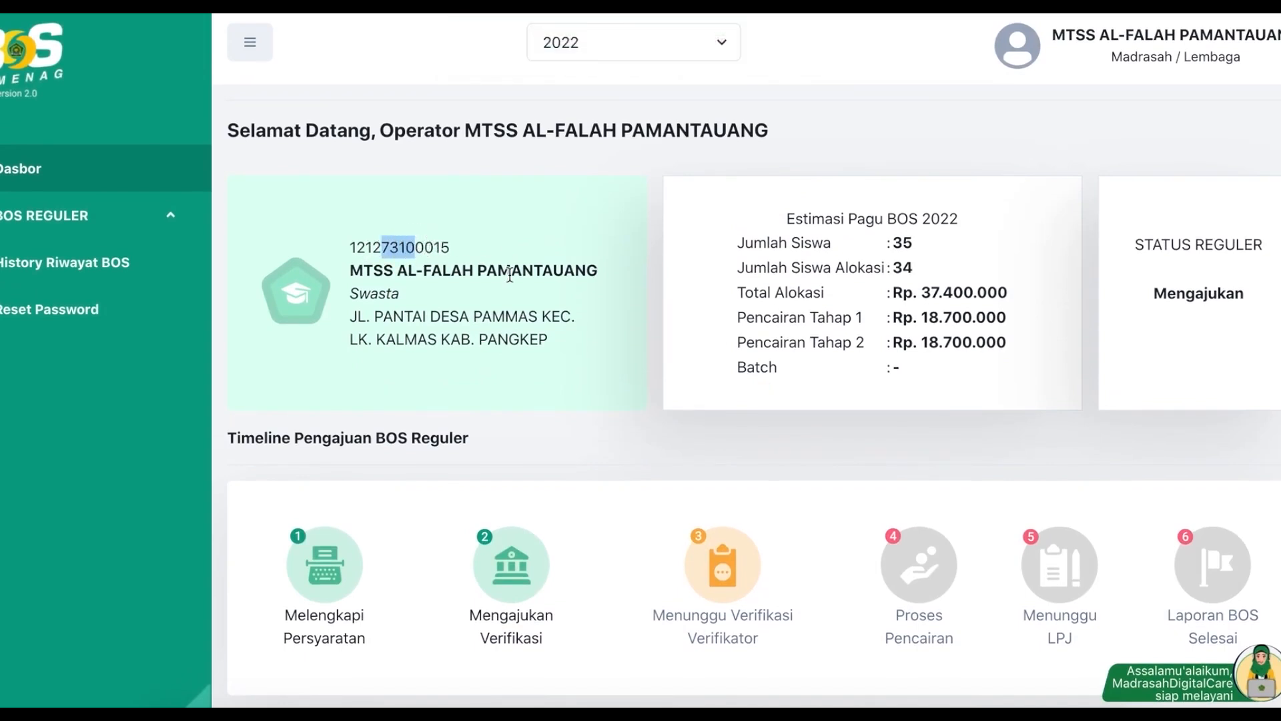
click(1125, 60)
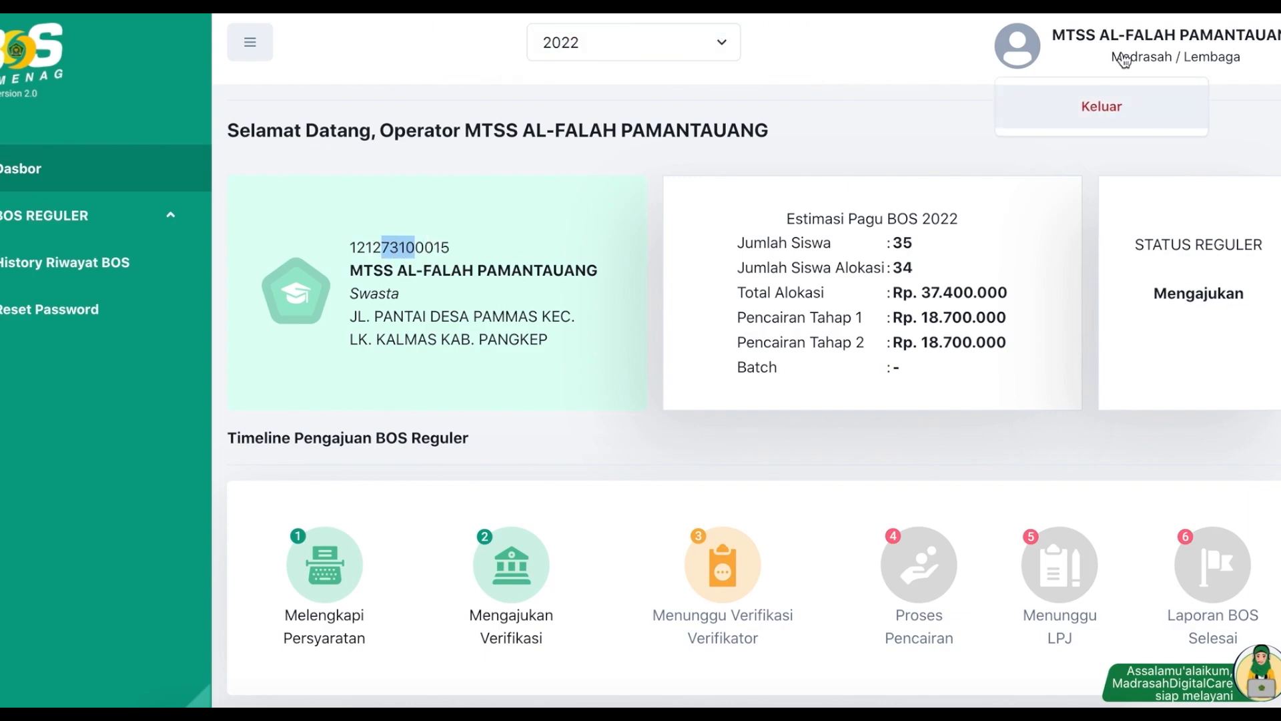
click(1090, 111)
Step: Sign in with the district account's saved username and password
click(695, 364)
key(ctrl+v)
key(Tab)
text(••••••)
key(Return)
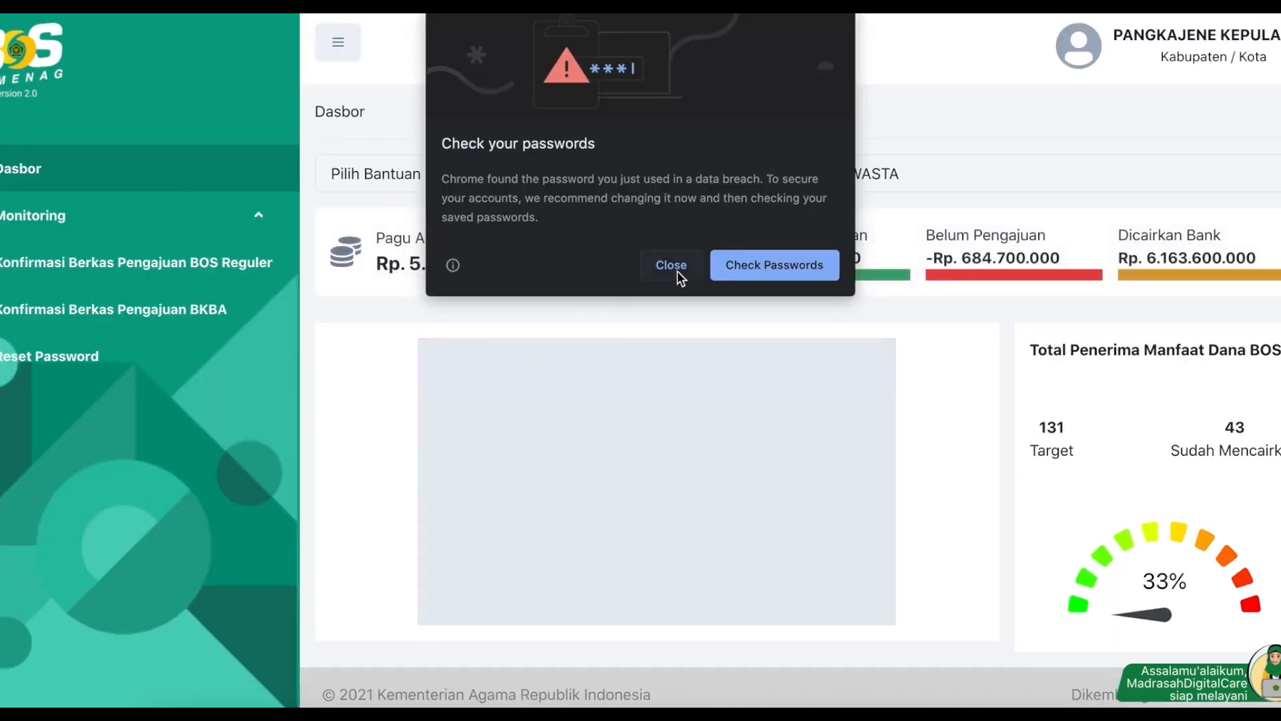
Step: Dismiss Chrome's password popups and open the Konfirmasi Berkas Pengajuan BOS Reguler madrasah list
click(676, 269)
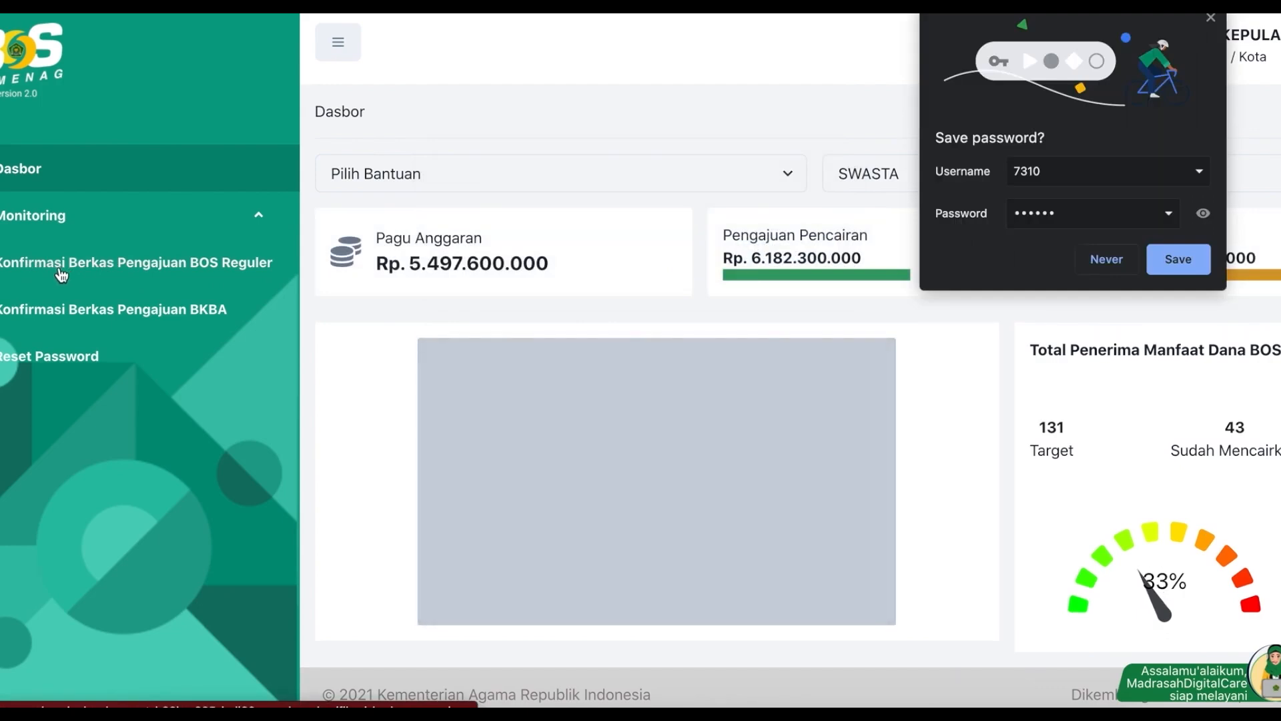
click(60, 270)
click(1102, 263)
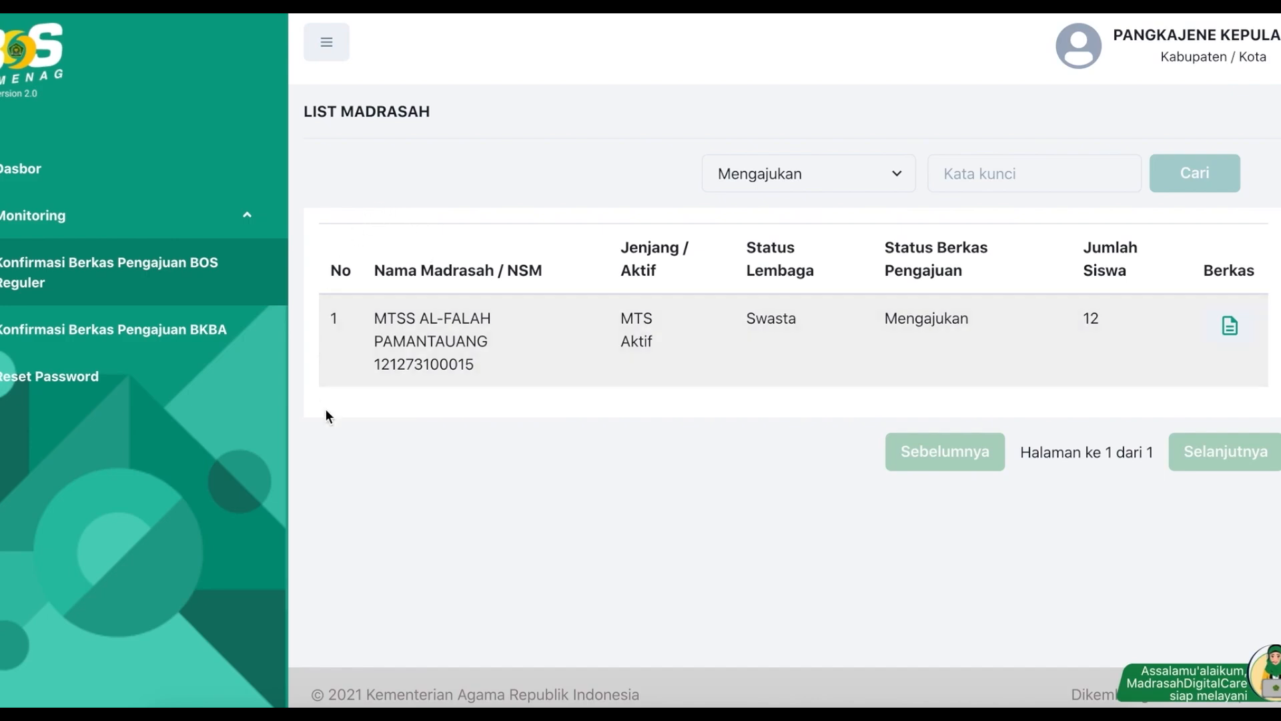
click(80, 287)
click(811, 183)
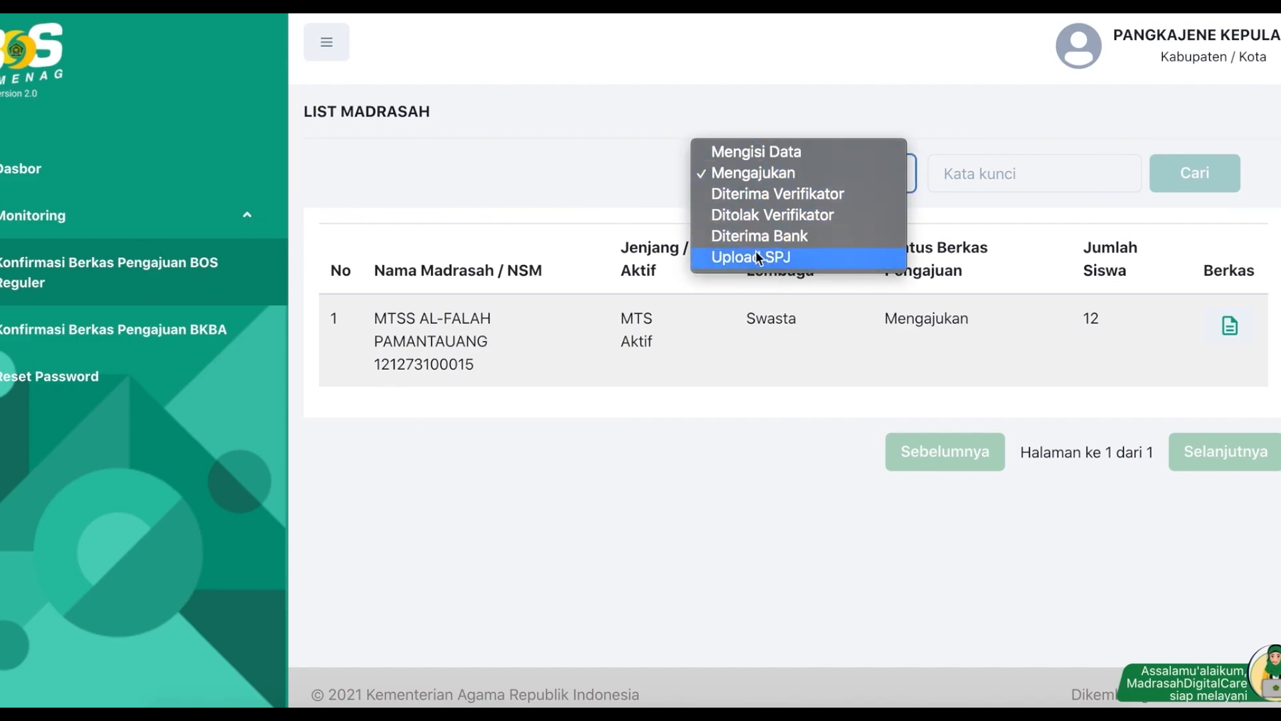
click(559, 162)
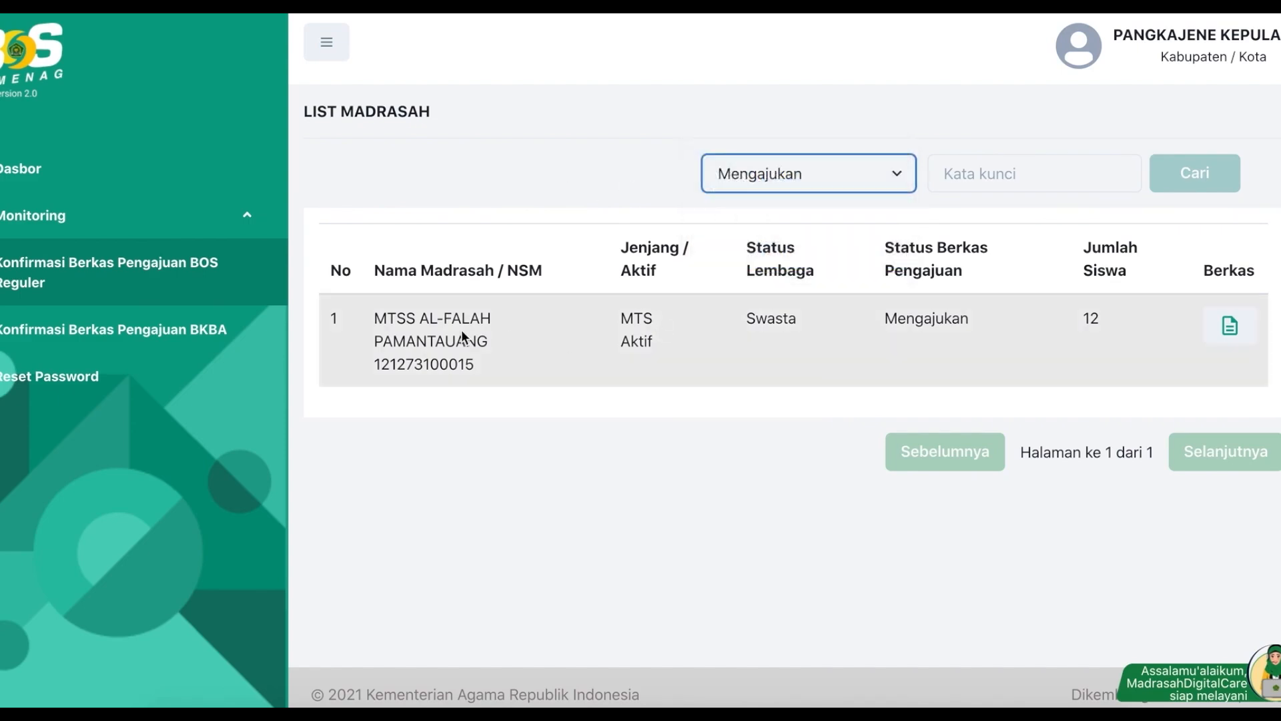
drag(369, 325, 521, 366)
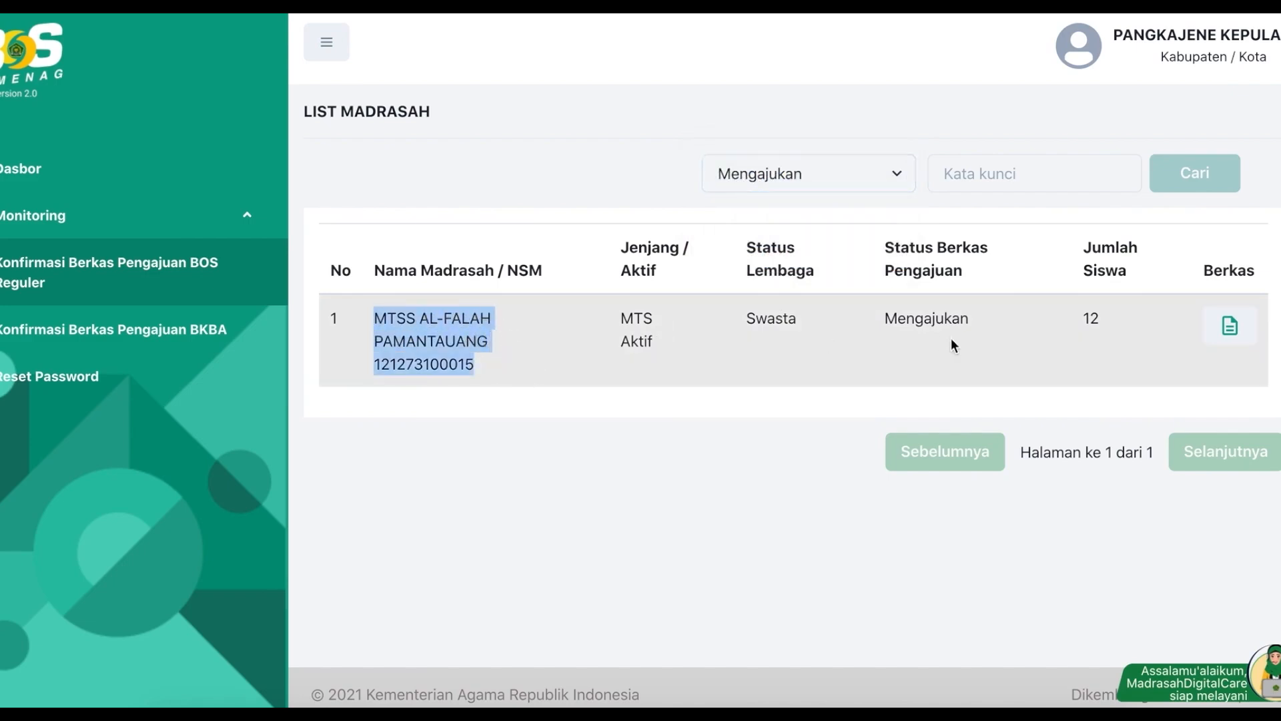
Step: Open MTSS AL-FALAH PAMANTAUANG's 2022 documents and review the four files and the Rp. 37.400.000 budget
click(1240, 335)
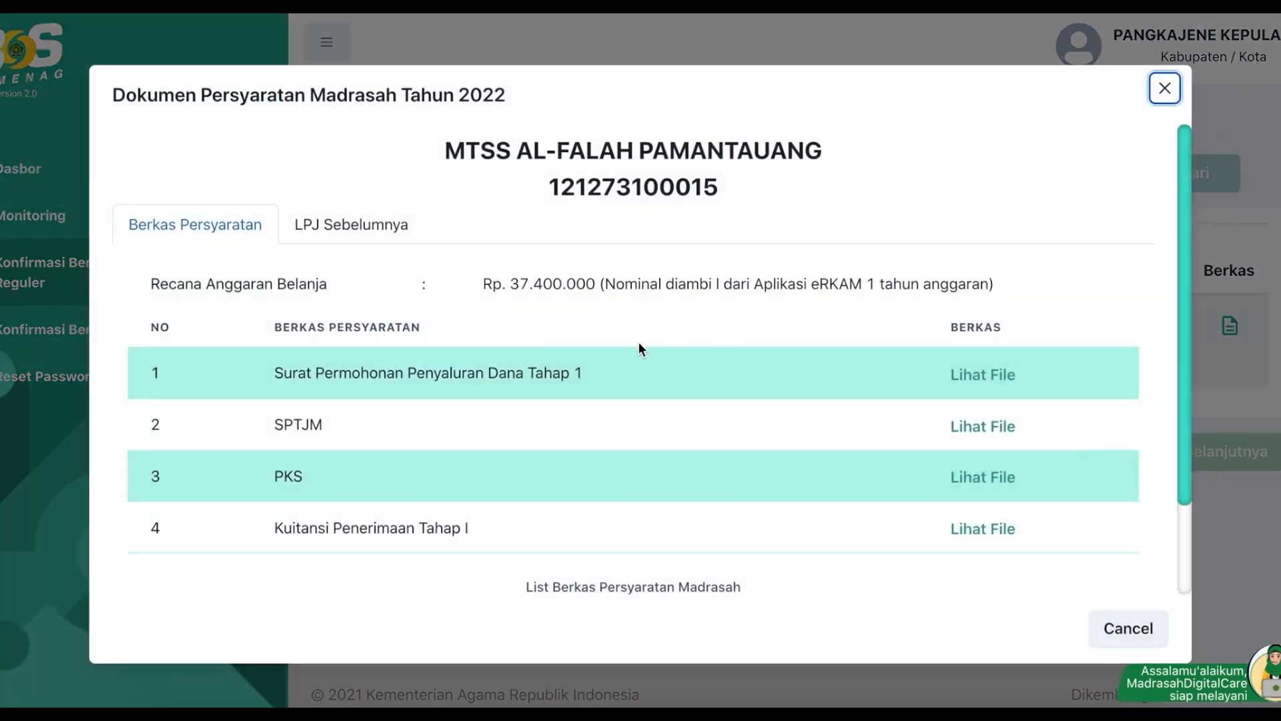
scroll(638, 349, down, 2)
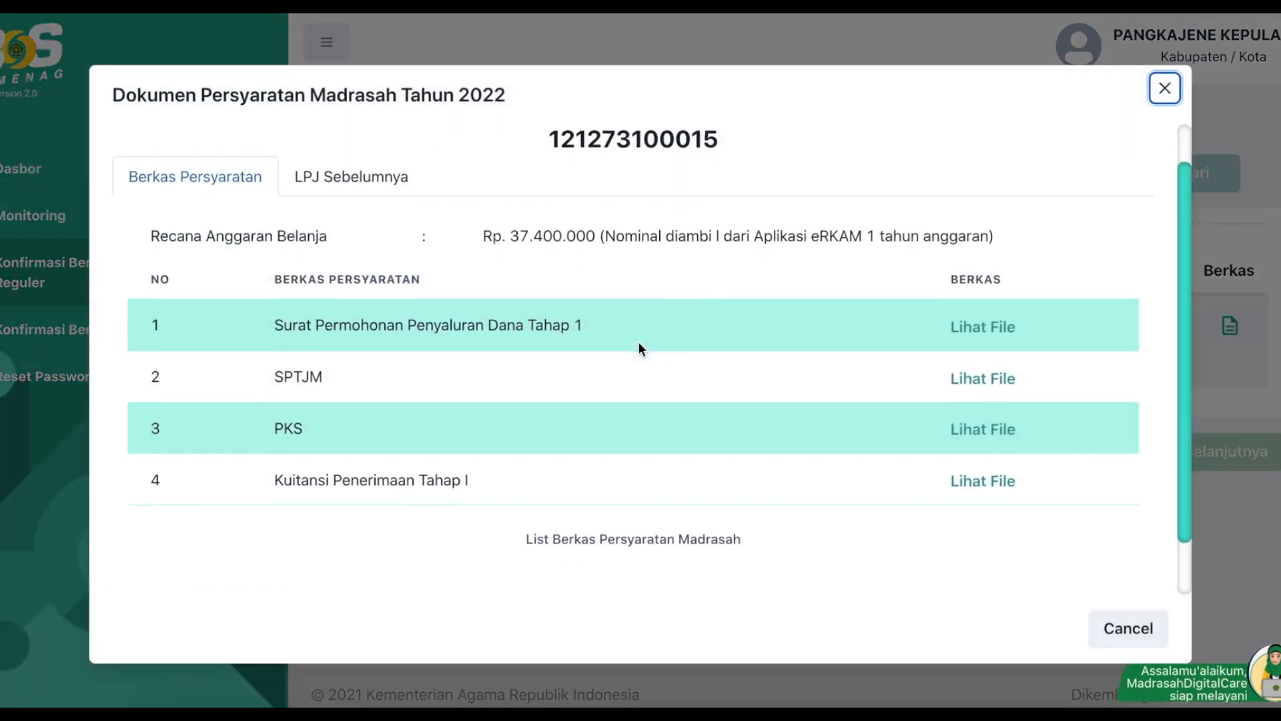
scroll(639, 348, up, 2)
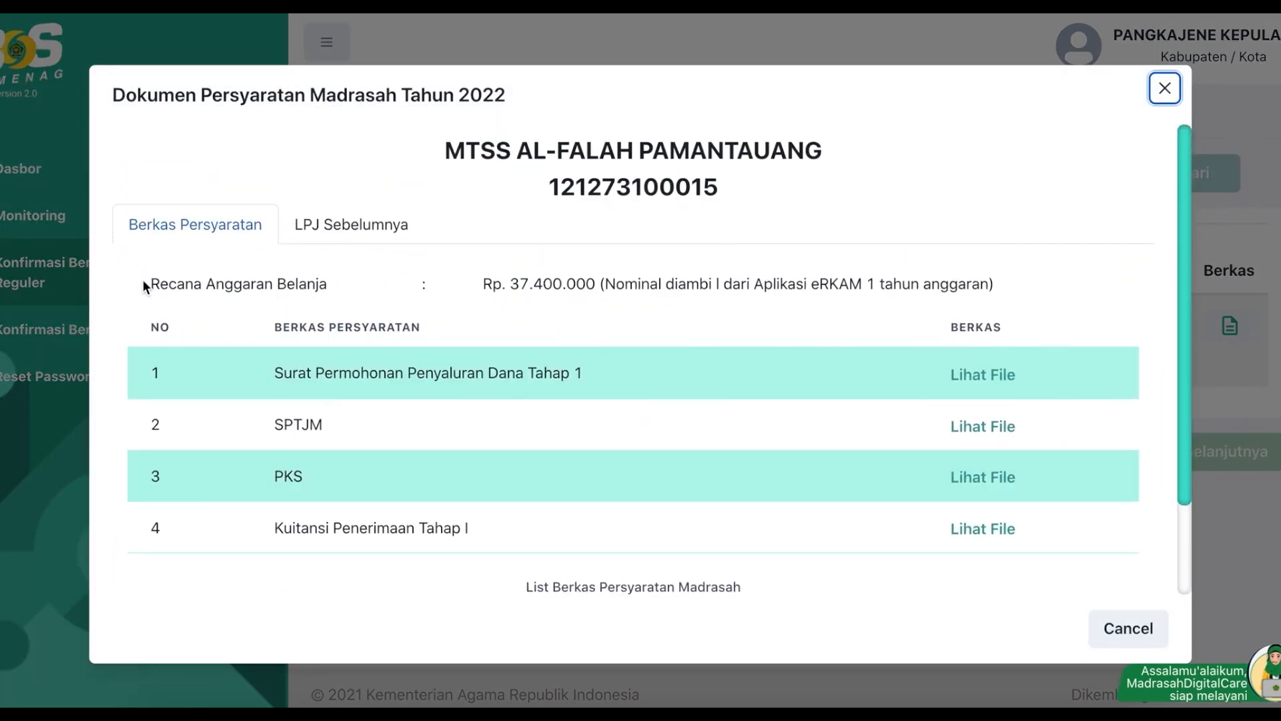
drag(149, 283, 383, 286)
scroll(501, 302, down, 1)
drag(509, 257, 983, 252)
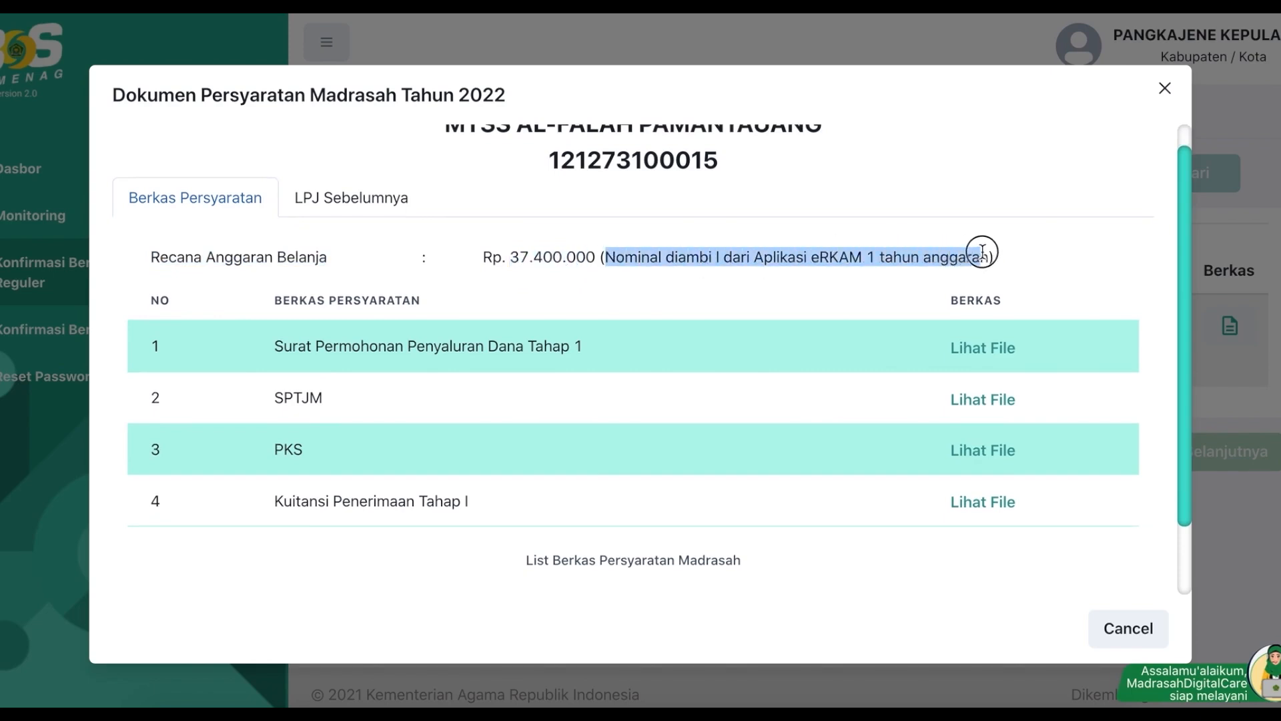
click(593, 269)
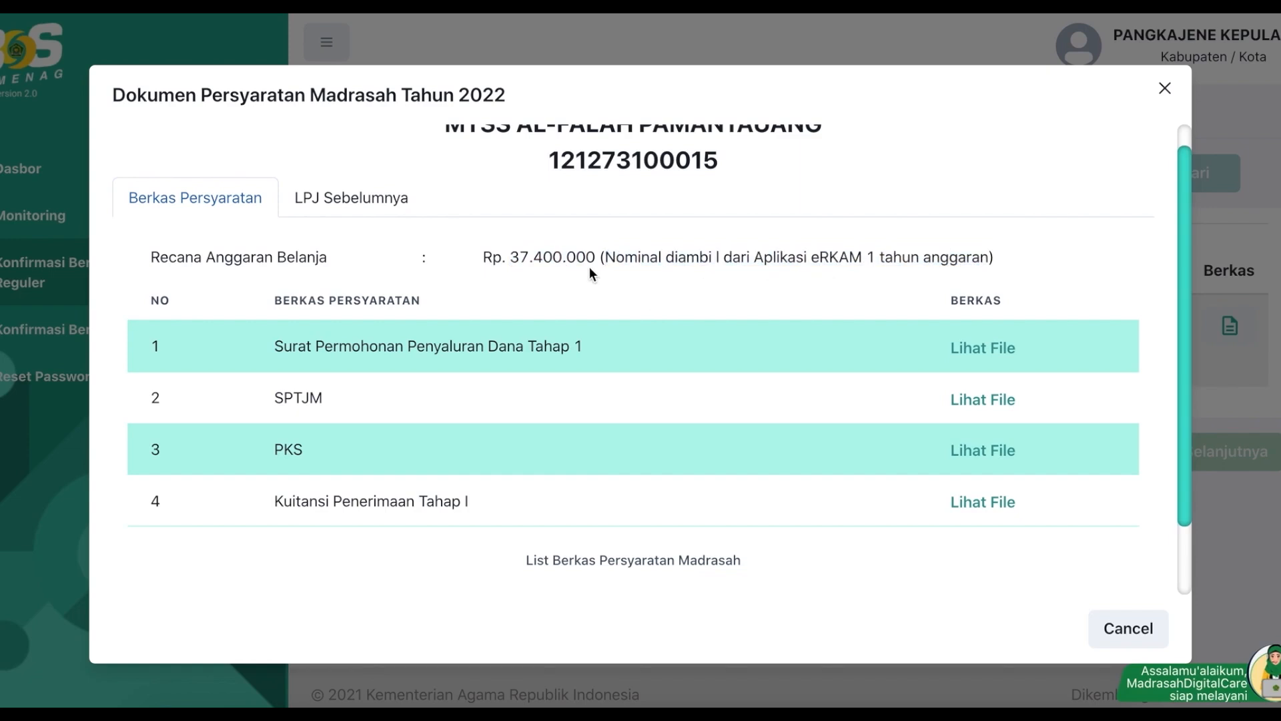
drag(511, 255, 595, 257)
scroll(586, 300, down, 2)
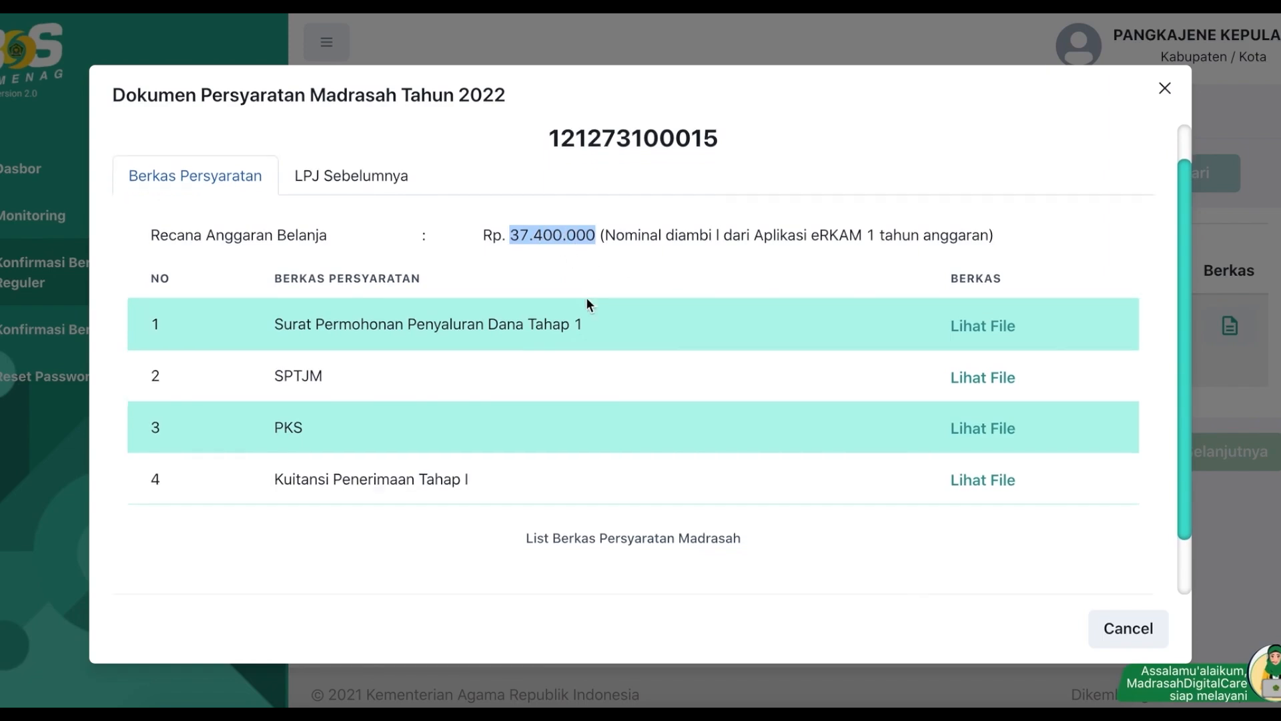
scroll(586, 304, up, 3)
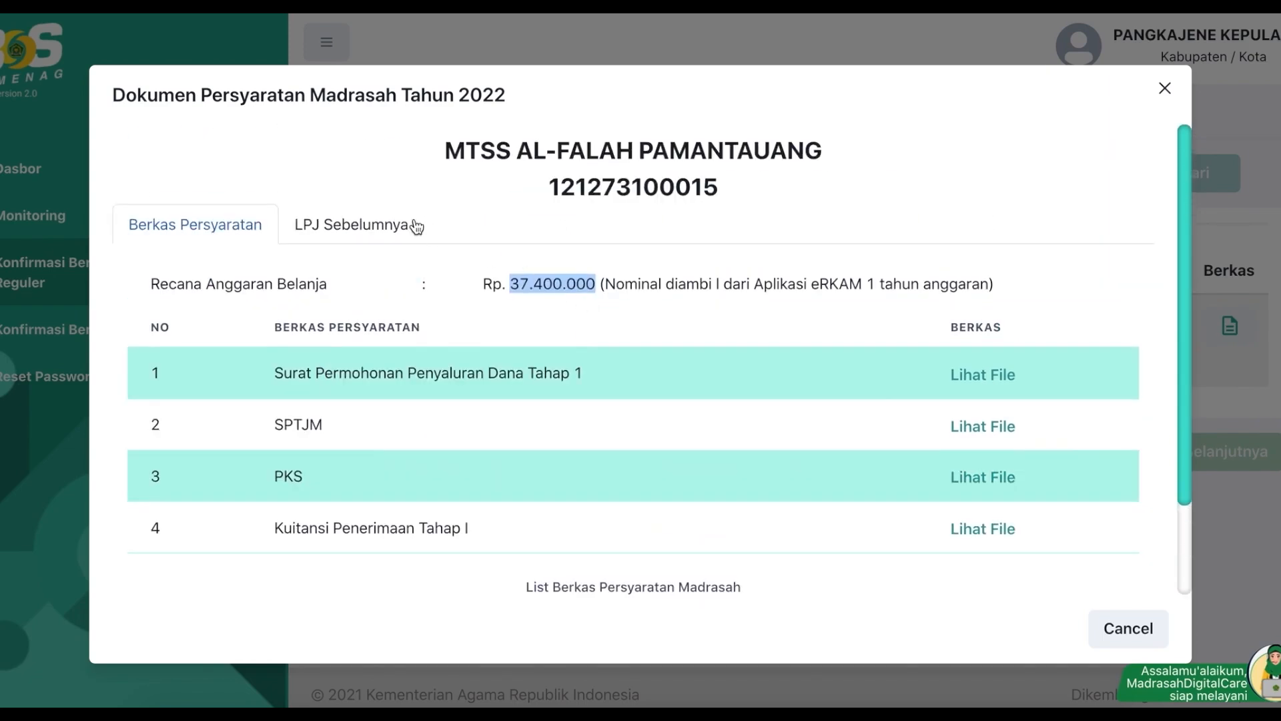
Step: Check the previous LPJ fund report, then return to the requirement files list
click(350, 225)
scroll(563, 393, down, 2)
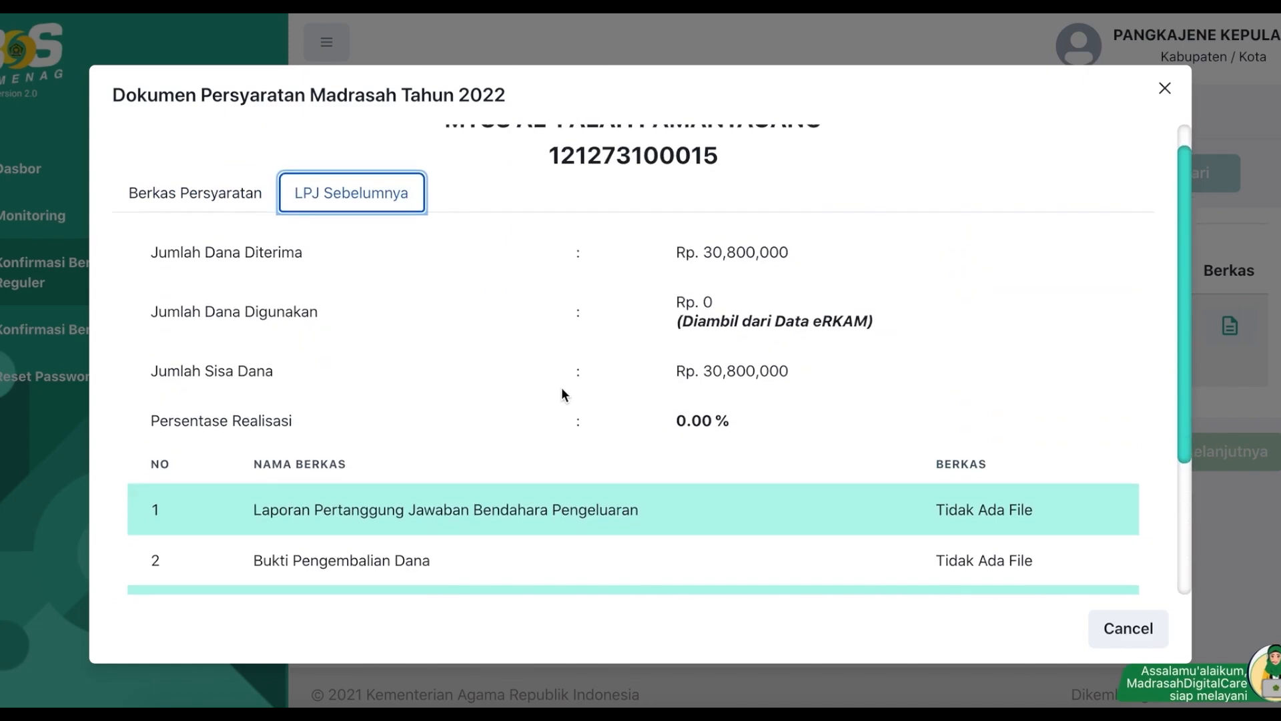
scroll(562, 388, down, 4)
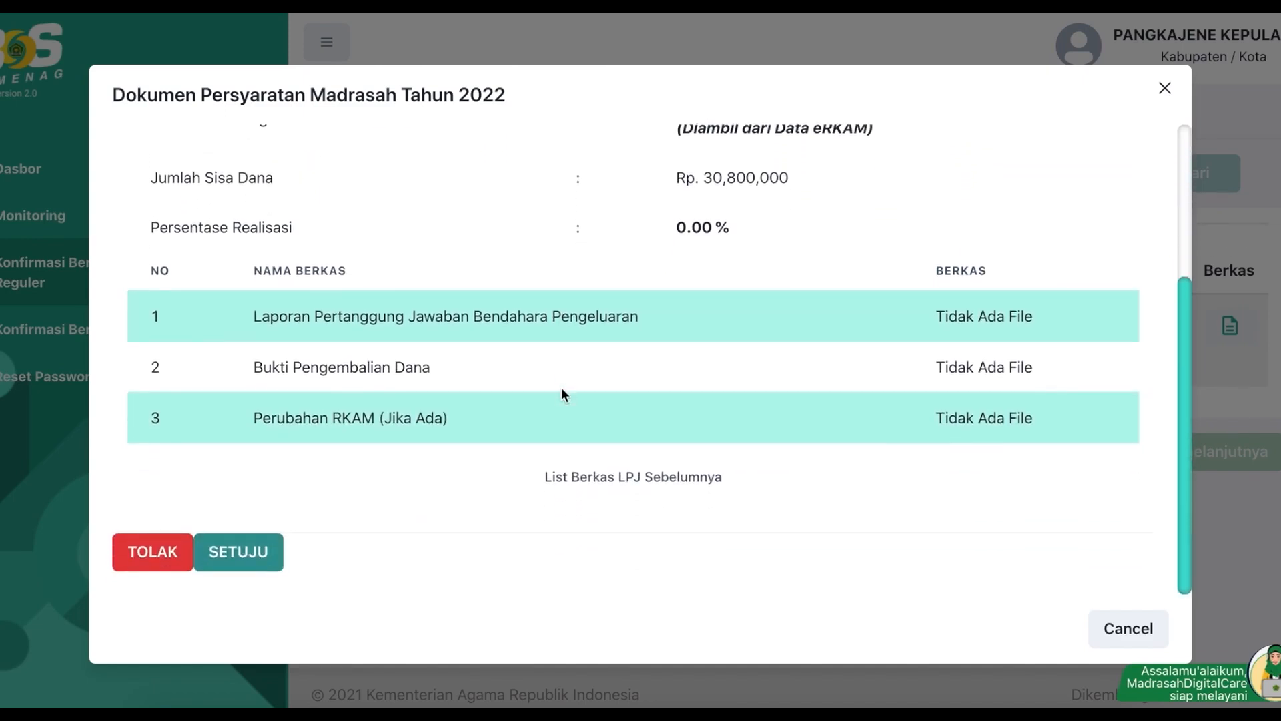
scroll(562, 394, up, 5)
click(163, 223)
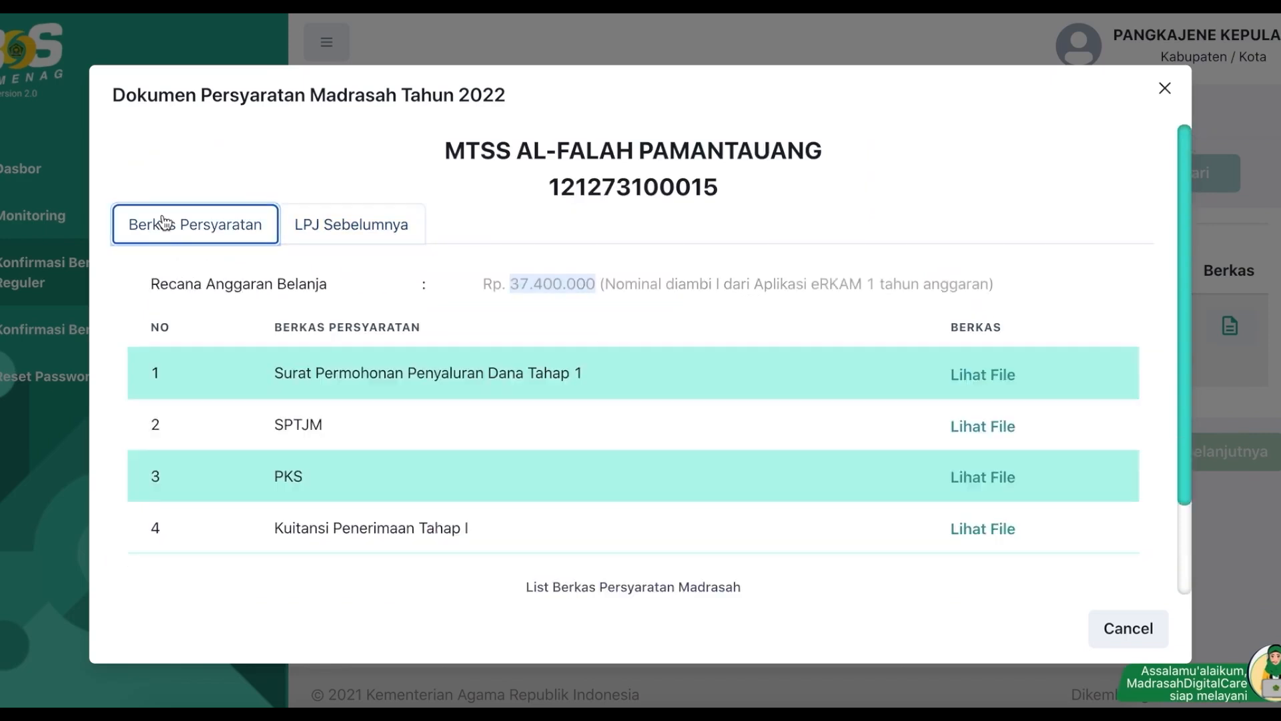
scroll(347, 229, down, 2)
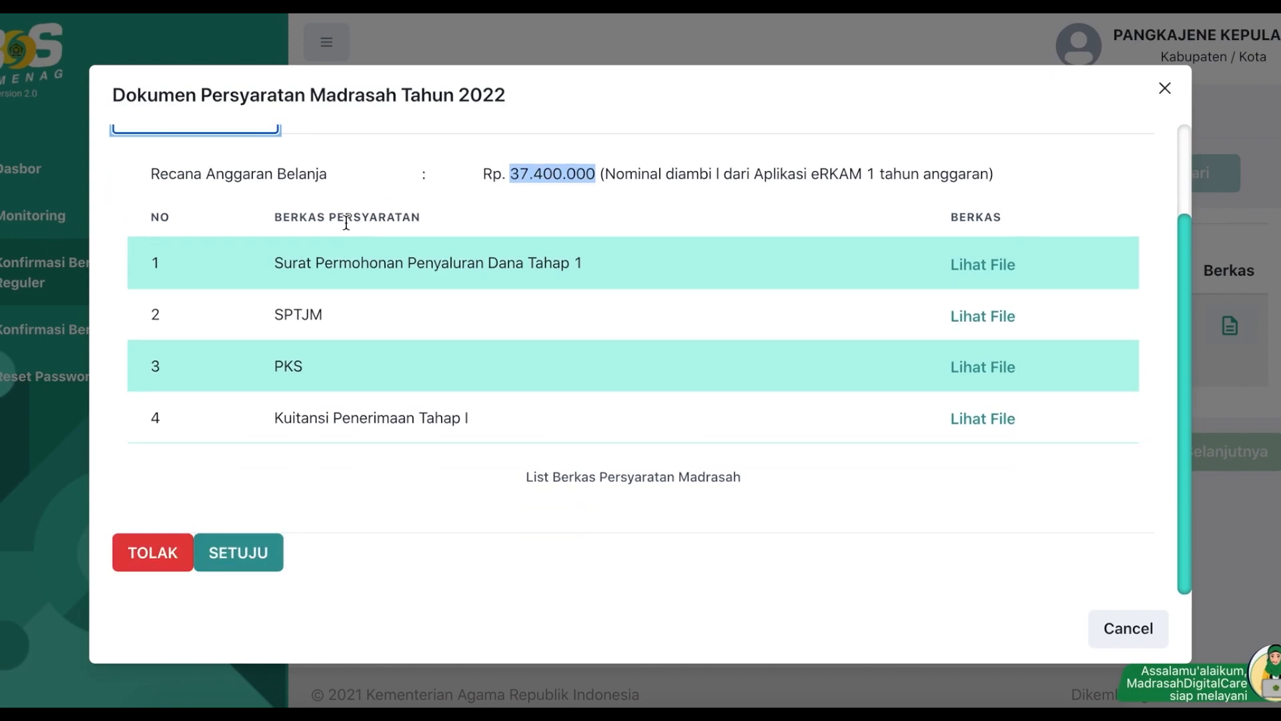
scroll(277, 391, up, 2)
scroll(275, 401, down, 2)
Step: Approve the madrasah's 2022 documents with SETUJU and confirm with Iya
click(258, 563)
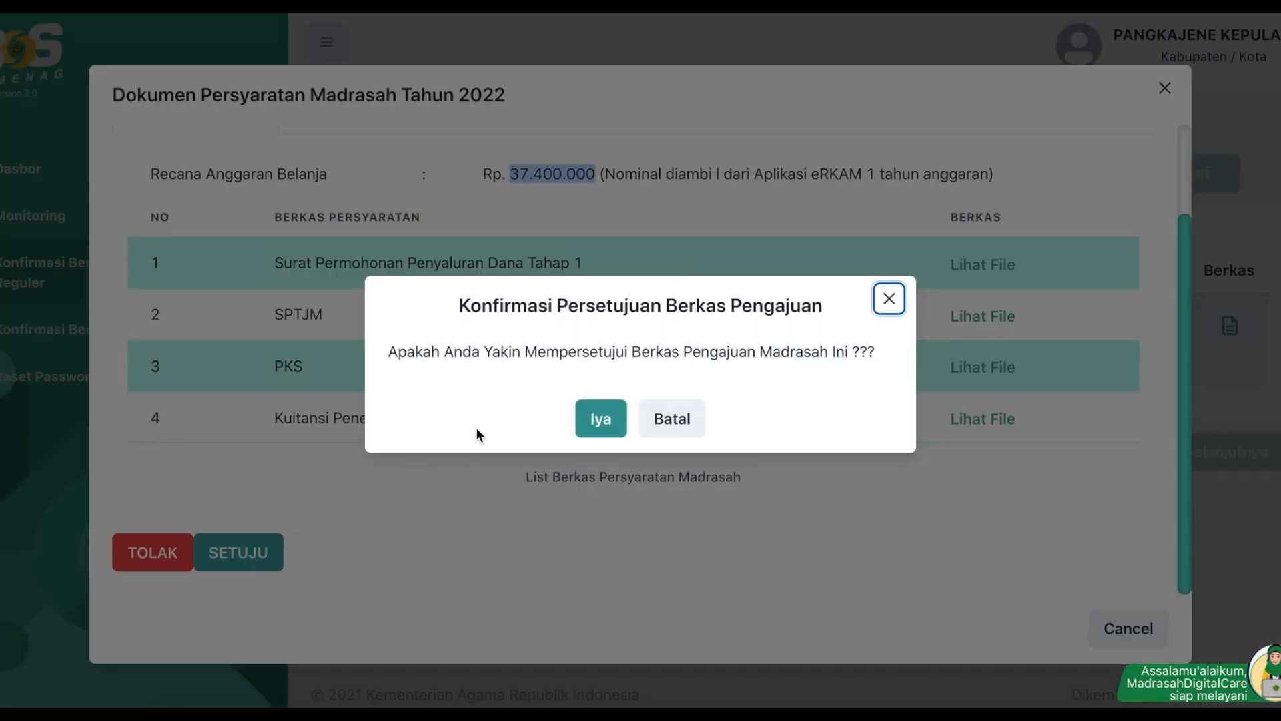
click(674, 420)
scroll(671, 365, up, 2)
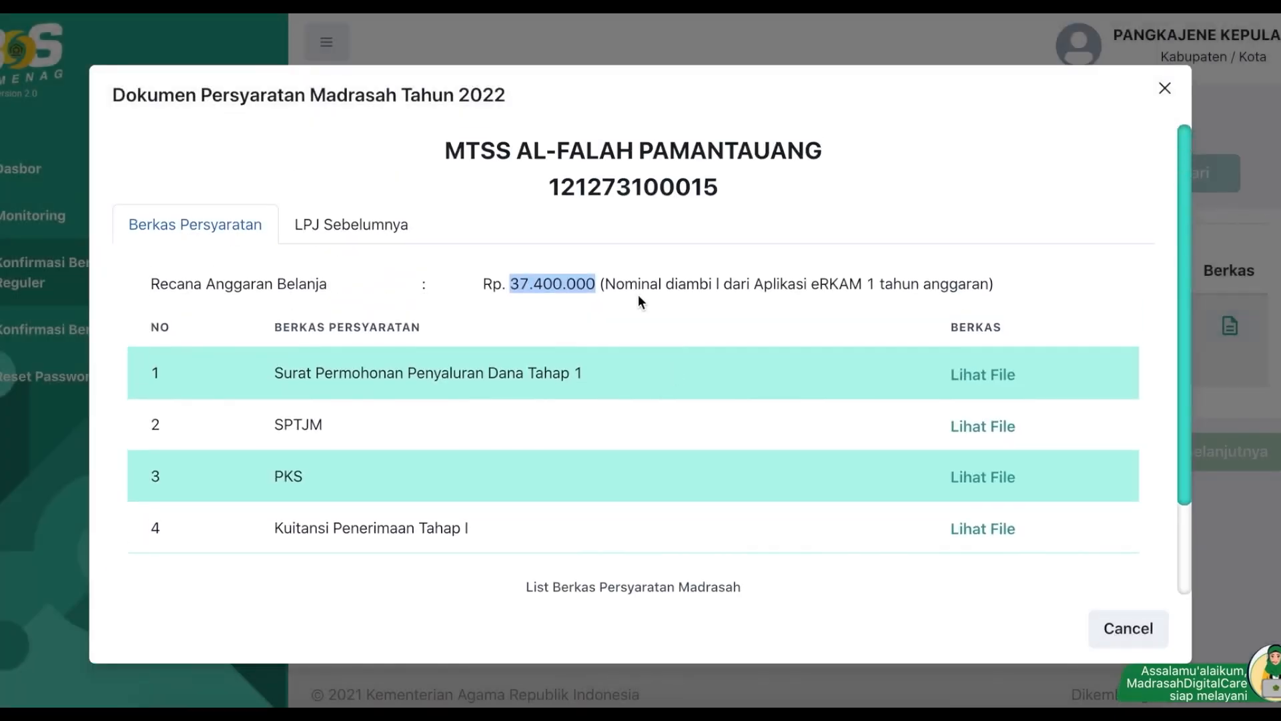
double_click(612, 180)
key(super+c)
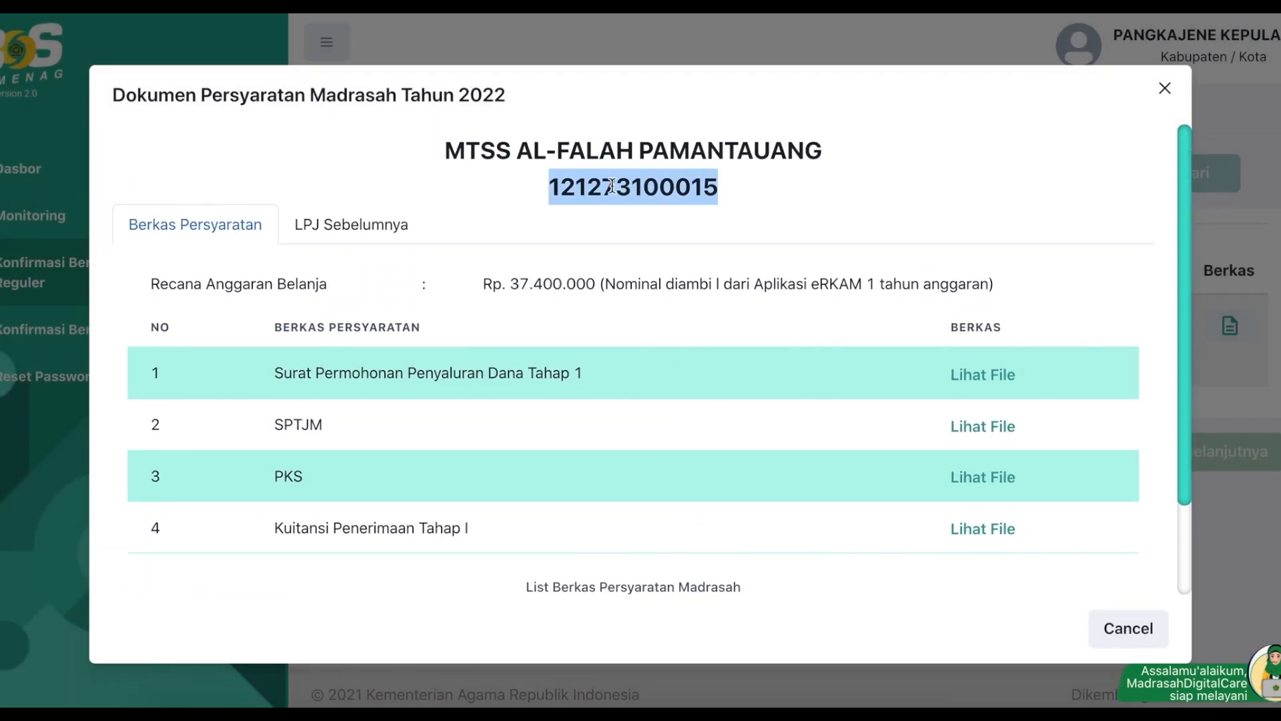
scroll(579, 371, down, 2)
click(255, 556)
click(594, 422)
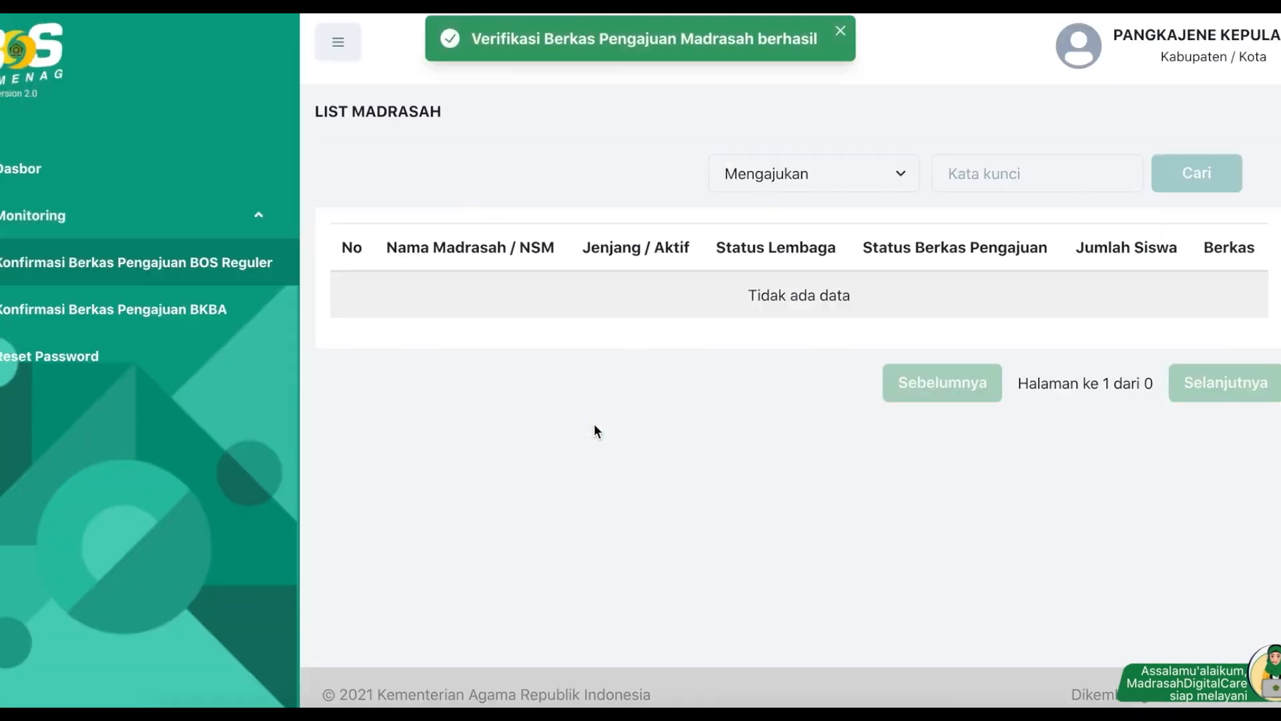
Step: Log out of the district account and sign in as the madrasah with its NSM and password
click(1219, 50)
click(1154, 106)
click(689, 376)
key(super+v)
key(Tab)
text(••••••)
key(Return)
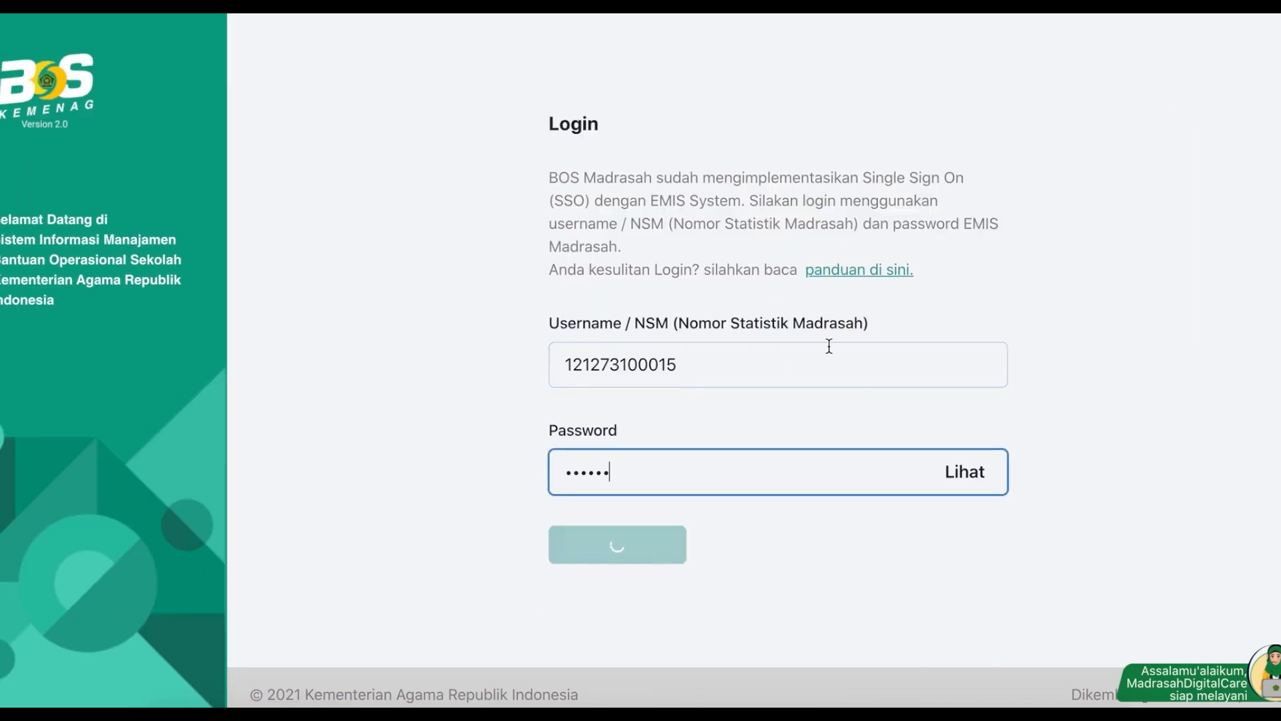
click(882, 87)
Step: View the locked Persyaratan Pencairan Dana page under BOS REGULER, then go back to Dasbor
scroll(762, 421, down, 1)
scroll(762, 422, up, 1)
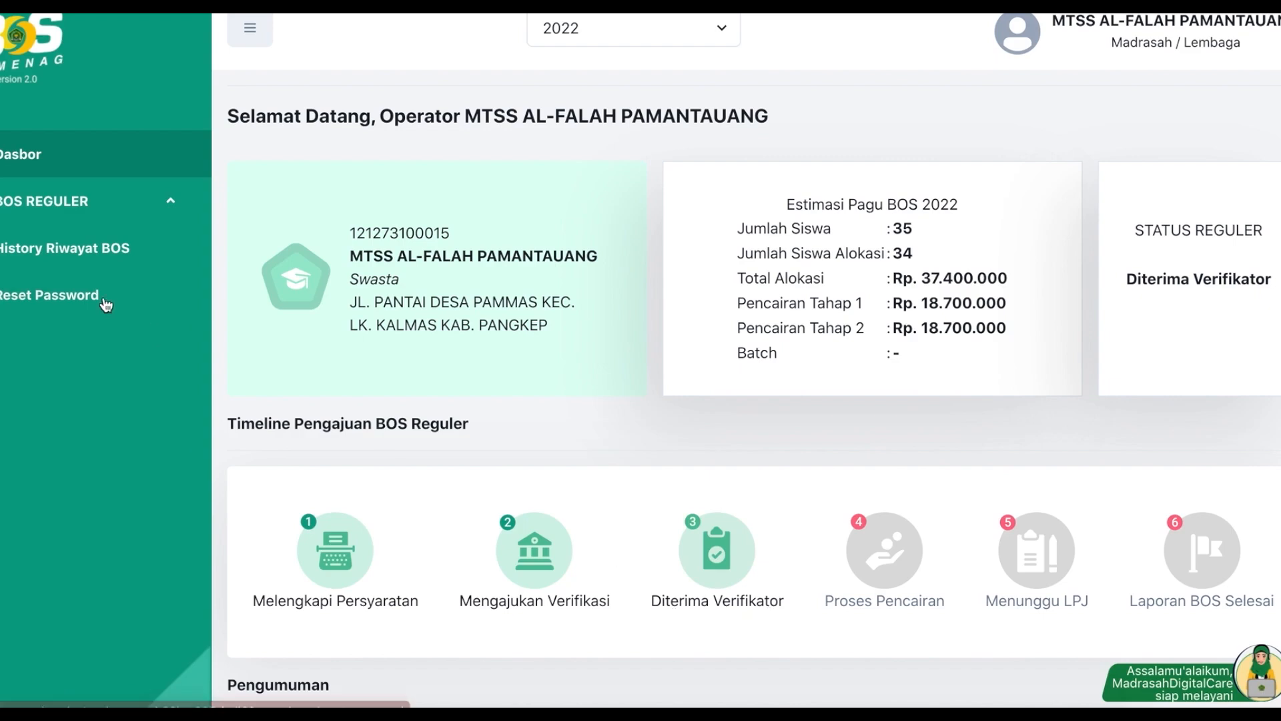
click(30, 198)
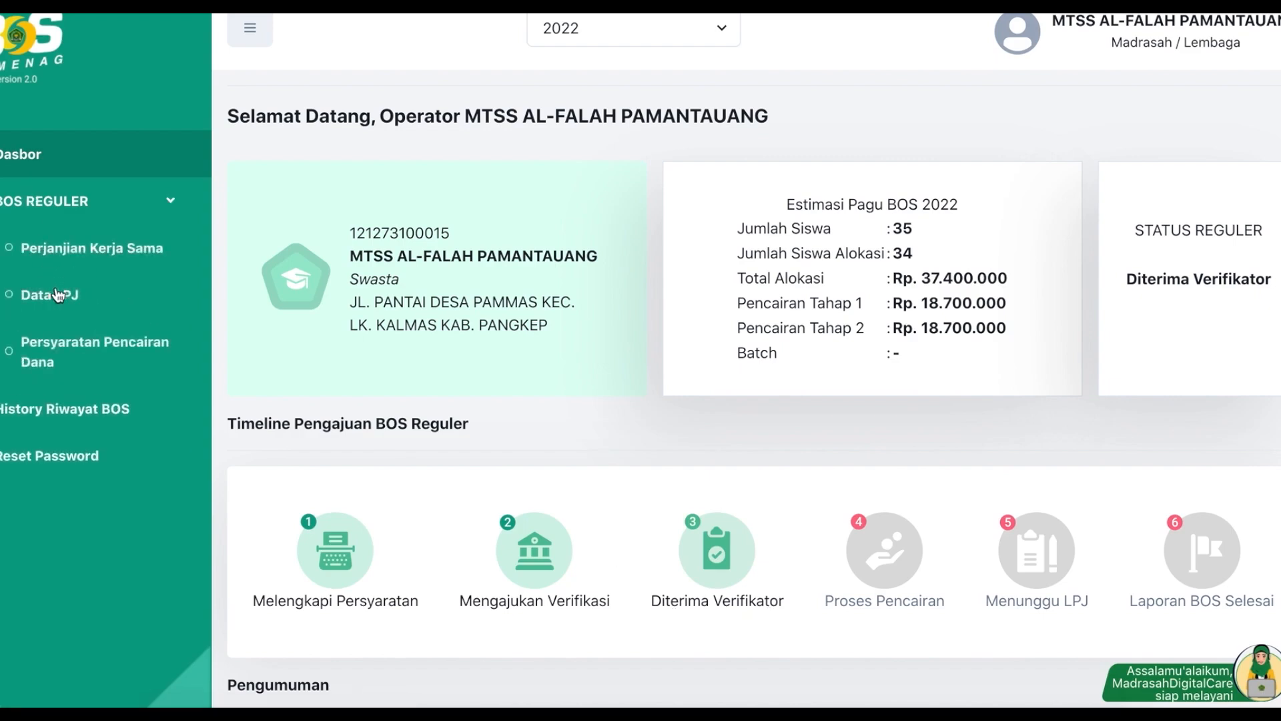
click(69, 347)
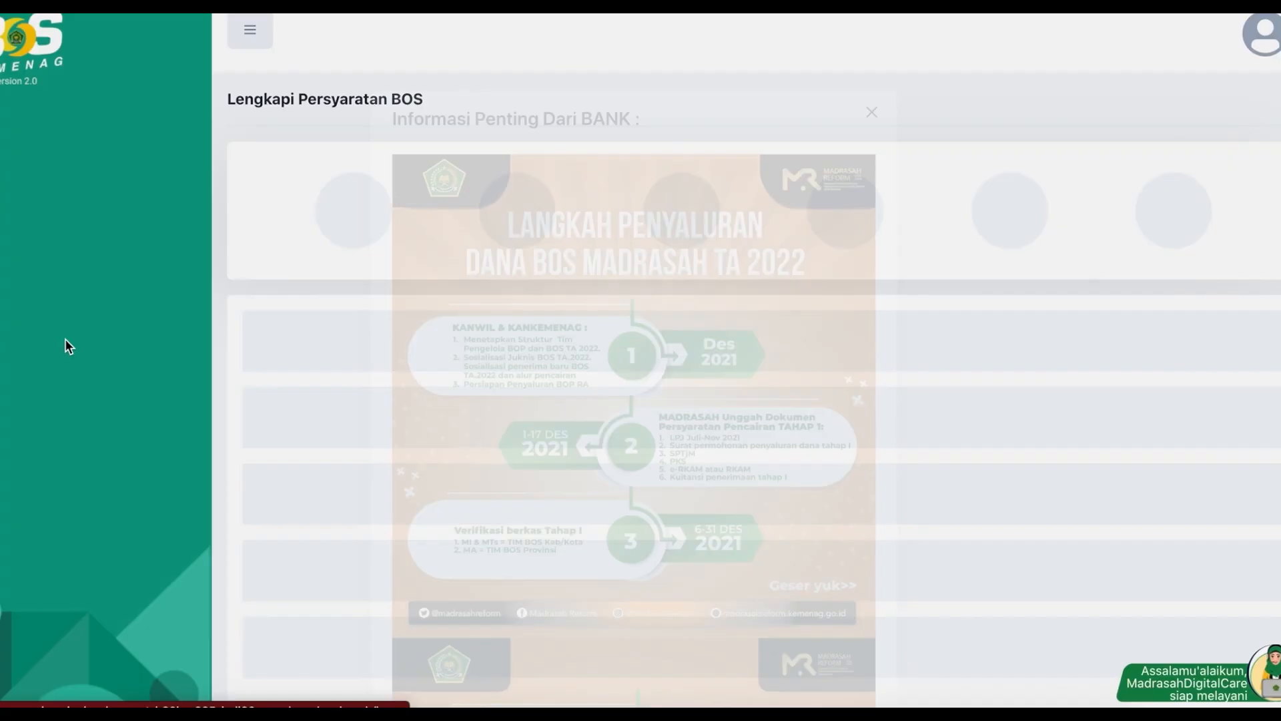
click(876, 90)
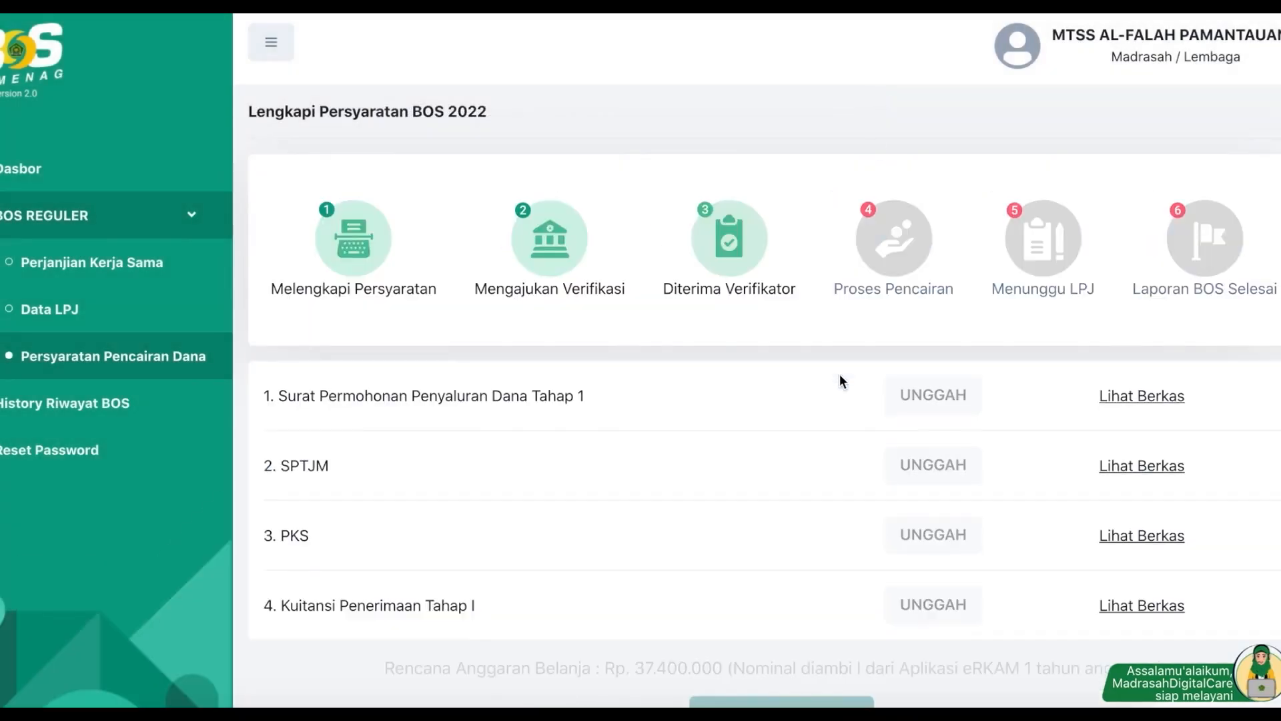
scroll(840, 374, down, 3)
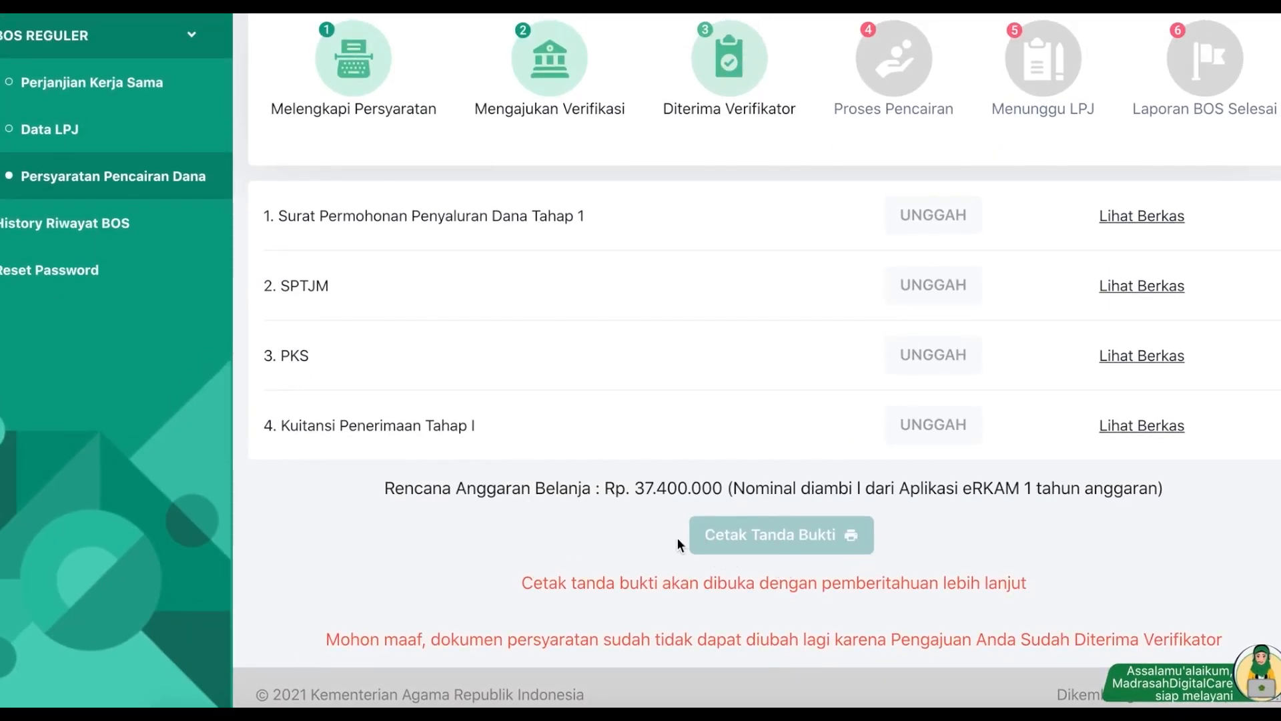
scroll(759, 554, up, 1)
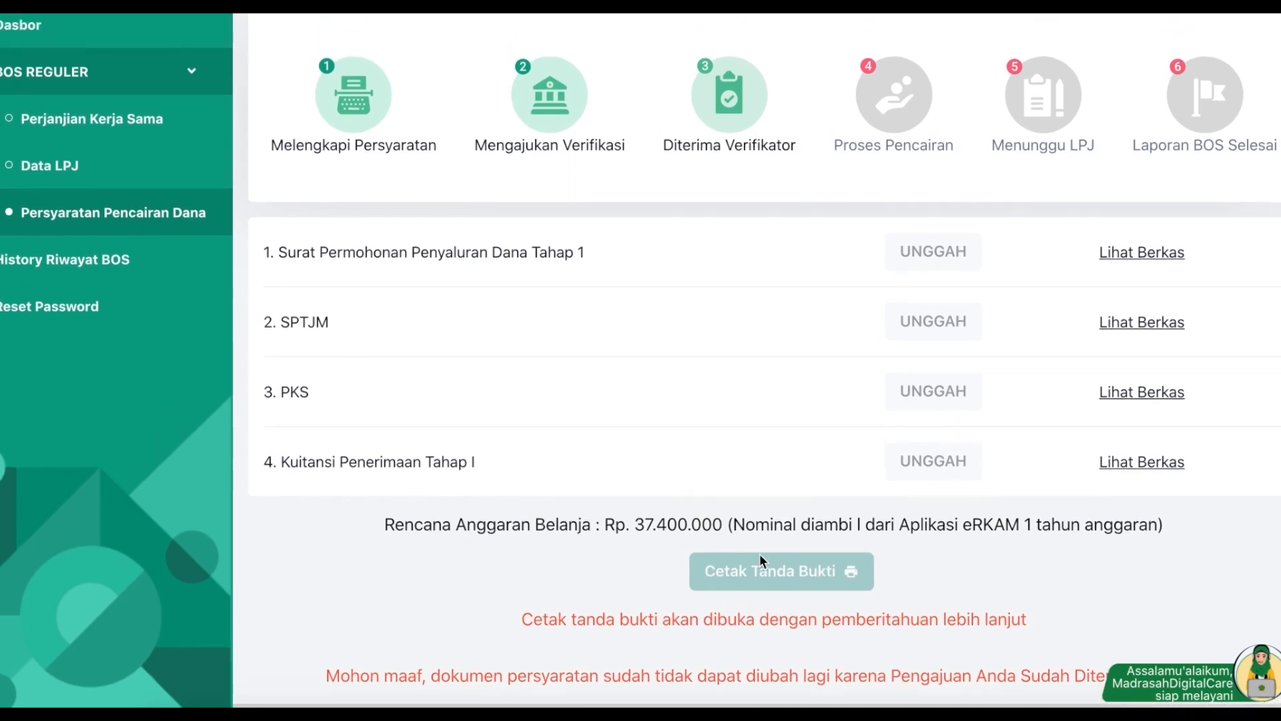
scroll(760, 554, up, 2)
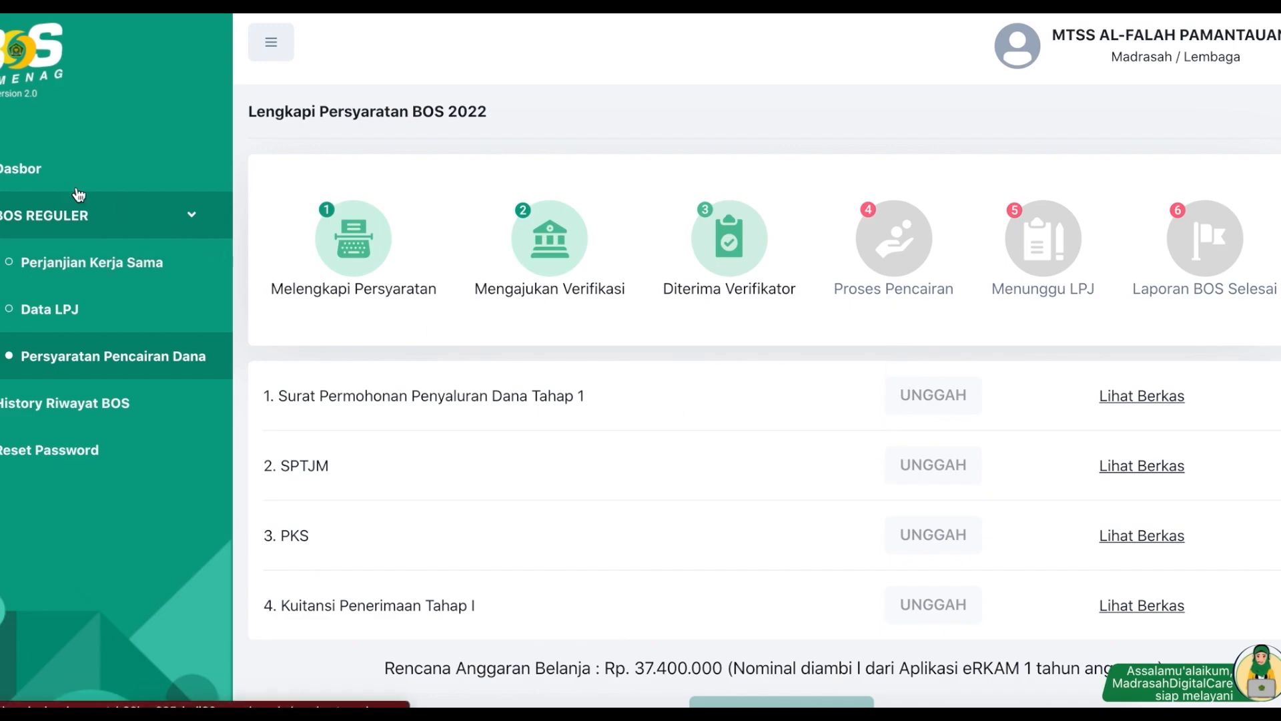
click(55, 176)
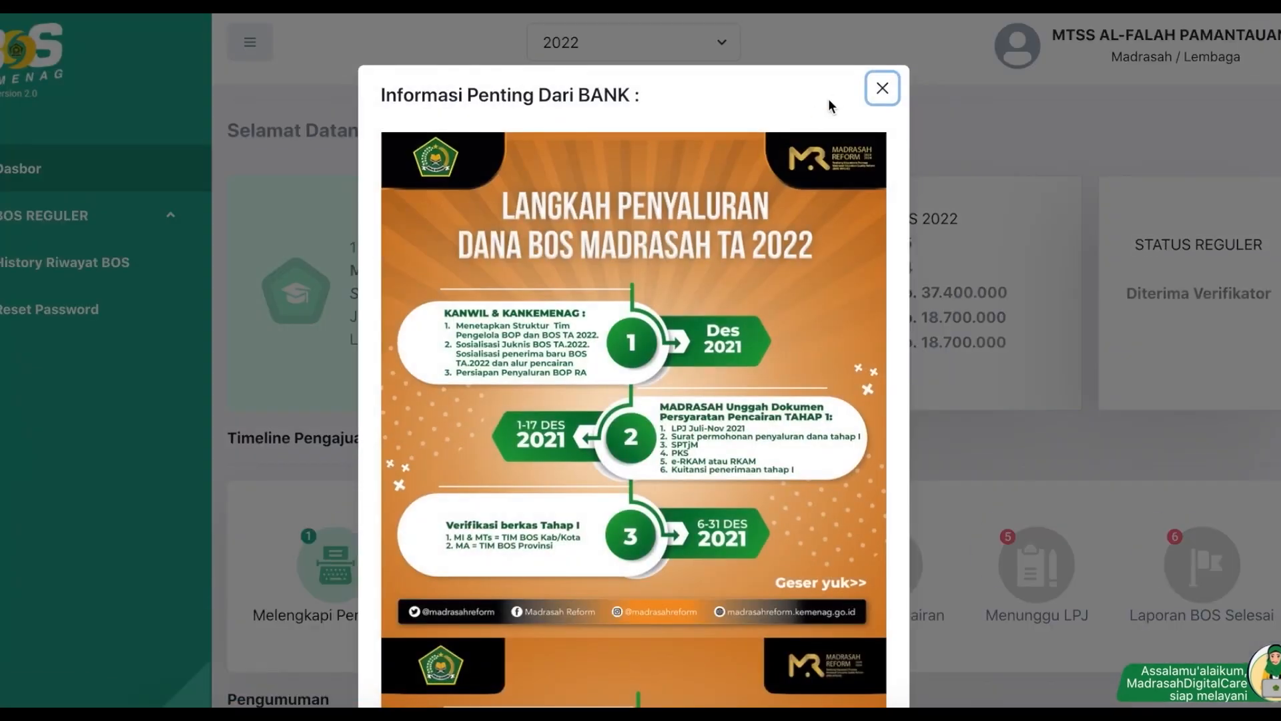
Step: Close the bank notice and highlight the madrasah's statistic number on the dashboard
click(880, 87)
double_click(415, 251)
click(359, 250)
drag(372, 248, 417, 244)
click(401, 245)
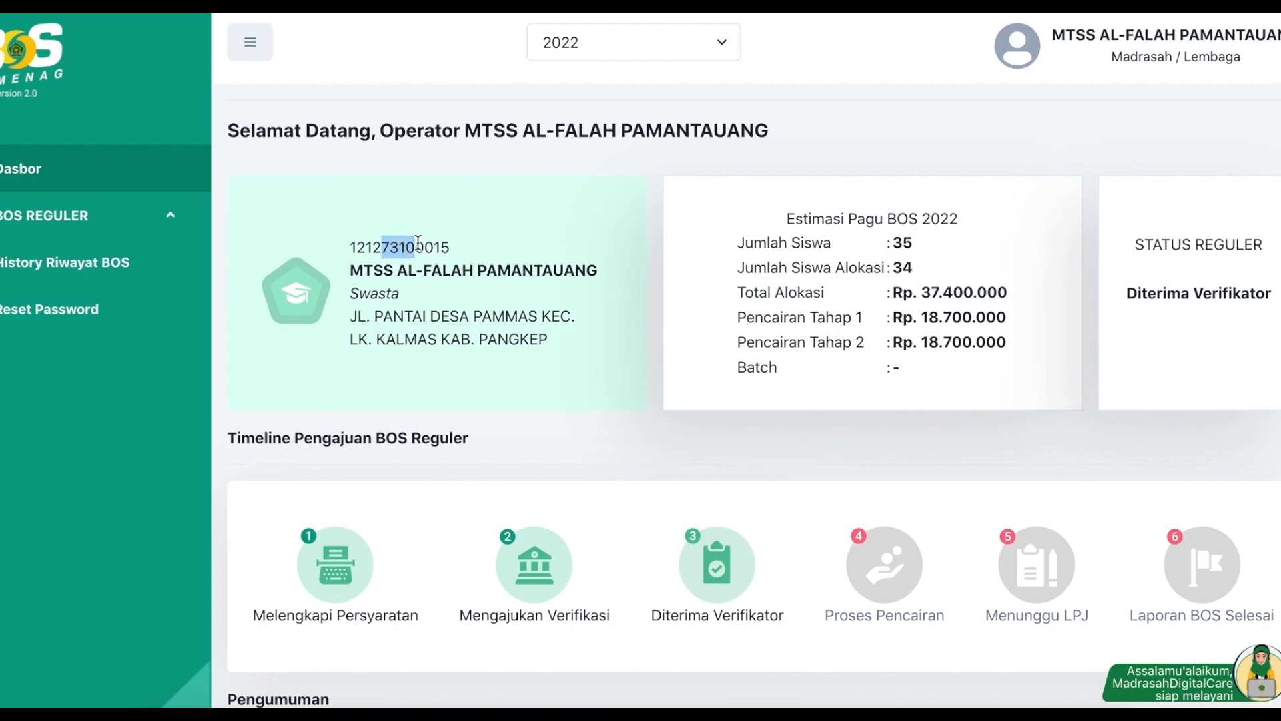
Step: Log out of the madrasah account and sign in with the district username and password
click(1109, 58)
click(1101, 111)
click(585, 377)
text(7310)
key(Tab)
text(••••••)
key(Return)
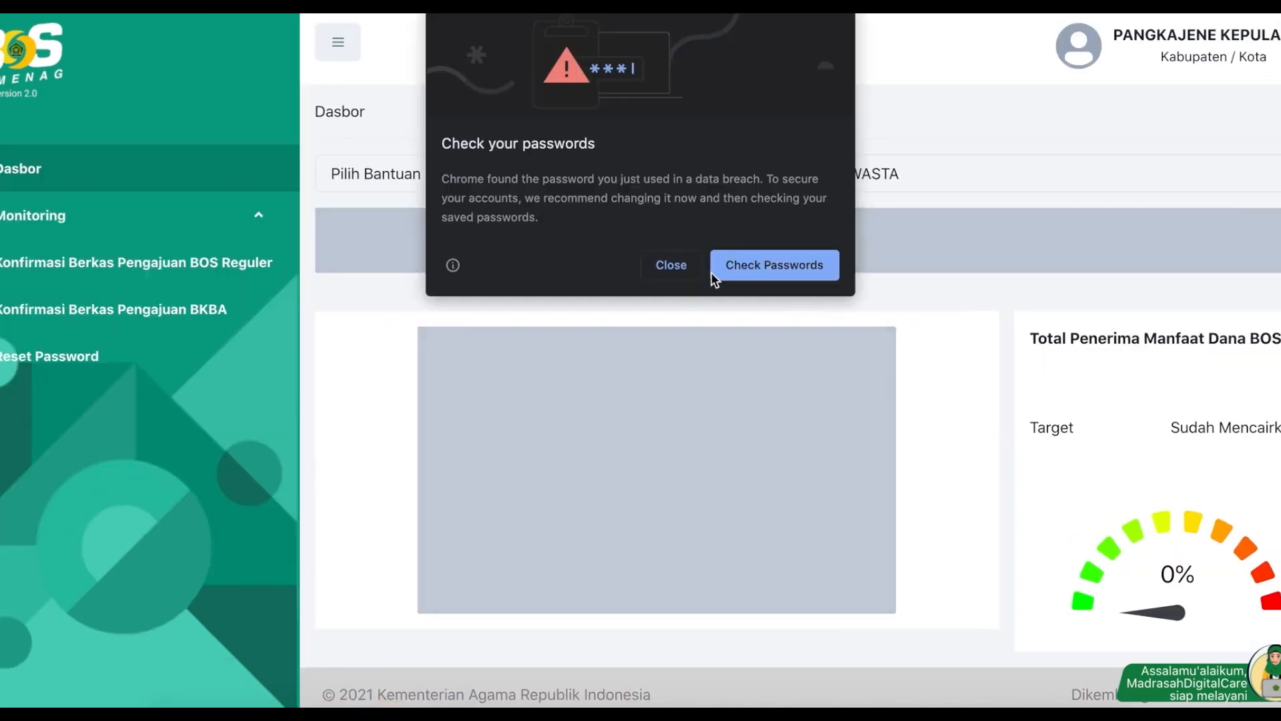
click(671, 265)
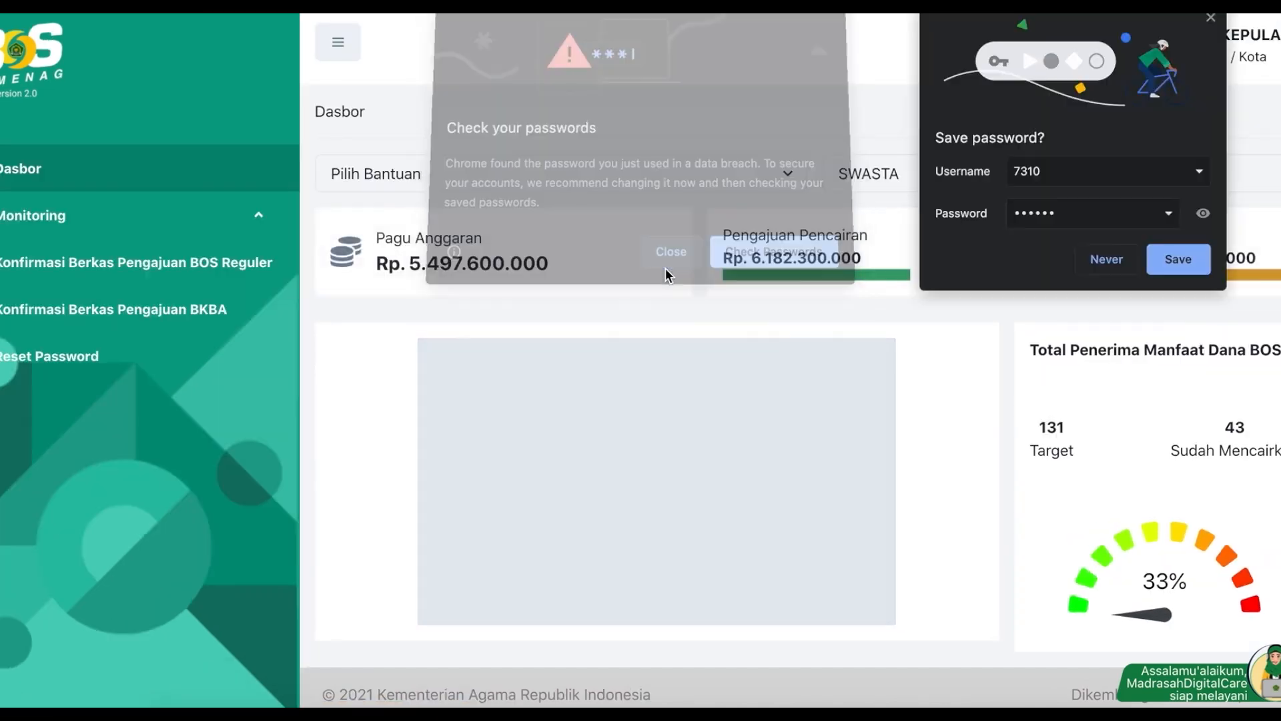
Step: Filter BOS Reguler submissions to Diterima Verifikator and open MTSS AL-FALAH PAMANTAUANG's requirement documents
click(280, 262)
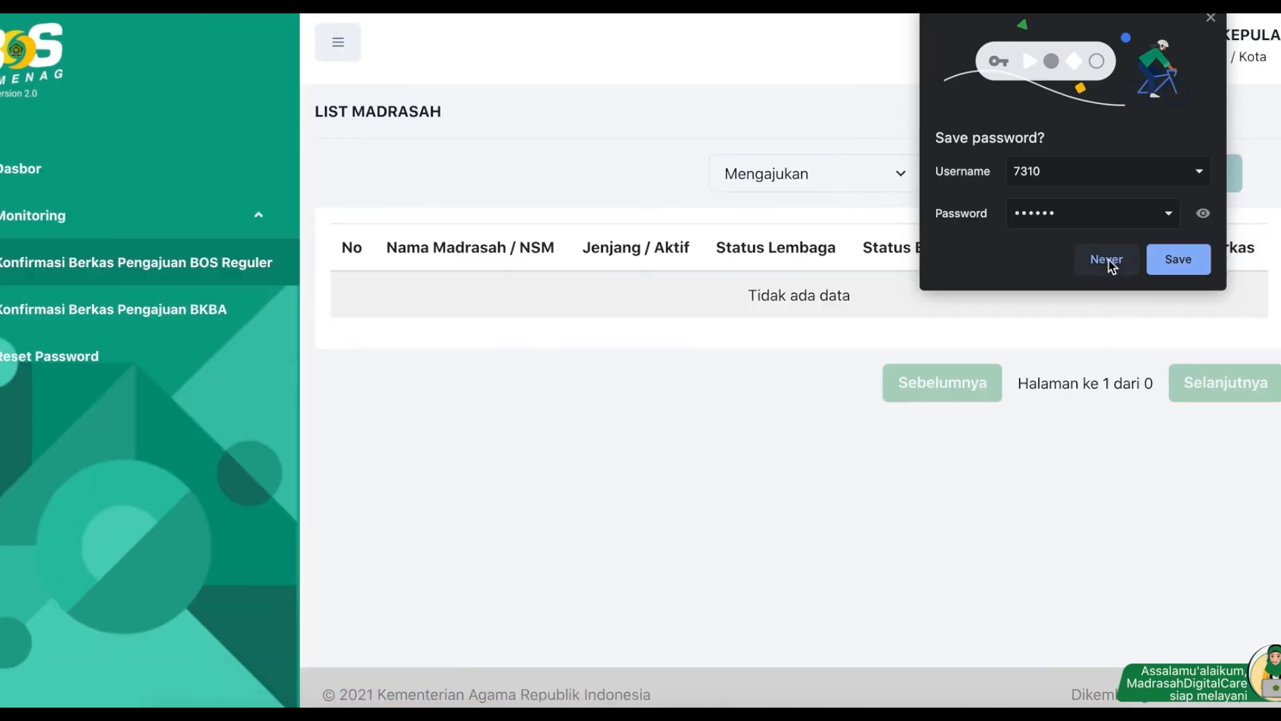
click(1108, 259)
click(840, 177)
click(803, 194)
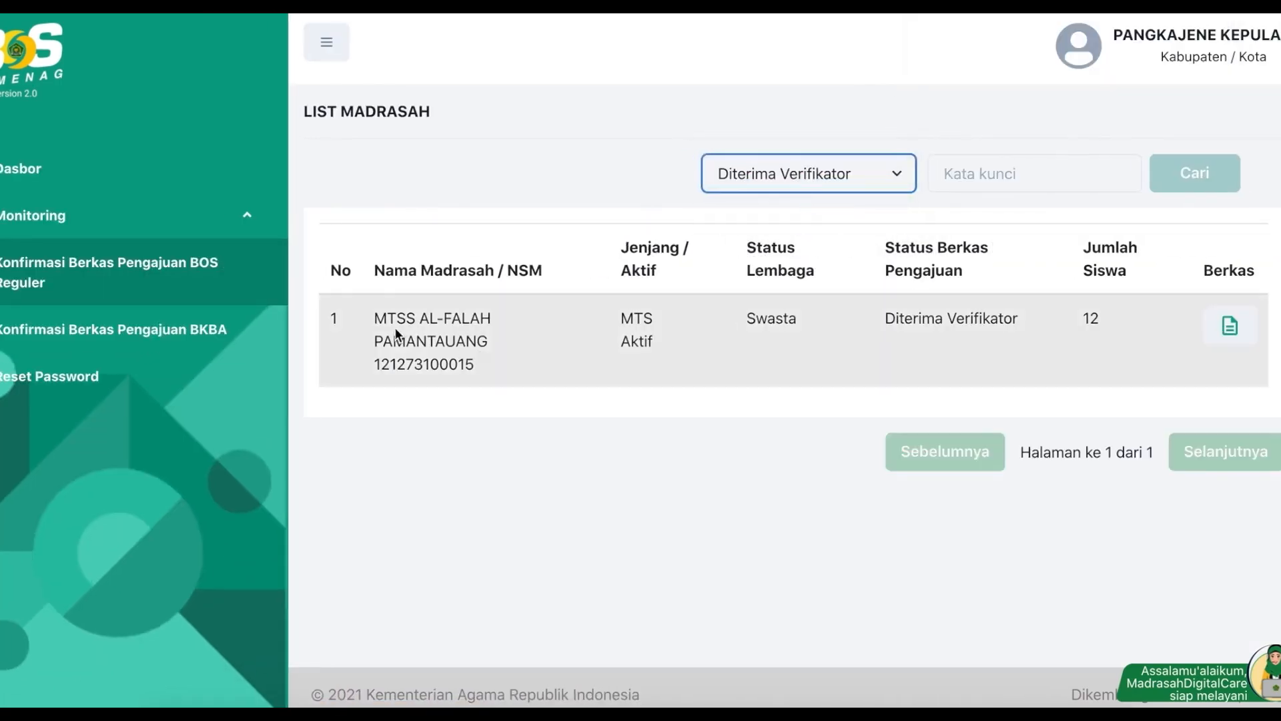
drag(366, 317, 497, 372)
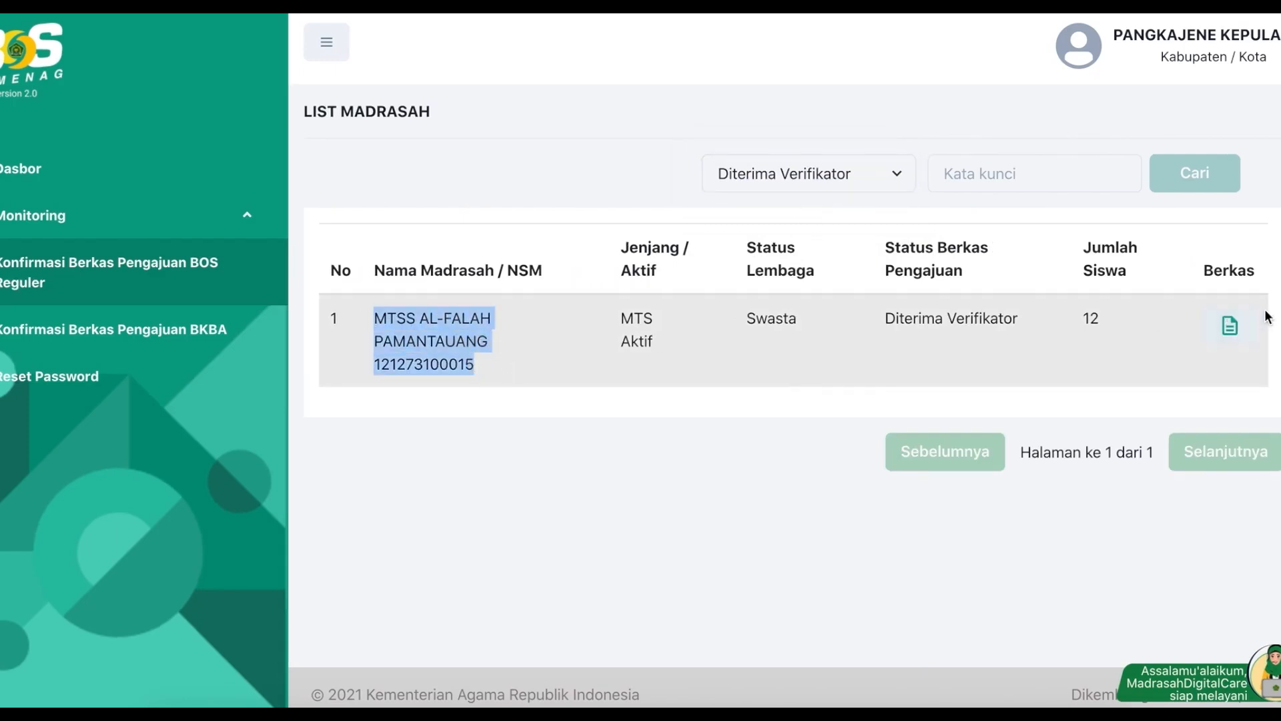
click(1229, 326)
scroll(529, 364, down, 2)
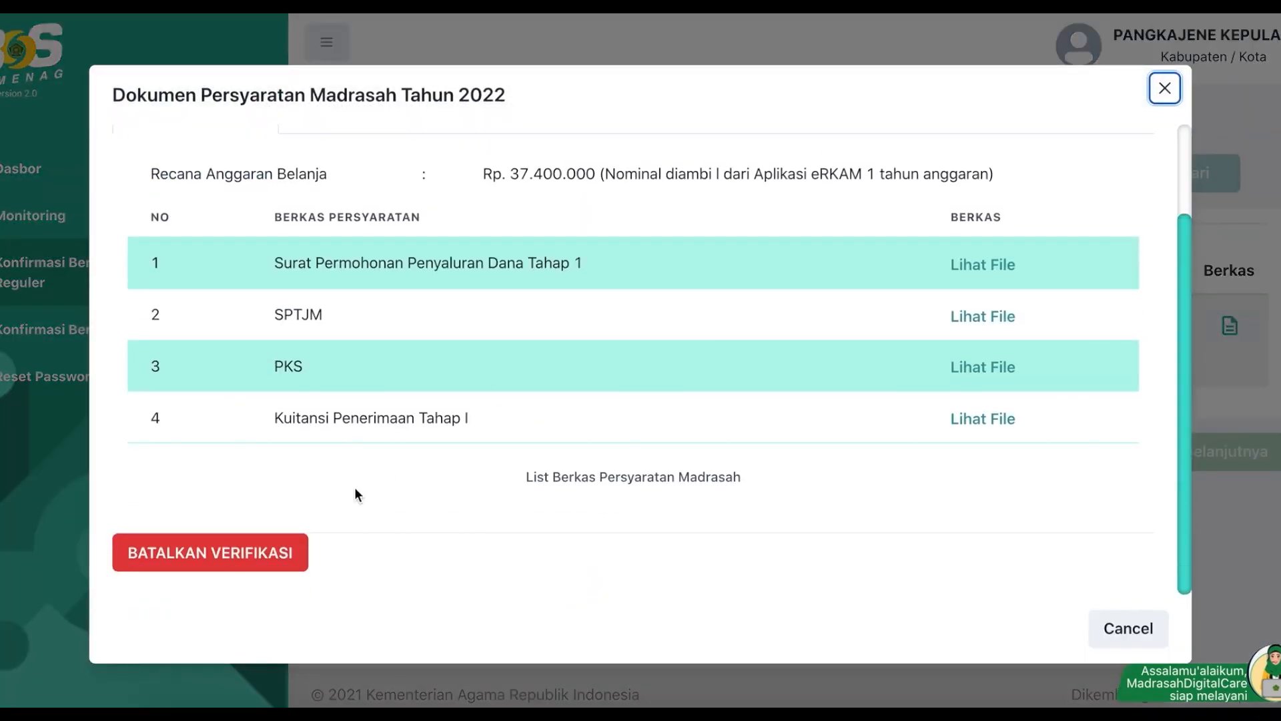
Step: Cancel the verification via BATALKAN VERIFIKASI with rejection reason 'permintaan madrasah' and send it
click(244, 560)
click(638, 375)
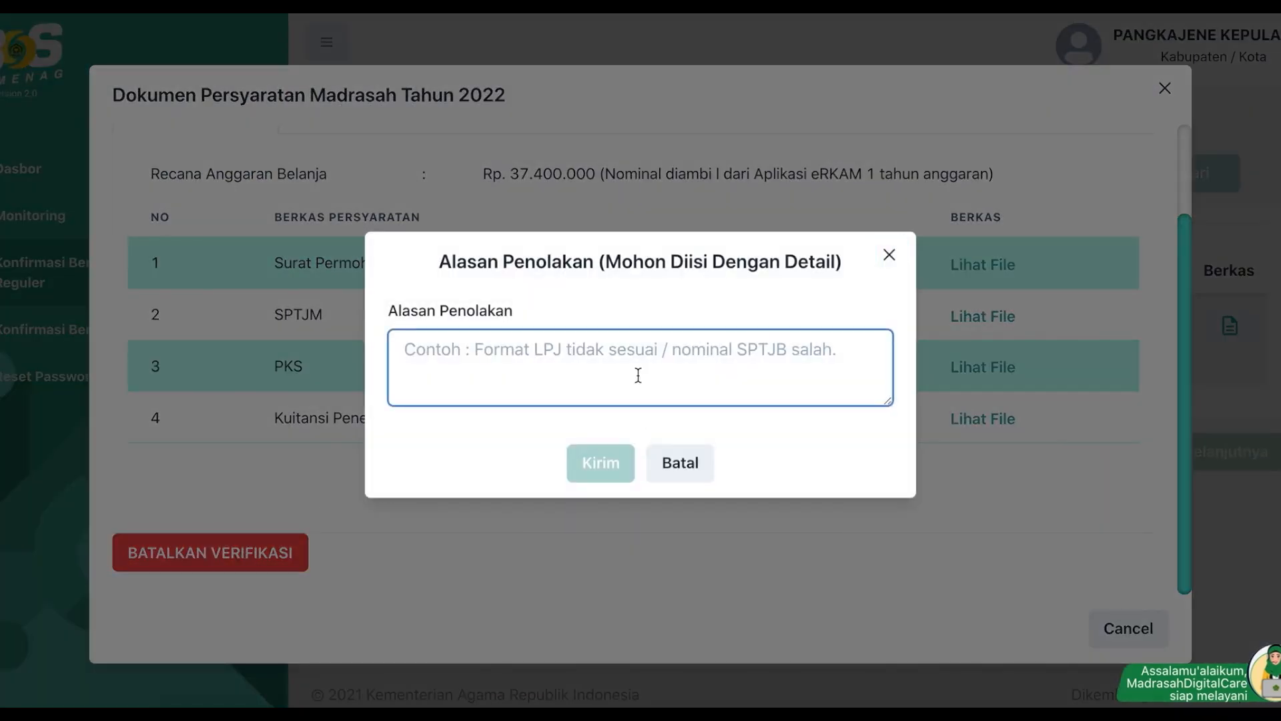
text(permintaan madrasah)
key(BackSpace)
key(BackSpace)
key(BackSpace)
text(asah)
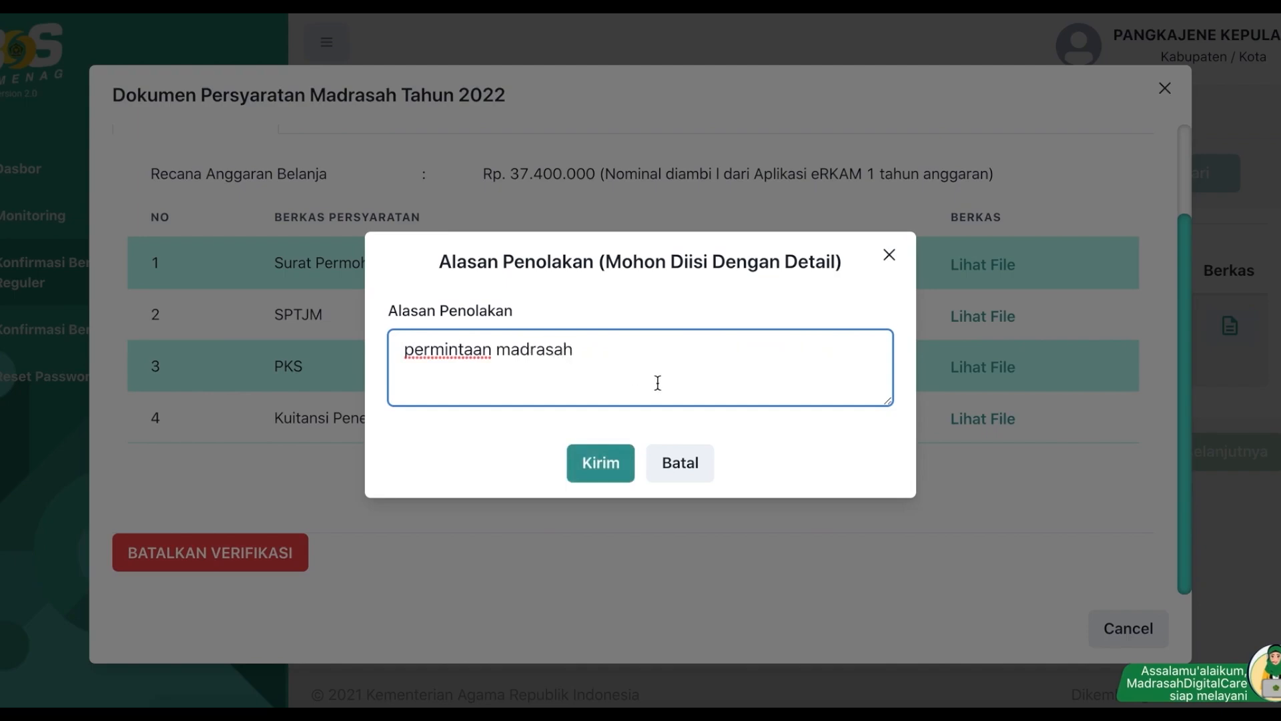
click(599, 462)
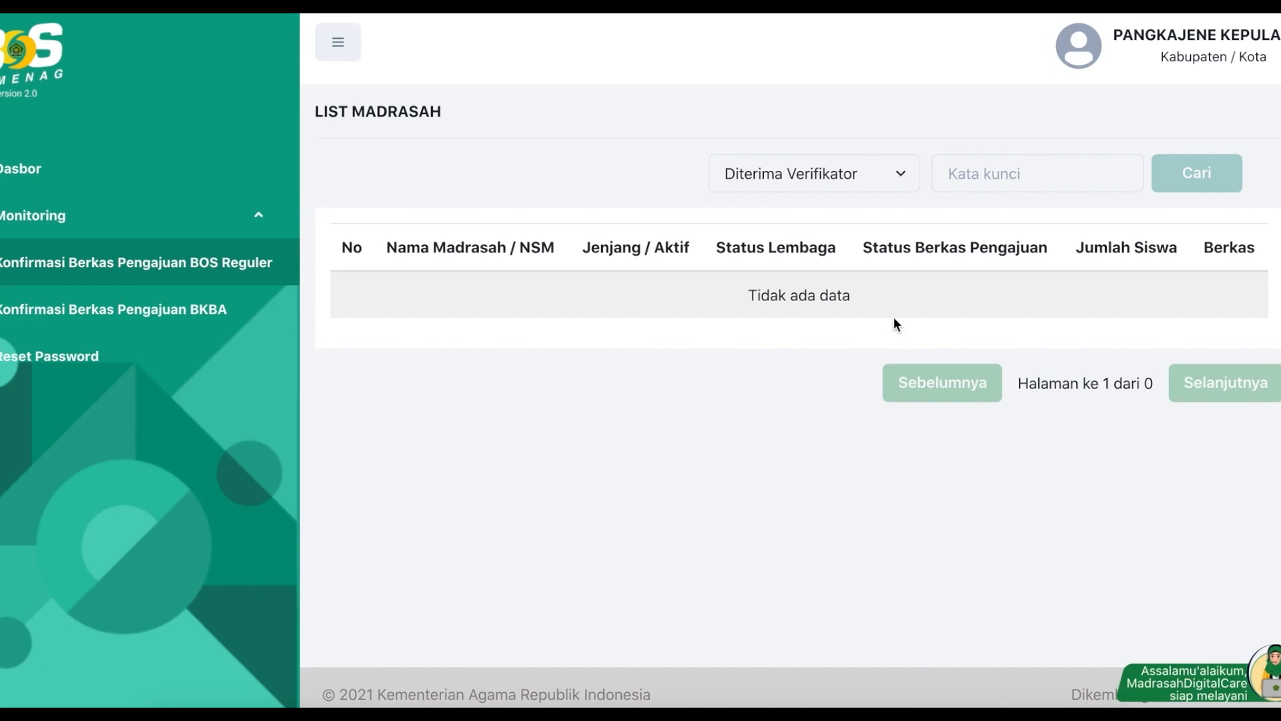
Step: Log out of the district account and load the public BOS home page, closing Informasi Penting
click(1105, 32)
click(1121, 101)
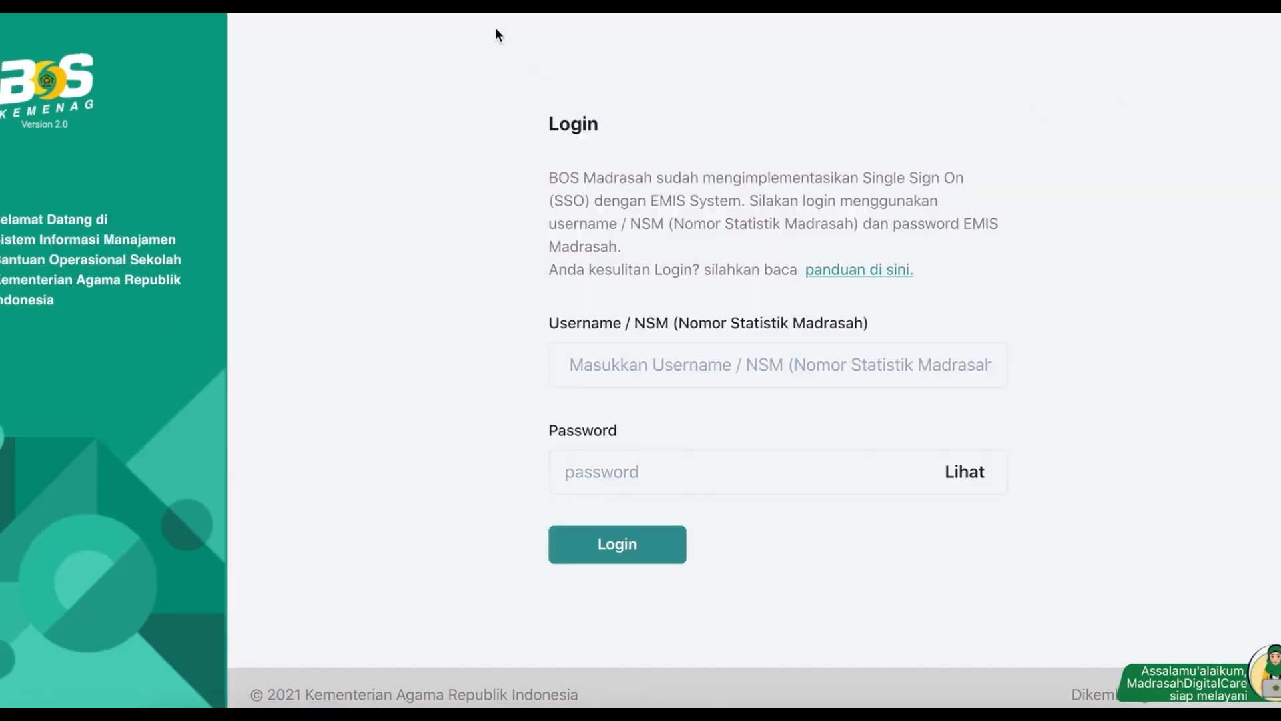
key(BackSpace)
key(Return)
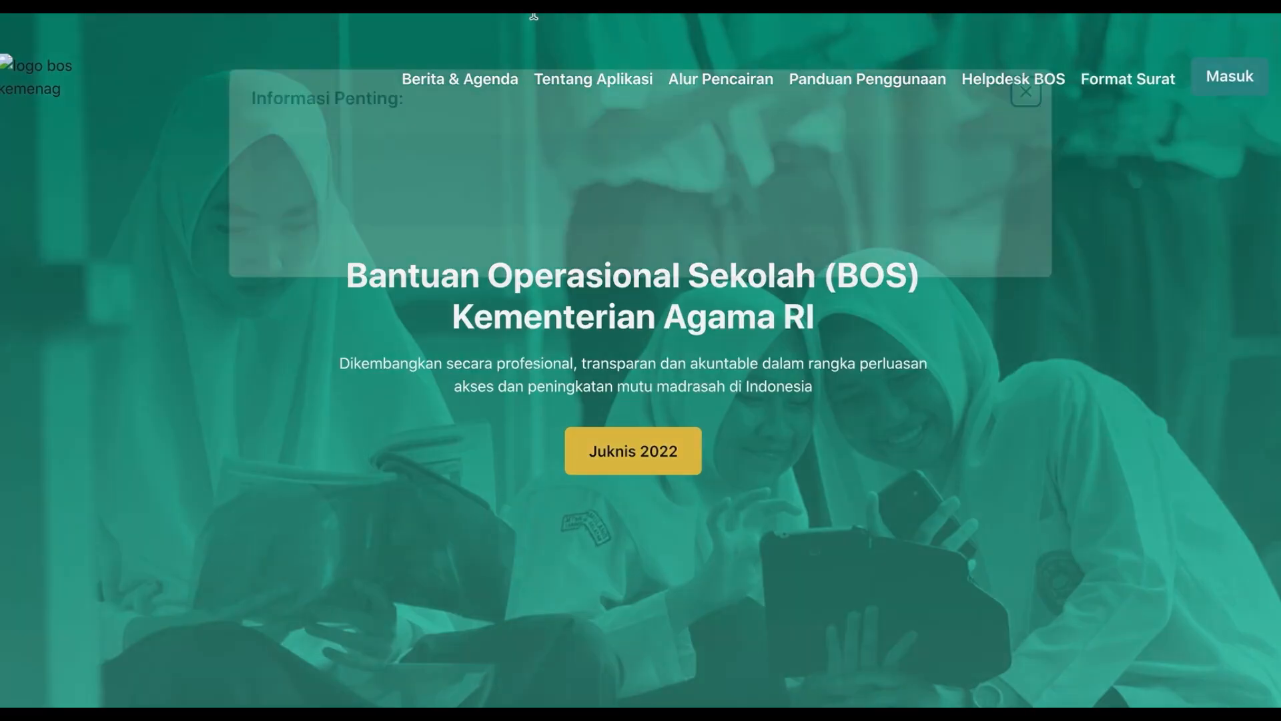
click(889, 89)
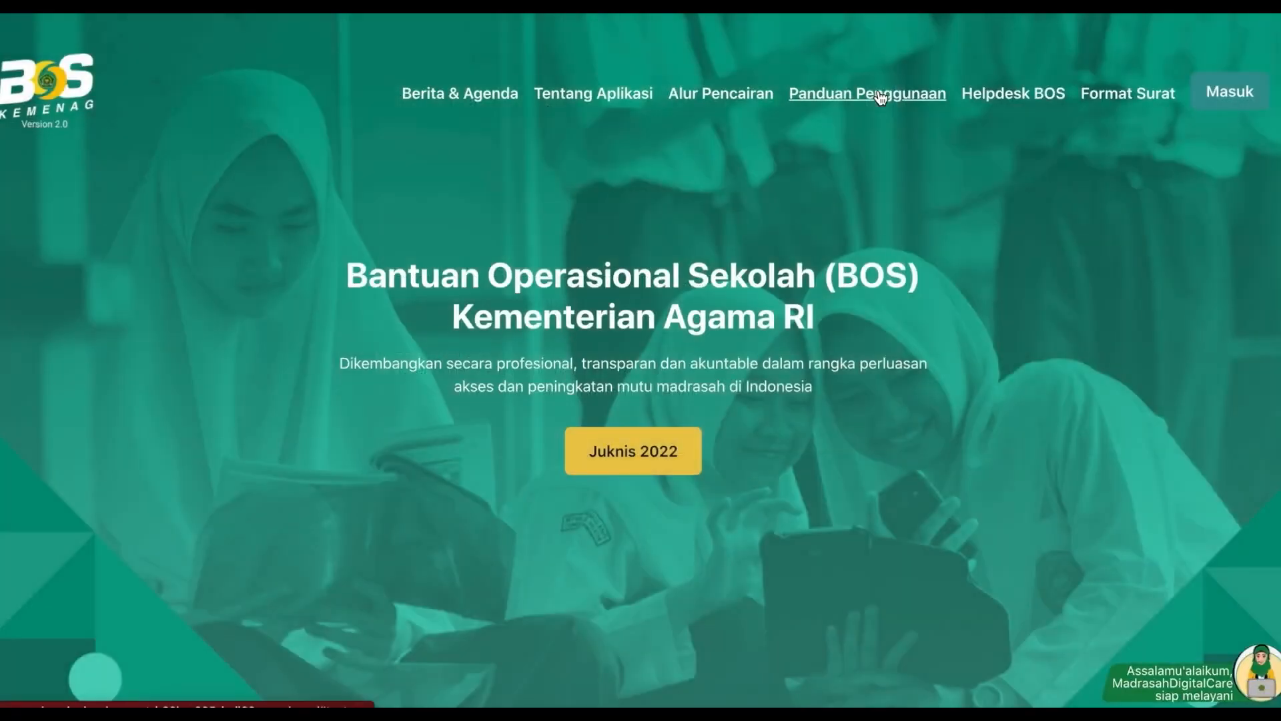